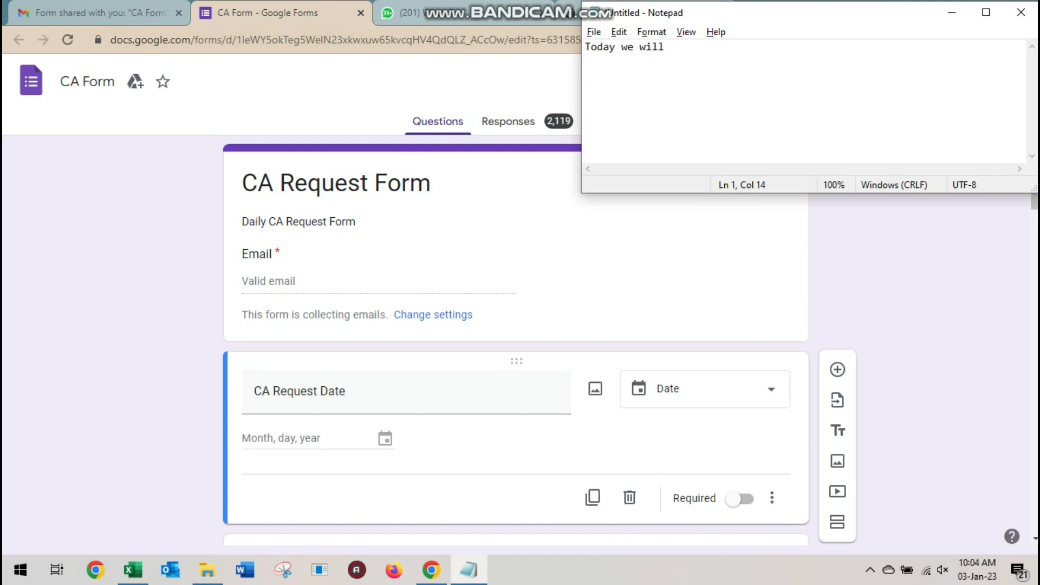
Start the Notepad note about trying to learn Google Forms for a desired outcome
{"action": "type", "text": "try to learn how "}
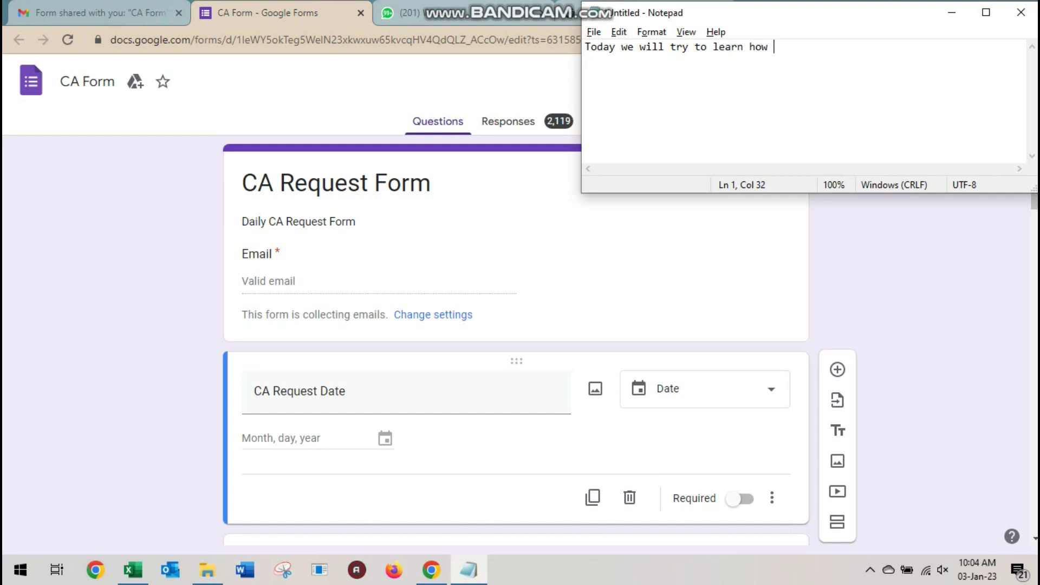
{"action": "type", "text": "to "}
{"action": "type", "text": "us "}
{"action": "type", "text": " the oog"}
{"action": "key", "text": "BackSpace"}
{"action": "key", "text": "BackSpace"}
{"action": "key", "text": "BackSpace"}
{"action": "type", "text": "goog"}
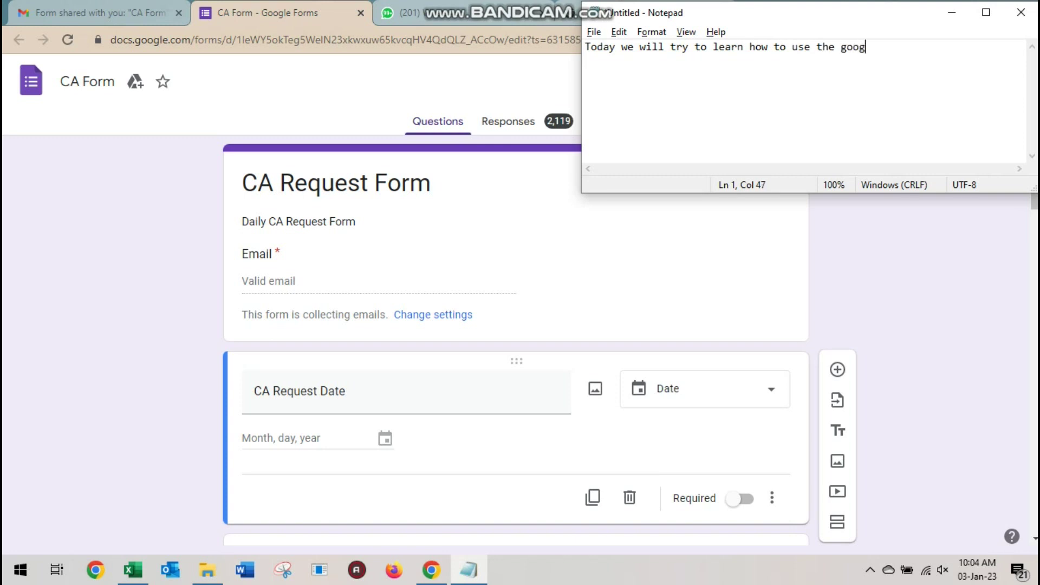
{"action": "type", "text": "le forms for a ow"}
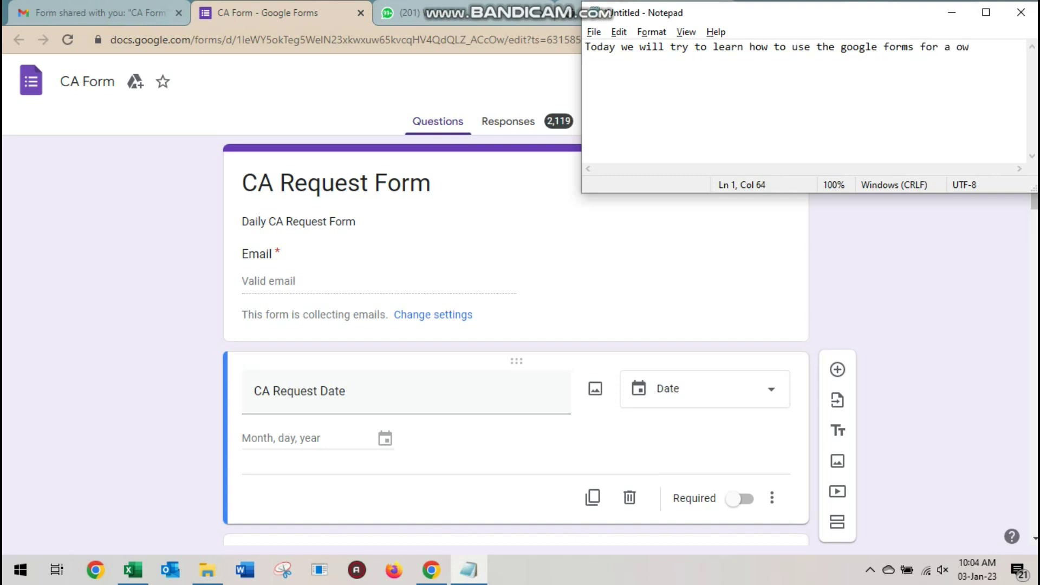
{"action": "type", "text": "n desireed outcome"}
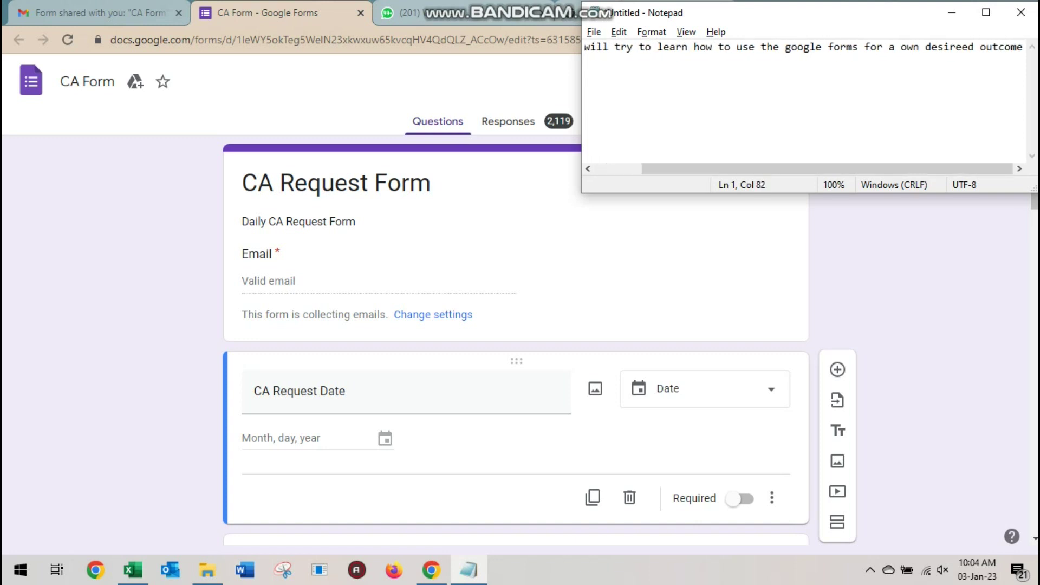
{"action": "type", "text": ". i have"}
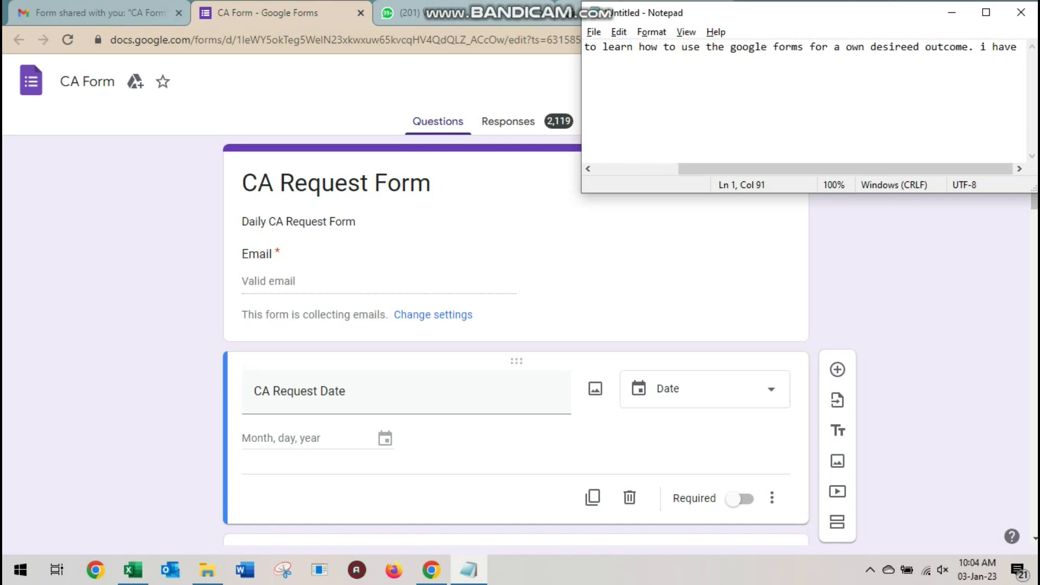
{"action": "key", "text": "BackSpace"}
{"action": "key", "text": "BackSpace"}
{"action": "key", "text": "BackSpace"}
{"action": "key", "text": "BackSpace"}
{"action": "key", "text": "BackSpace"}
{"action": "key", "text": "BackSpace"}
{"action": "key", "text": "BackSpace"}
{"action": "key", "text": "Return"}
Add that Google Forms is used for cash advance requests for each employee in the organization
{"action": "type", "text": "i"}
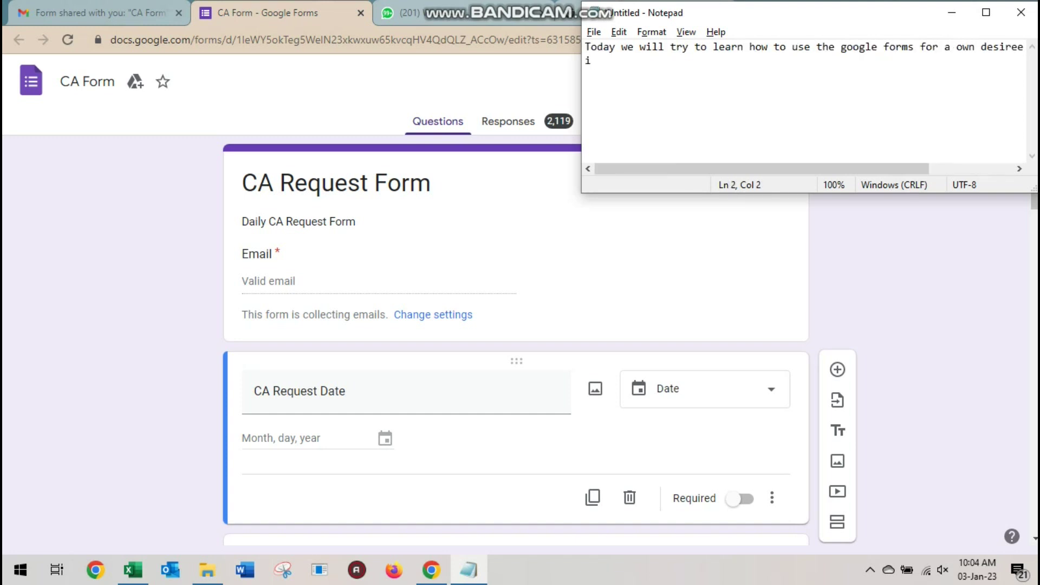
{"action": "type", "text": " am u"}
{"action": "key", "text": "BackSpace"}
{"action": "type", "text": "using google forms for"}
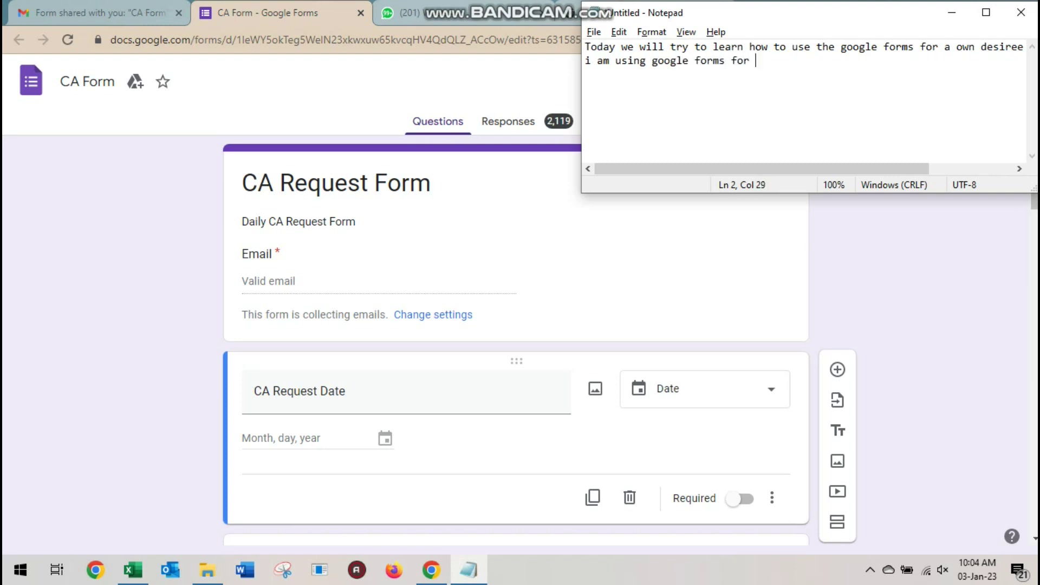
{"action": "type", "text": " on"}
{"action": "key", "text": "BackSpace"}
{"action": "key", "text": "BackSpace"}
{"action": "type", "text": "cash advance"}
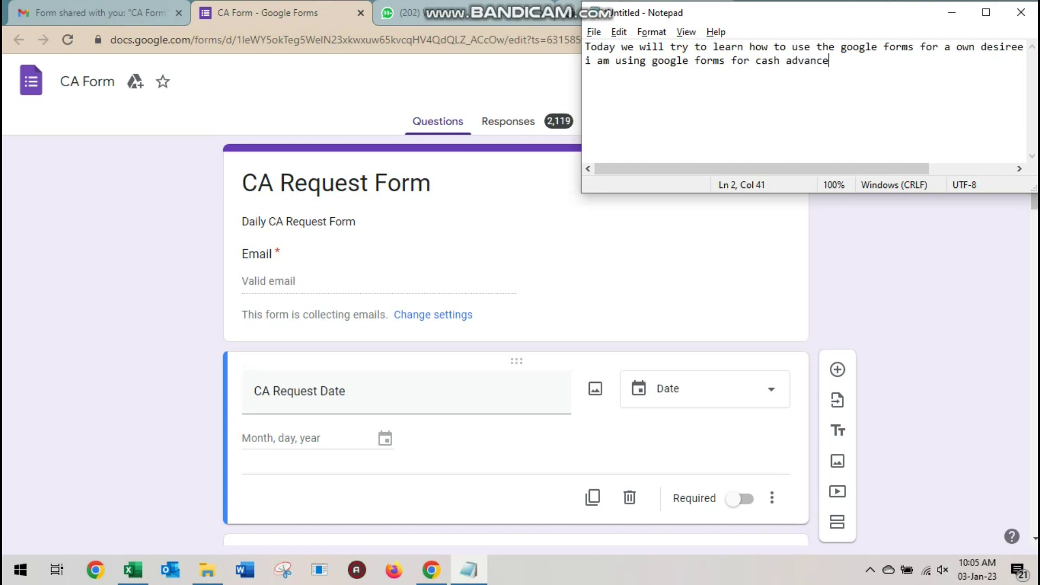
{"action": "type", "text": " reques"}
{"action": "type", "text": "t for"}
{"action": "type", "text": " aach employees"}
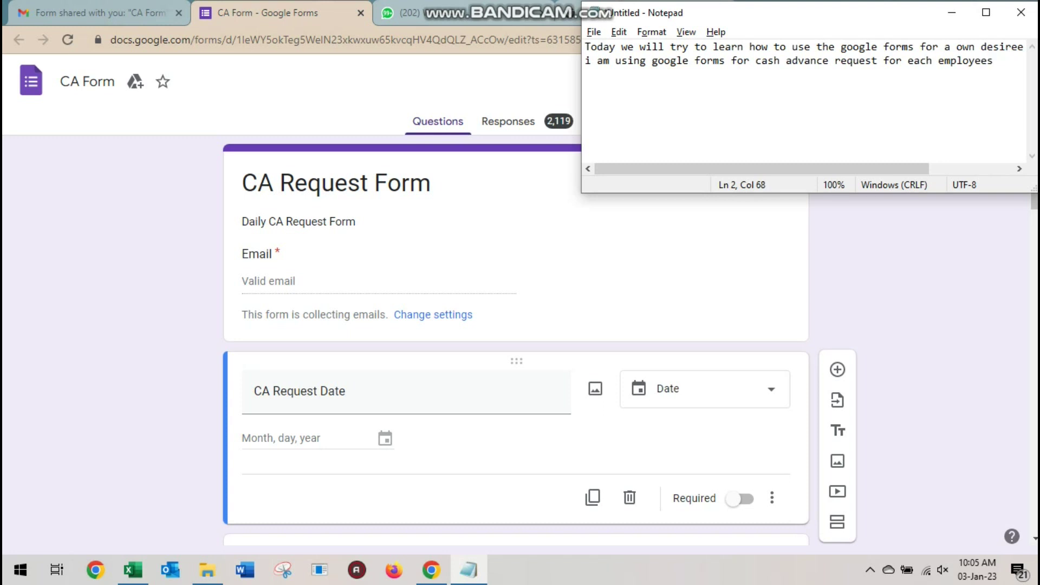
{"action": "type", "text": " worki"}
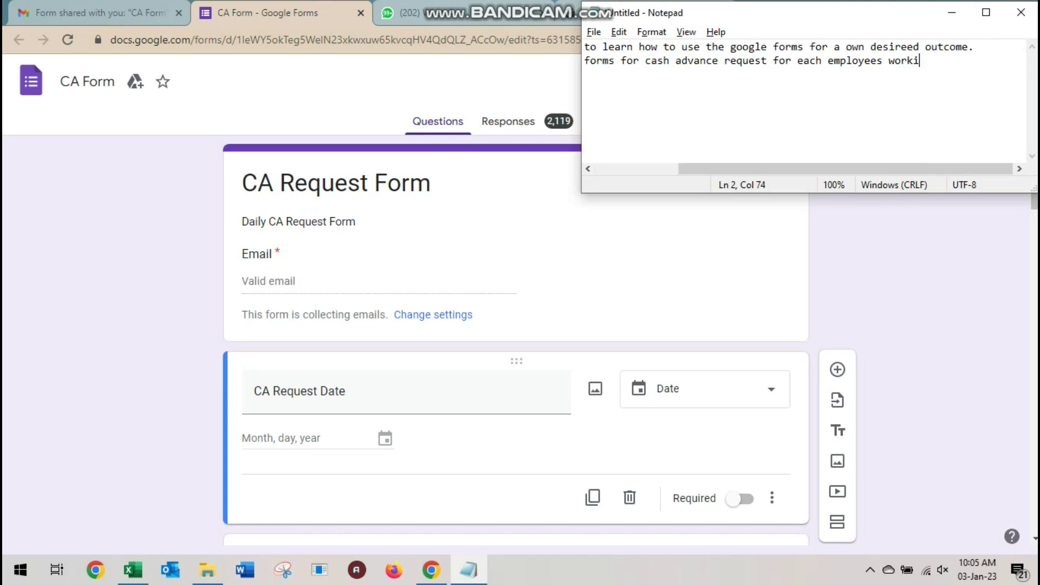
{"action": "type", "text": "ng in"}
{"action": "key", "text": "Return"}
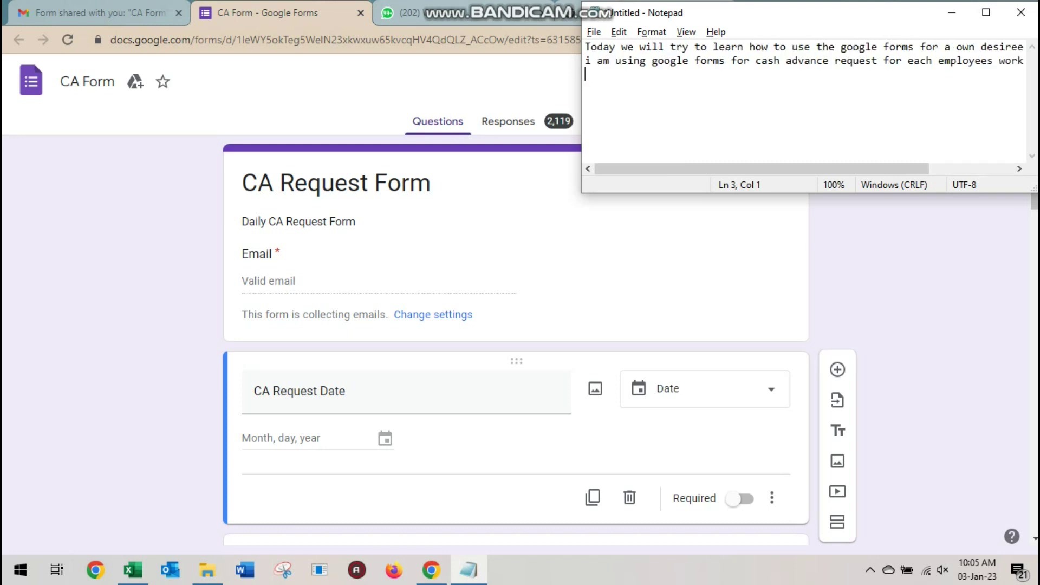
{"action": "type", "text": "the organization"}
{"action": "key", "text": "alt+Tab"}
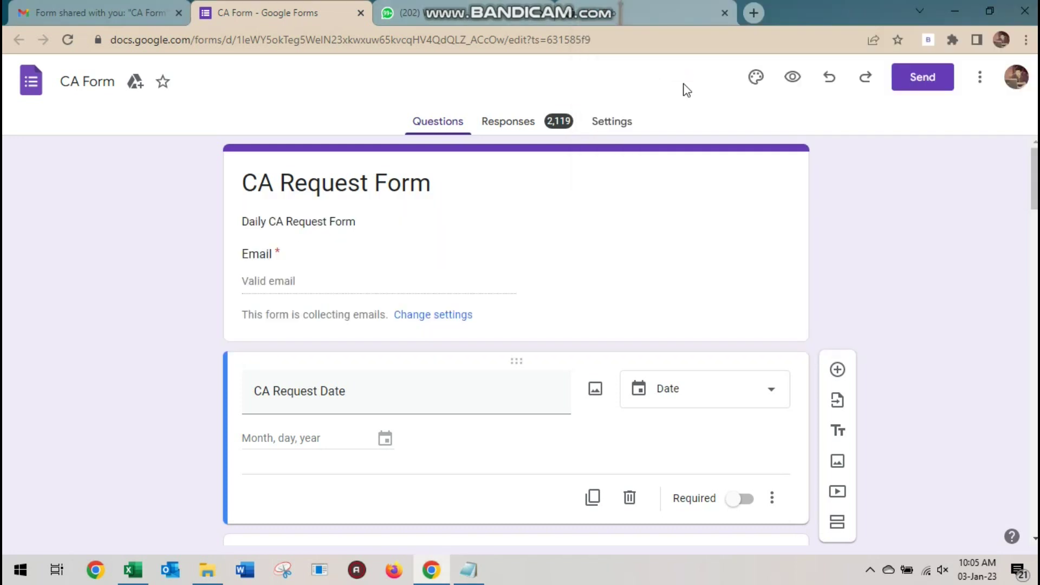
Download the CA Form's 2,119 responses as a CSV into the Downloads folder
{"action": "left_click", "coordinate": [516, 128]}
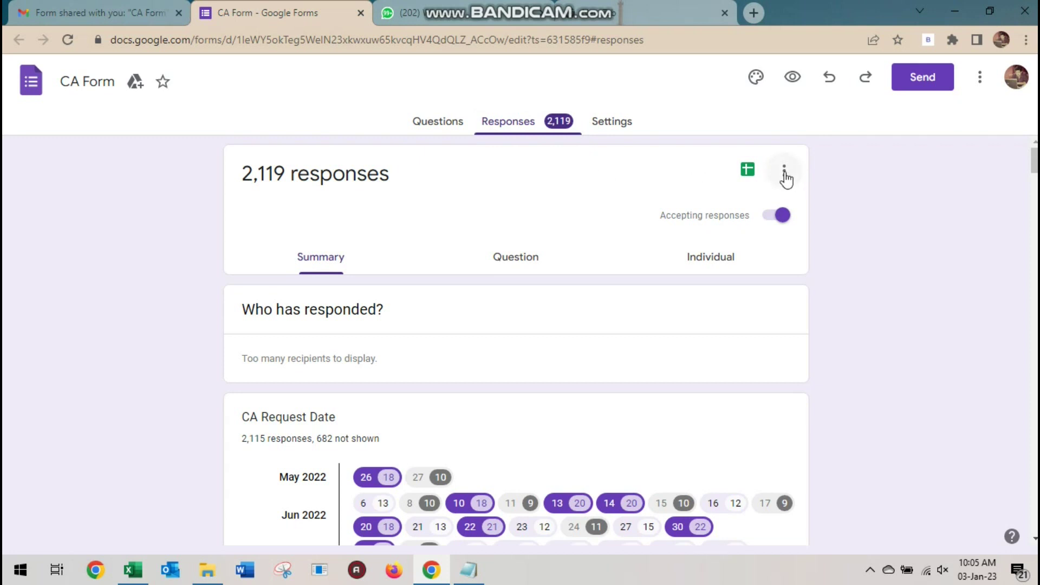
{"action": "left_click", "coordinate": [786, 174]}
{"action": "left_click", "coordinate": [692, 292]}
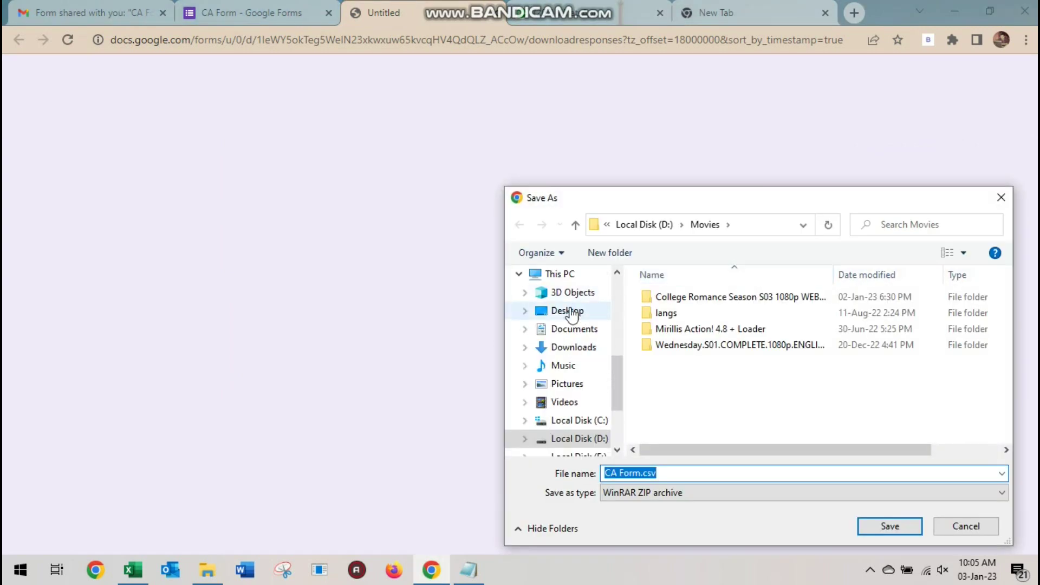
{"action": "left_click", "coordinate": [572, 347]}
{"action": "left_click", "coordinate": [893, 526]}
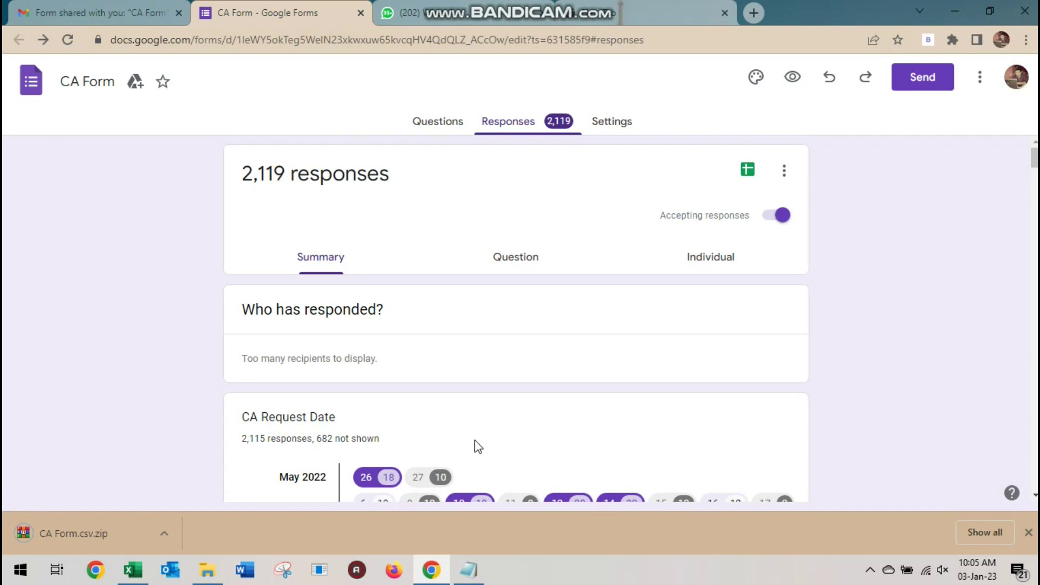
{"action": "left_click", "coordinate": [217, 578]}
Extract the CA Form.csv archive into the Downloads folder
{"action": "left_click", "coordinate": [189, 122]}
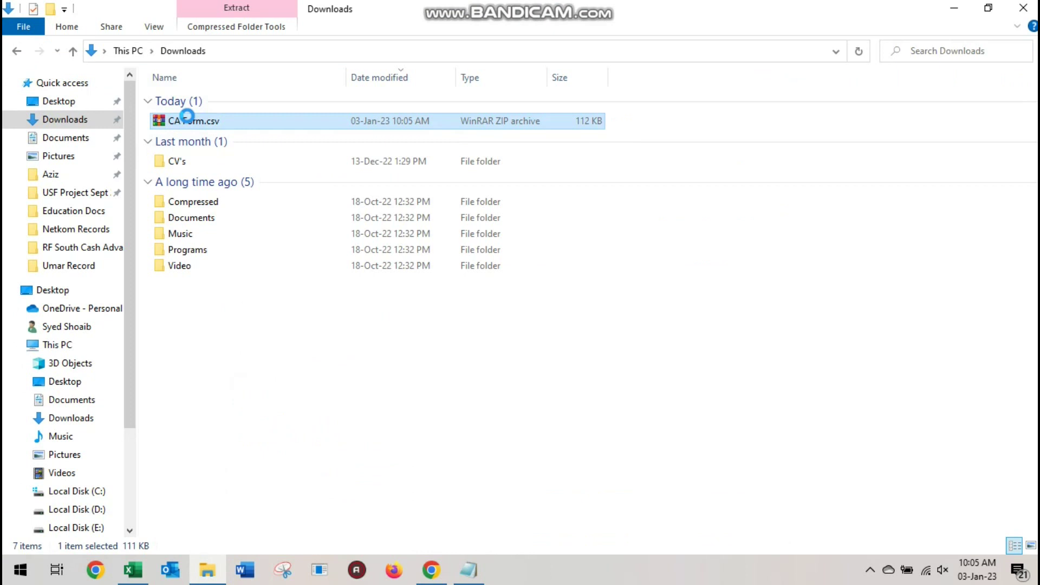
{"action": "right_click", "coordinate": [187, 118]}
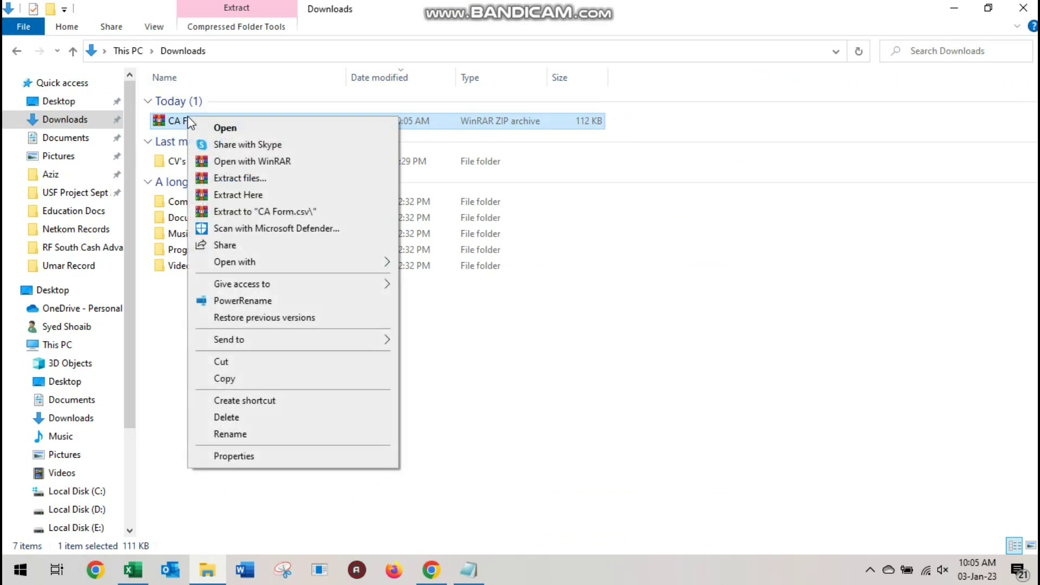
{"action": "left_click", "coordinate": [239, 196]}
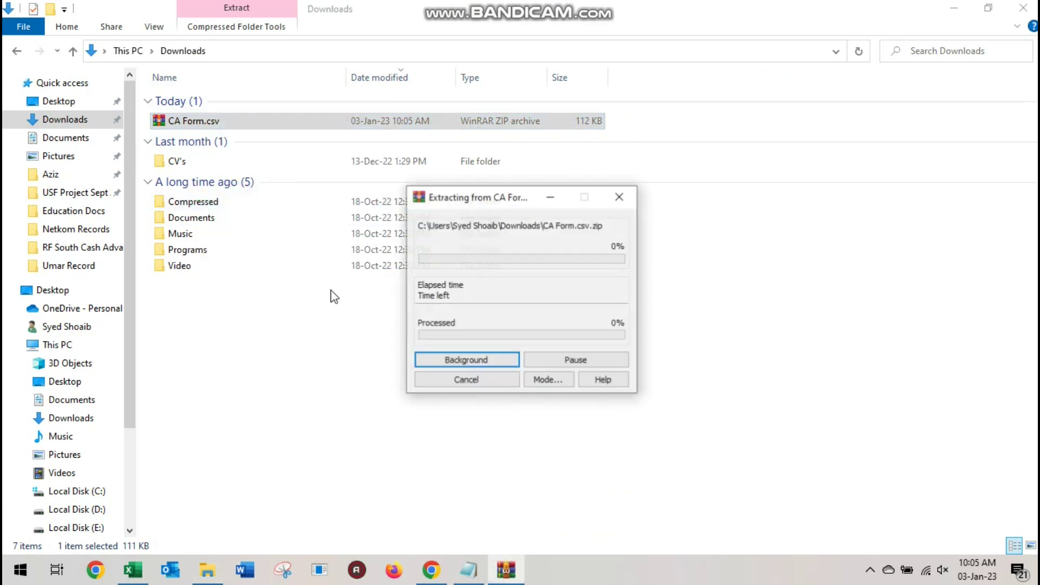
Replace the note with 'google forms spread sheet is in CSV format'
{"action": "left_click", "coordinate": [469, 570]}
{"action": "left_click", "coordinate": [733, 93]}
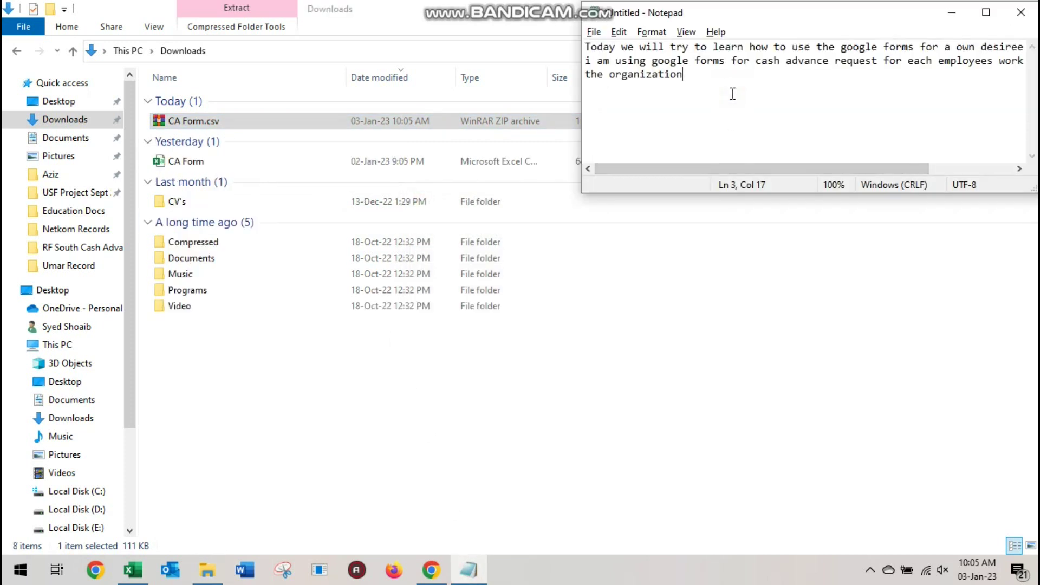
{"action": "key", "text": "ctrl+a"}
{"action": "type", "text": "goo"}
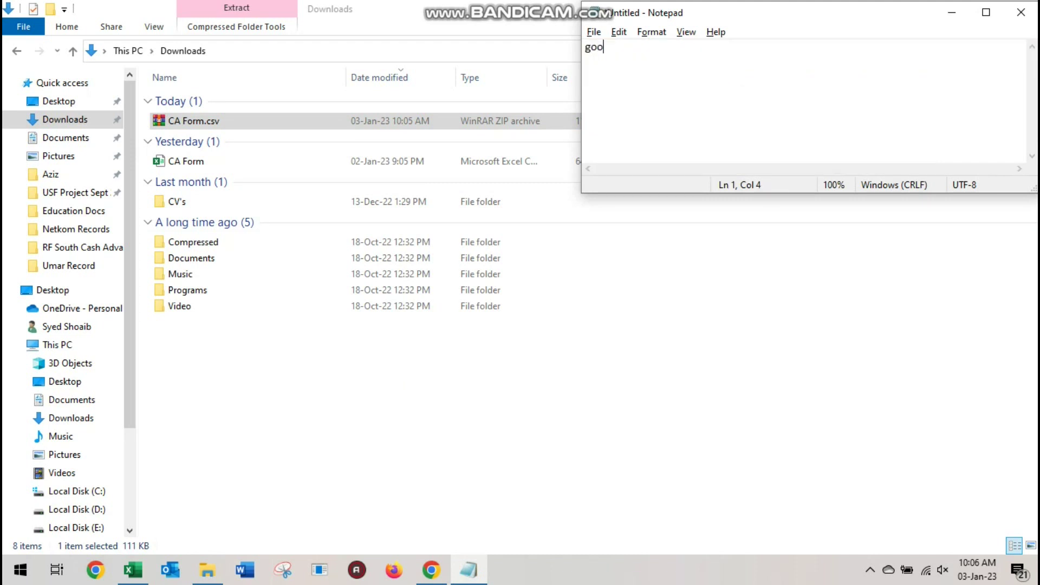
{"action": "type", "text": "gle forms g"}
{"action": "key", "text": "BackSpace"}
{"action": "type", "text": "spread sheet "}
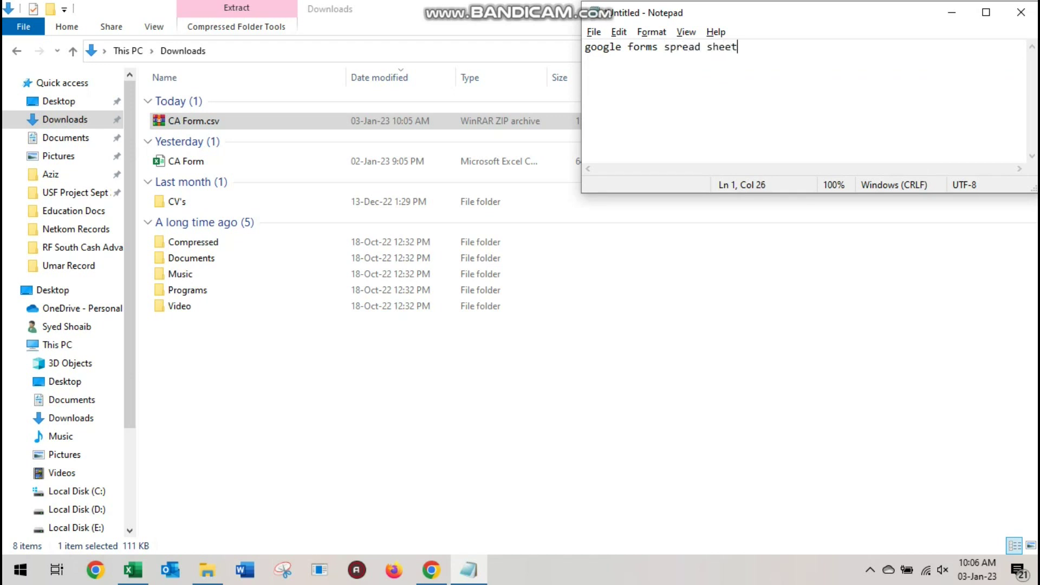
{"action": "type", "text": "is in CSV format."}
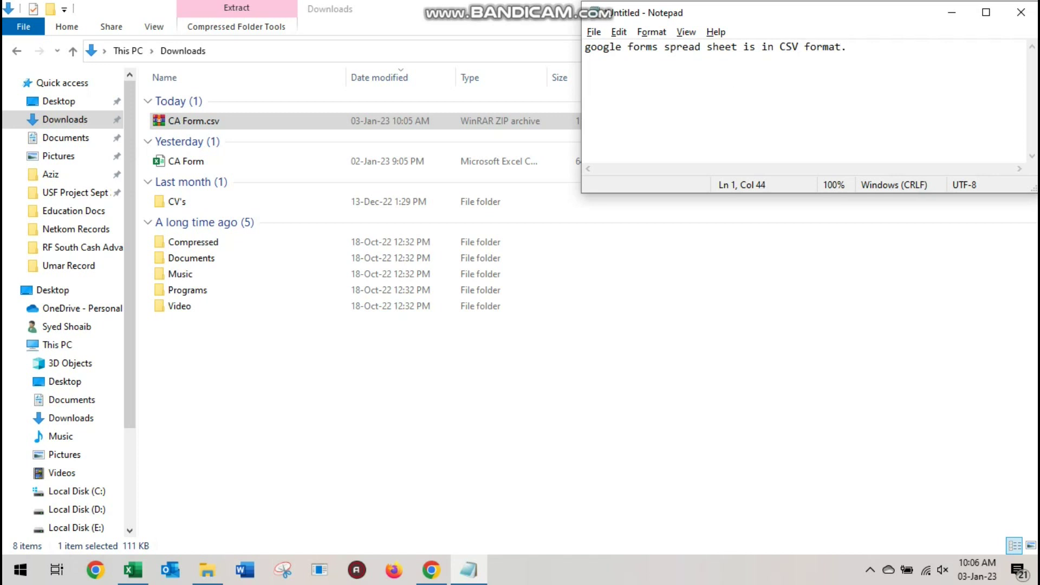
Open the extracted CA Form in Excel and widen column A to show full timestamps
{"action": "double_click", "coordinate": [190, 171]}
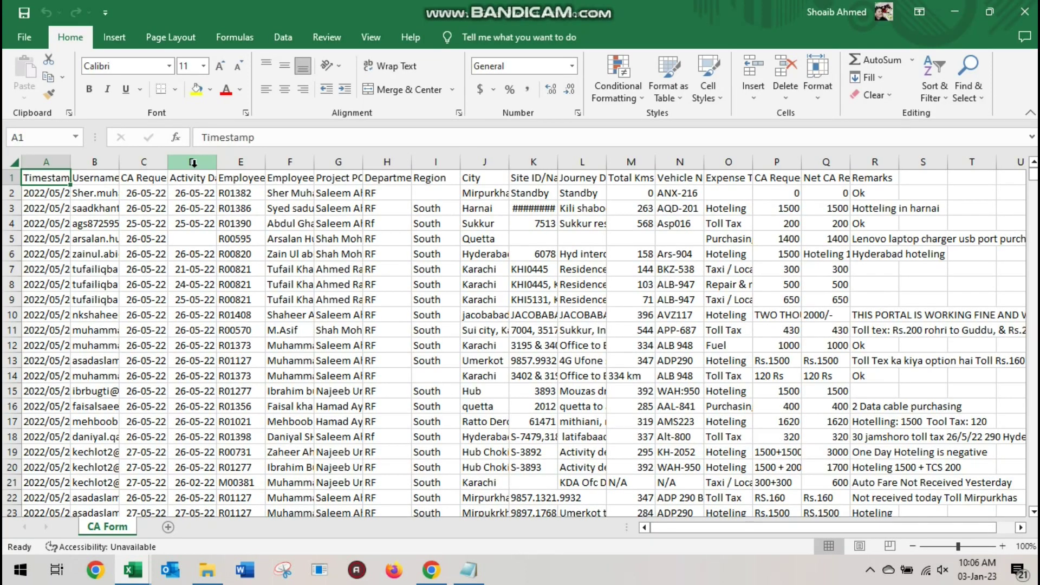
{"action": "left_click", "coordinate": [14, 162]}
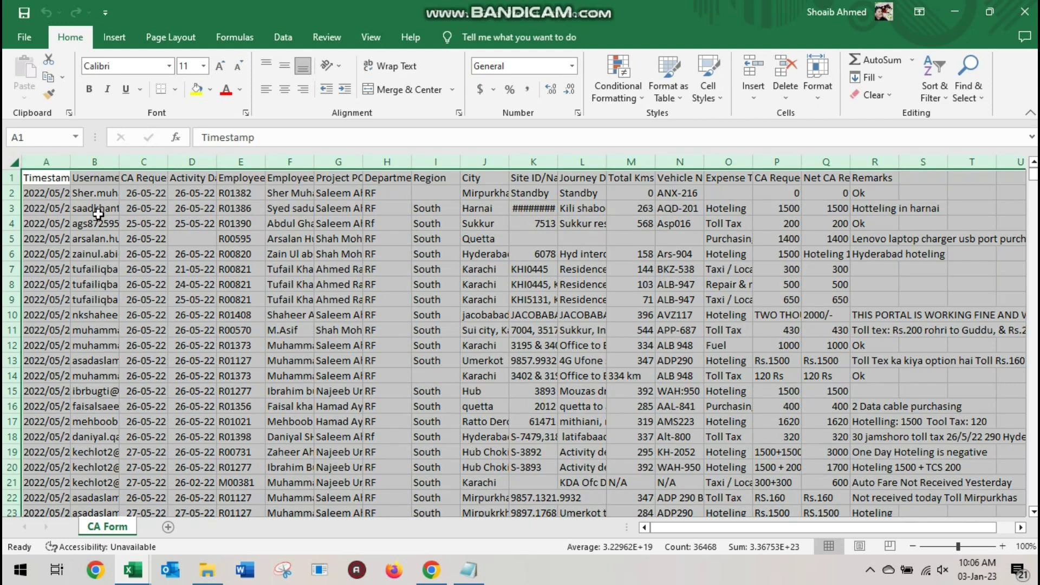
{"action": "left_click", "coordinate": [97, 208]}
{"action": "left_click_drag", "start_coordinate": [71, 162], "coordinate": [193, 159]}
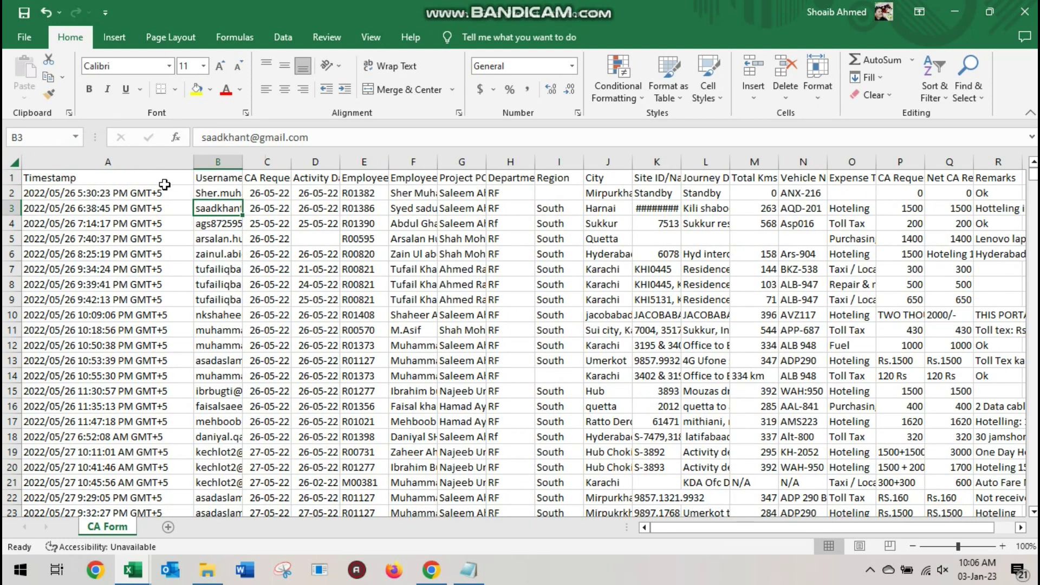
{"action": "left_click", "coordinate": [165, 194]}
Rewrite the note to explain that column one holds the date and time the form was filled
{"action": "key", "text": "alt+Tab"}
{"action": "key", "text": "alt+Tab"}
{"action": "key", "text": "alt+Tab"}
{"action": "key", "text": "ctrl+a"}
{"action": "type", "text": "as u can see "}
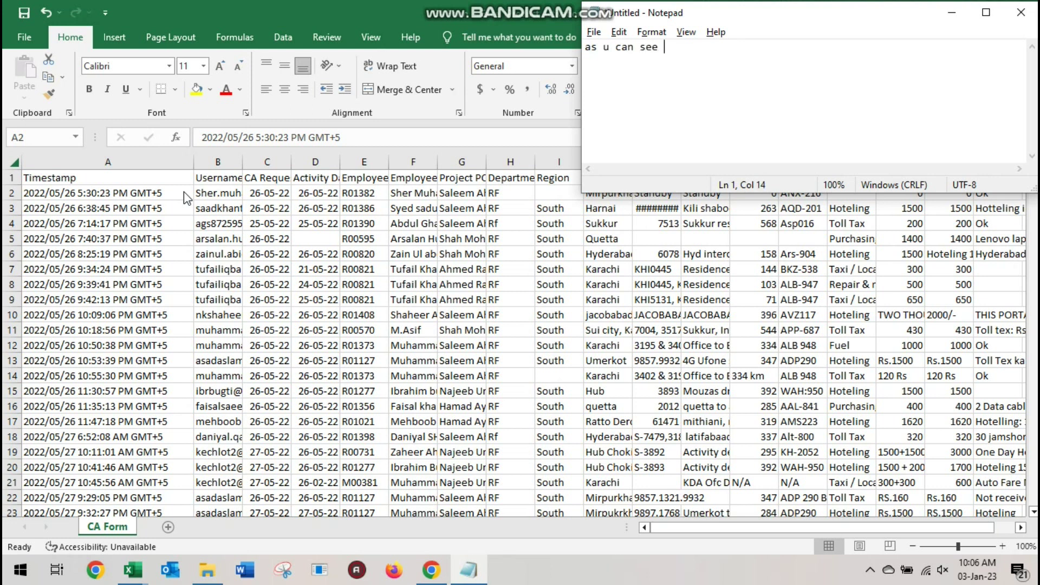
{"action": "type", "text": "the 1st column is "}
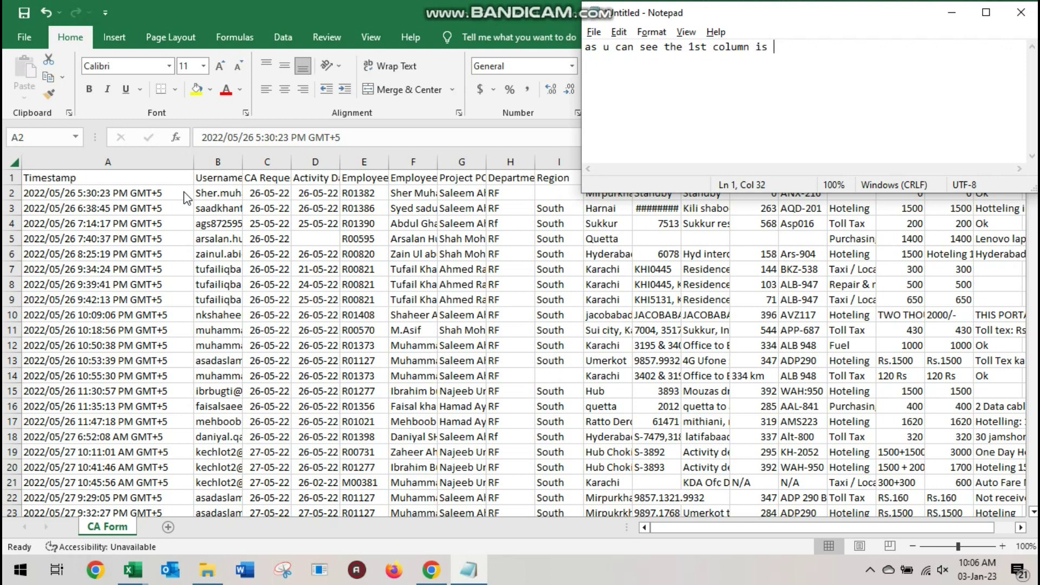
{"action": "type", "text": "of timestamp, the time"}
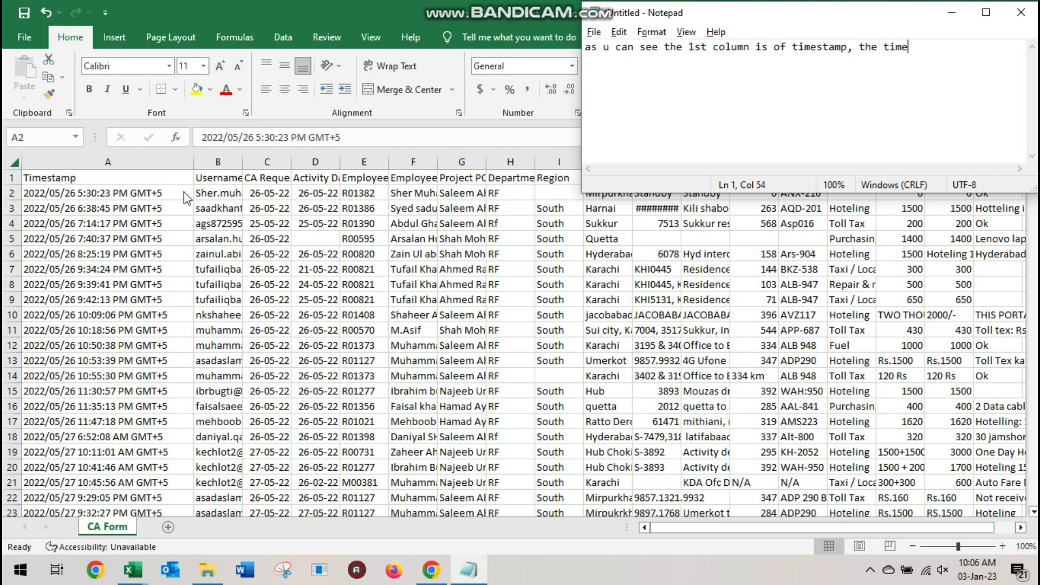
{"action": "type", "text": " & date"}
{"action": "key", "text": "Return"}
{"action": "type", "text": "at"}
{"action": "key", "text": "BackSpace"}
{"action": "key", "text": "BackSpace"}
{"action": "key", "text": "BackSpace"}
{"action": "type", "text": "at which the form has been filled by the used"}
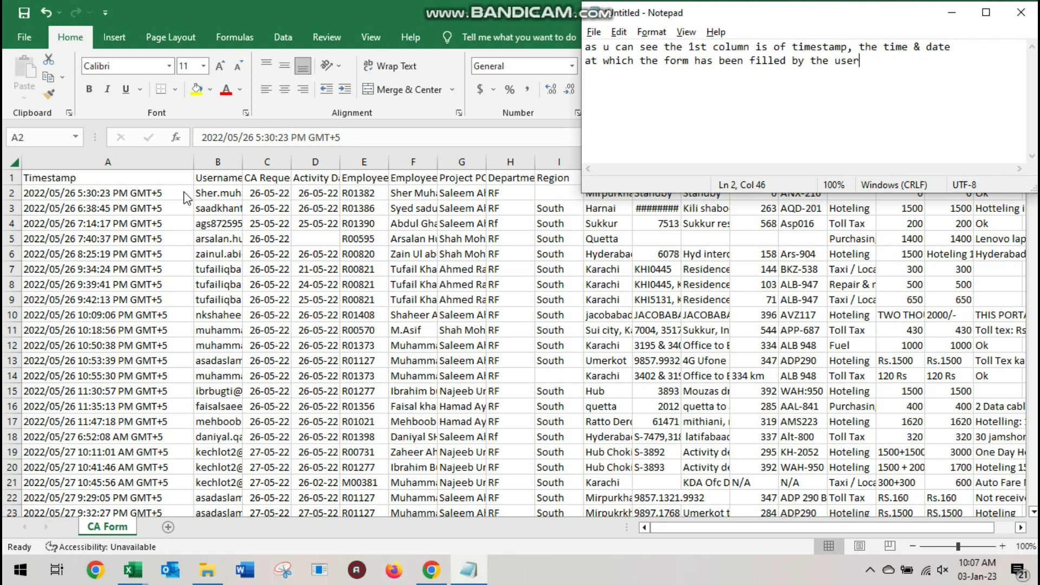
{"action": "type", "text": "."}
{"action": "left_click", "coordinate": [137, 161]}
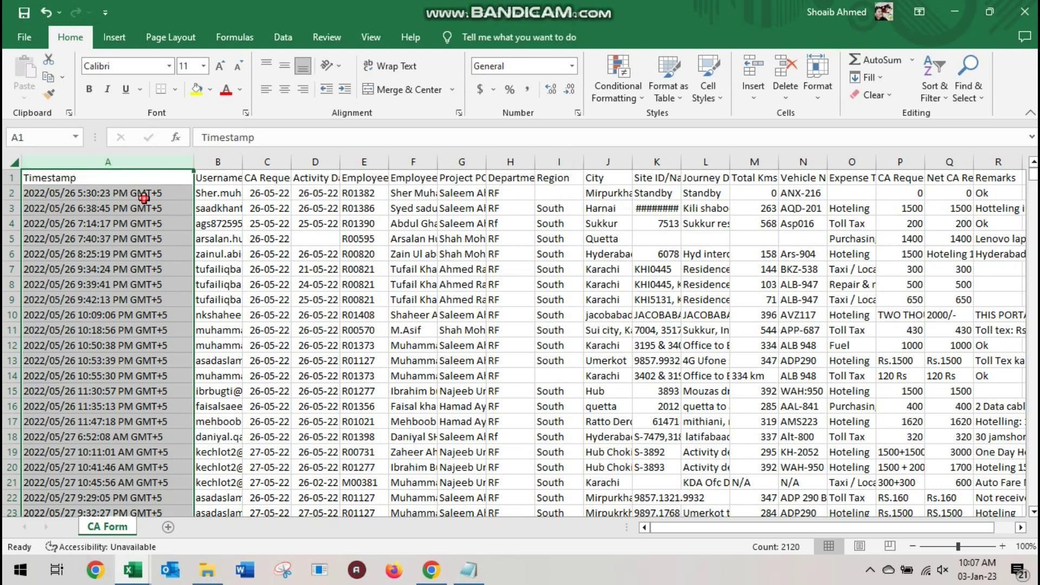
{"action": "left_click", "coordinate": [143, 193]}
{"action": "key", "text": "ctrl+Down"}
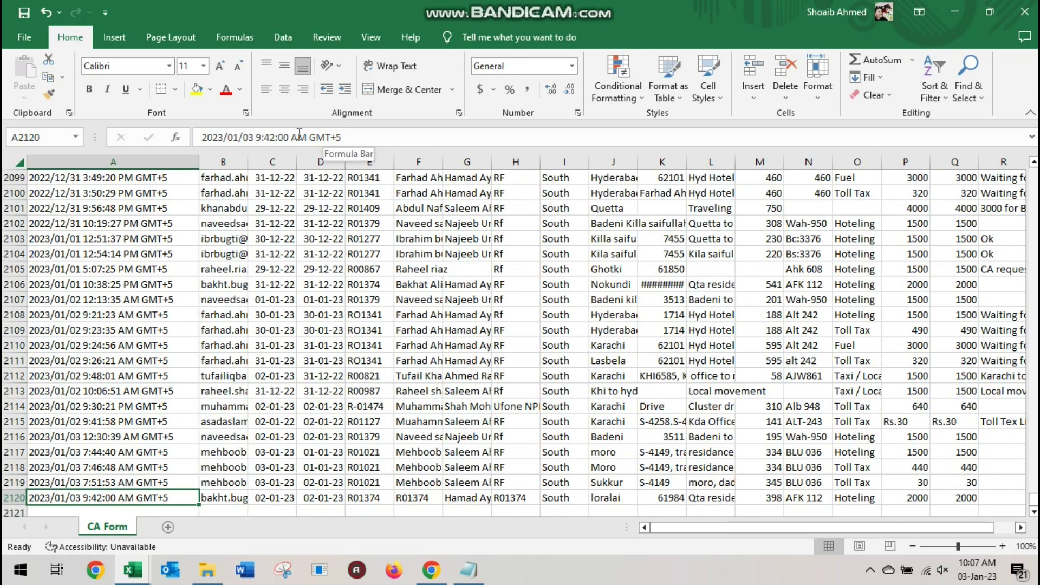
{"action": "left_click_drag", "start_coordinate": [199, 137], "coordinate": [357, 138]}
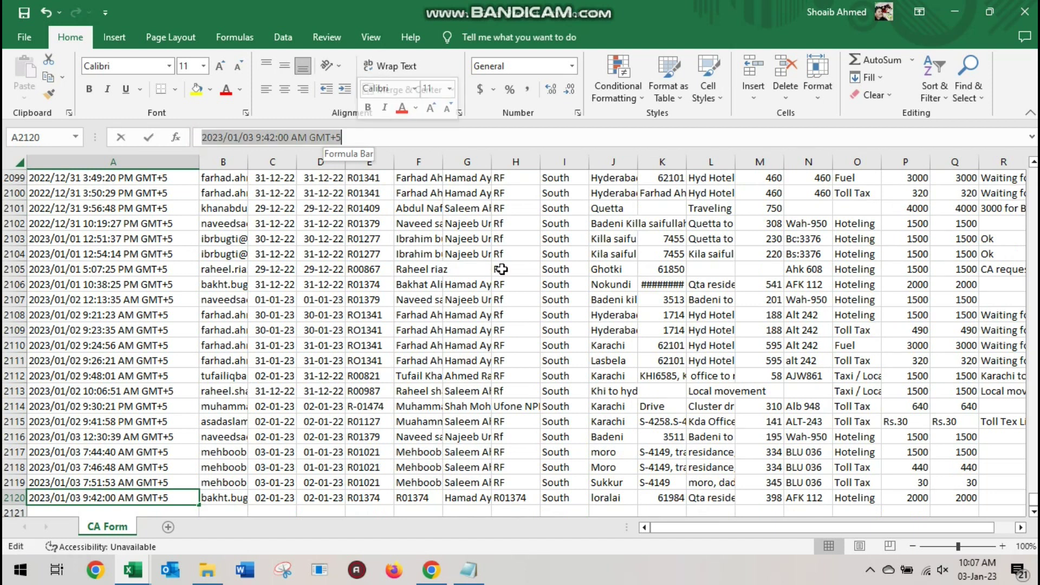
{"action": "key", "text": "Escape"}
{"action": "key", "text": "alt+Tab"}
{"action": "key", "text": "ctrl+a"}
{"action": "type", "text": "now i will seprate the dat"}
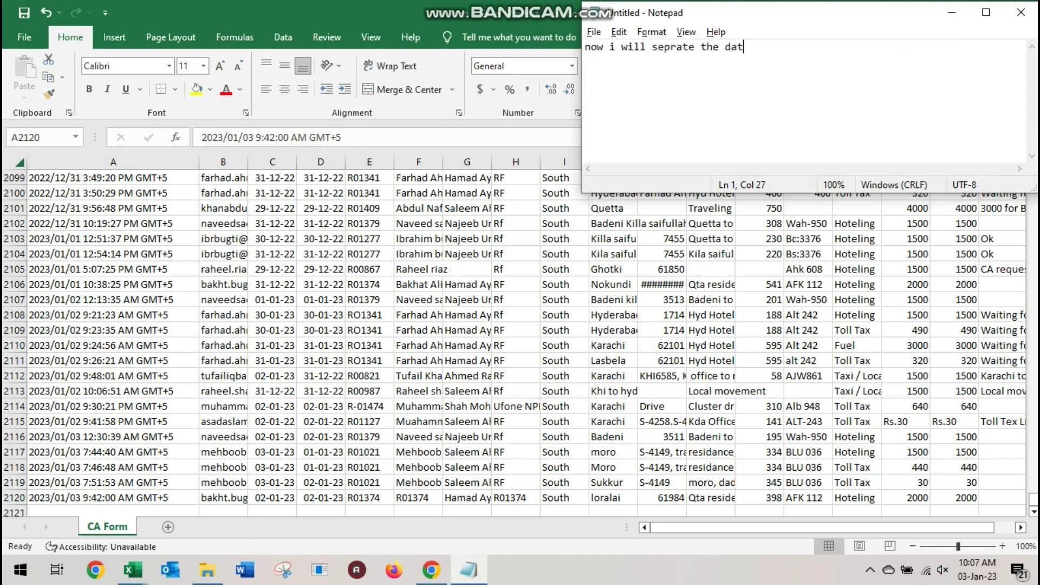
{"action": "type", "text": "e & t"}
{"action": "type", "text": "ime "}
{"action": "type", "text": "fo"}
{"action": "type", "text": "om this col"}
{"action": "type", "text": "umn"}
{"action": "key", "text": "alt+Tab"}
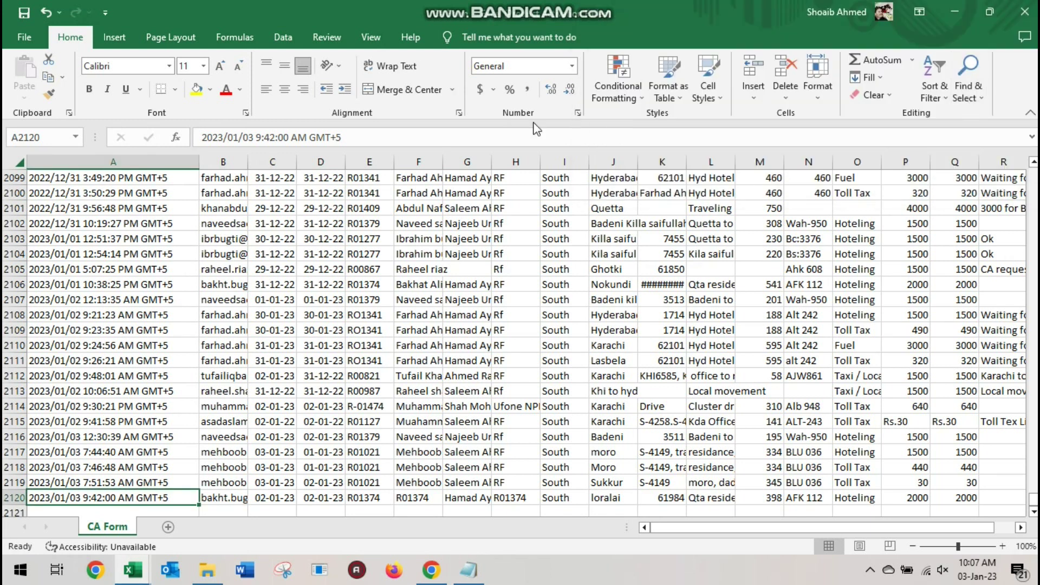
Insert a blank column before column B
{"action": "left_click", "coordinate": [232, 161]}
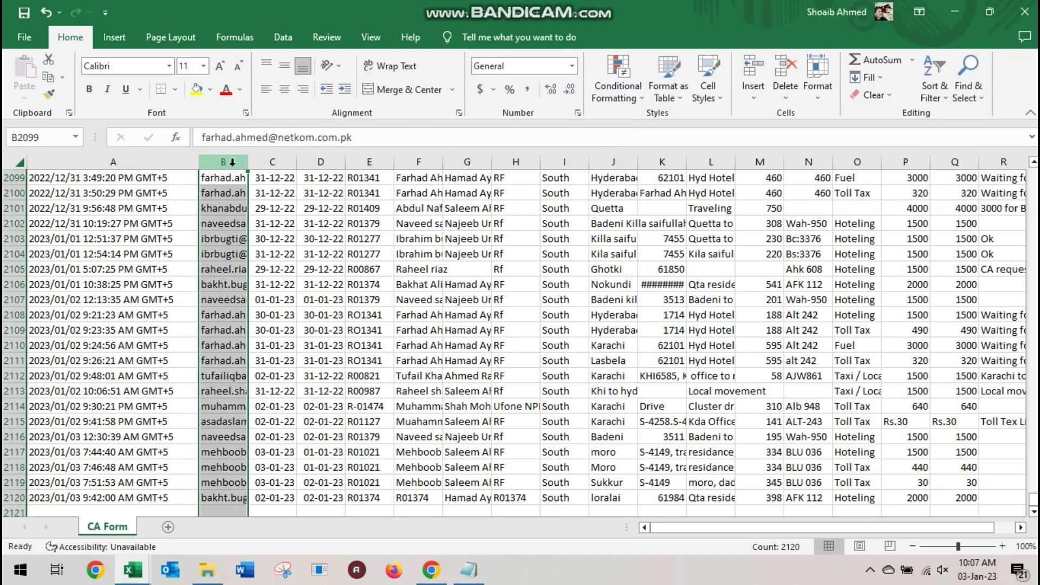
{"action": "right_click", "coordinate": [232, 163]}
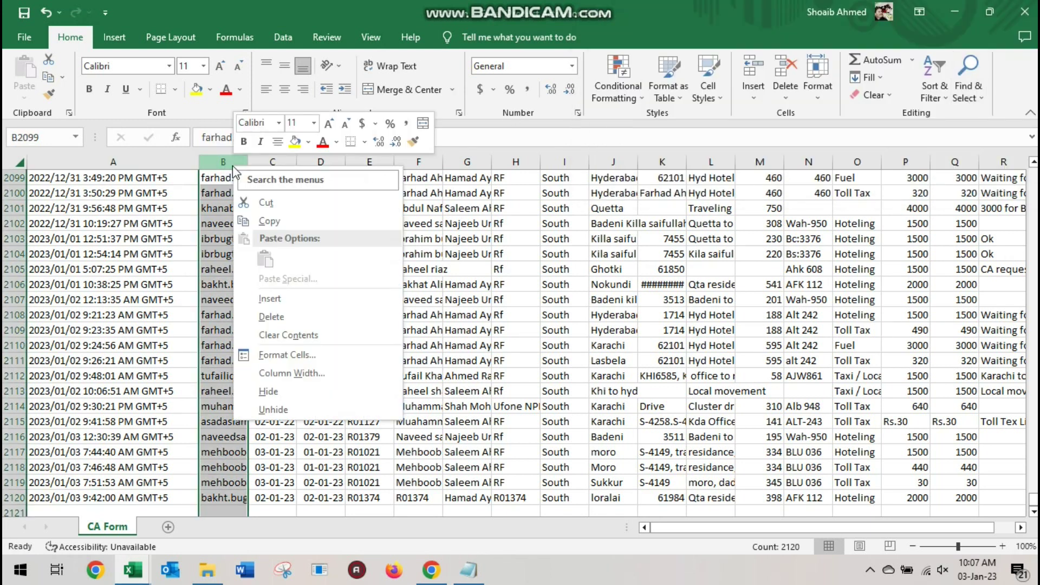
{"action": "left_click", "coordinate": [295, 298]}
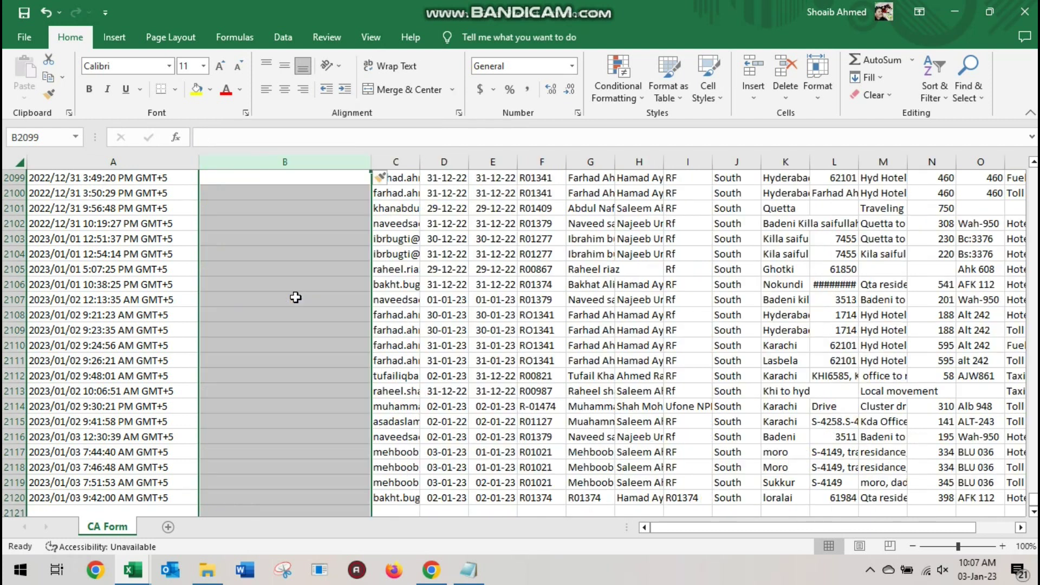
Split column A's timestamps into dates and times with fixed-width Text to Columns
{"action": "left_click", "coordinate": [139, 158]}
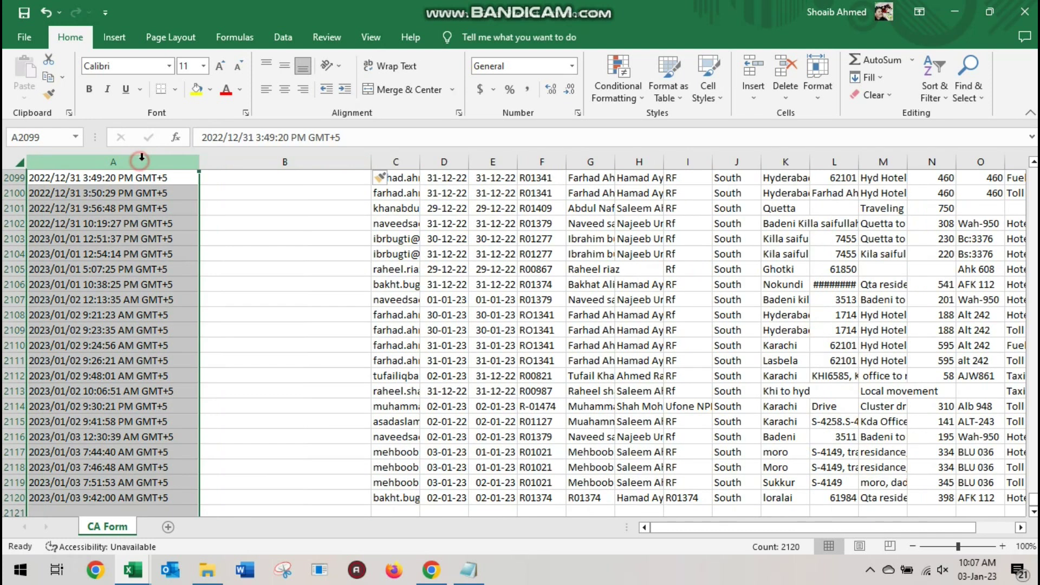
{"action": "left_click", "coordinate": [284, 37]}
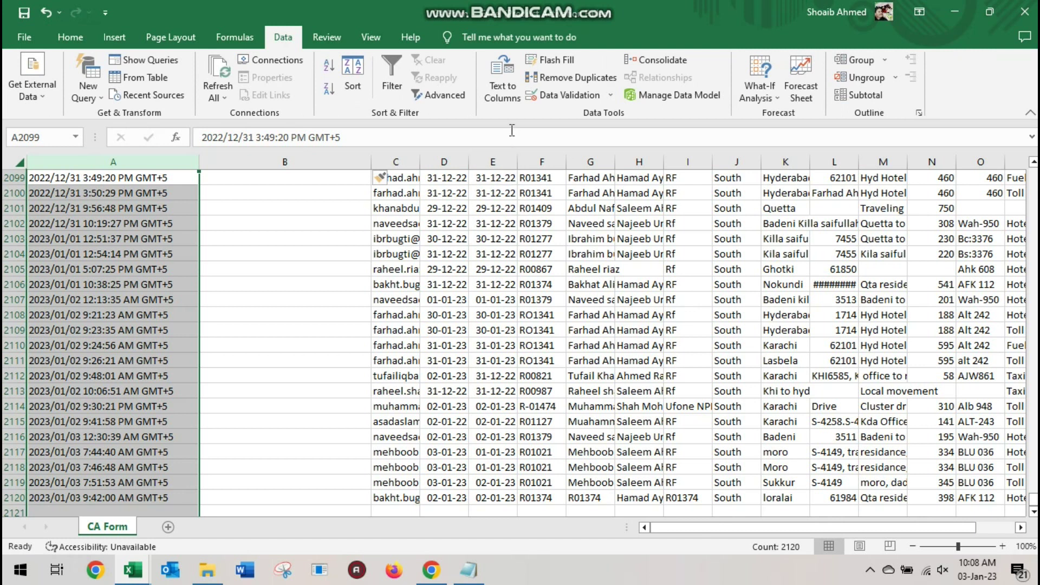
{"action": "left_click", "coordinate": [502, 89]}
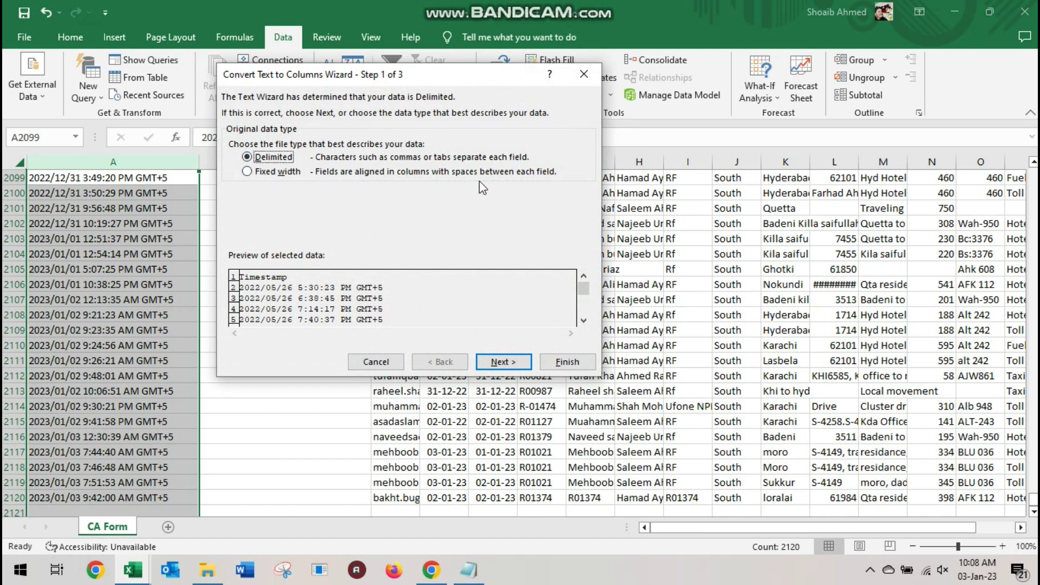
{"action": "left_click", "coordinate": [261, 171]}
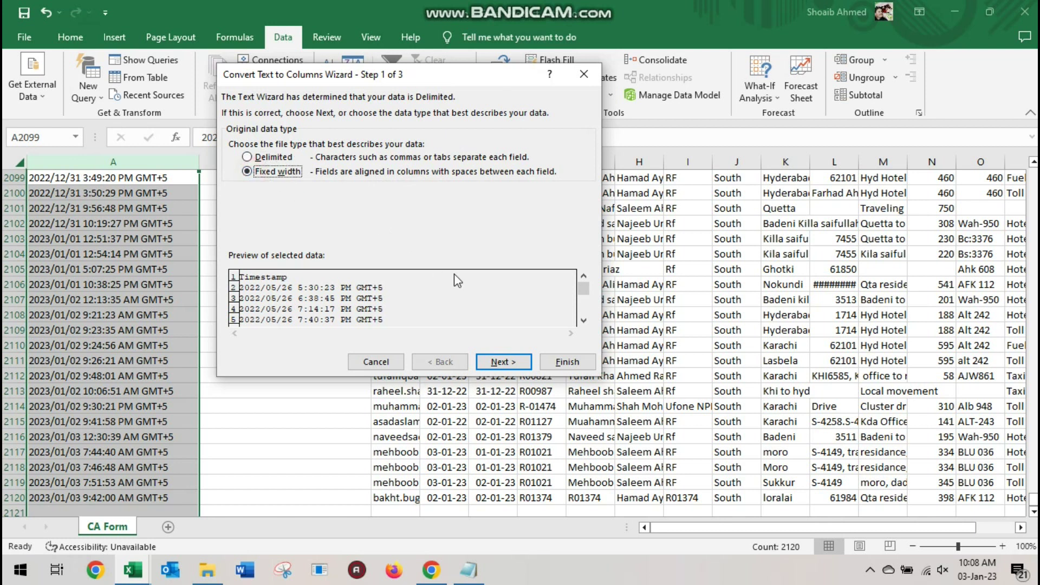
{"action": "left_click", "coordinate": [502, 362]}
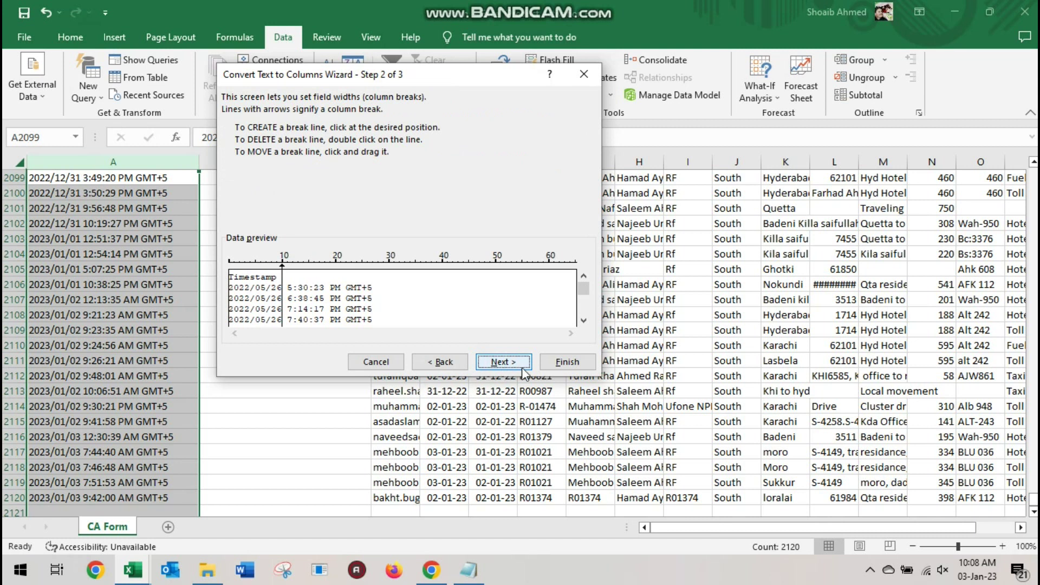
{"action": "left_click", "coordinate": [556, 362]}
{"action": "left_click", "coordinate": [547, 361]}
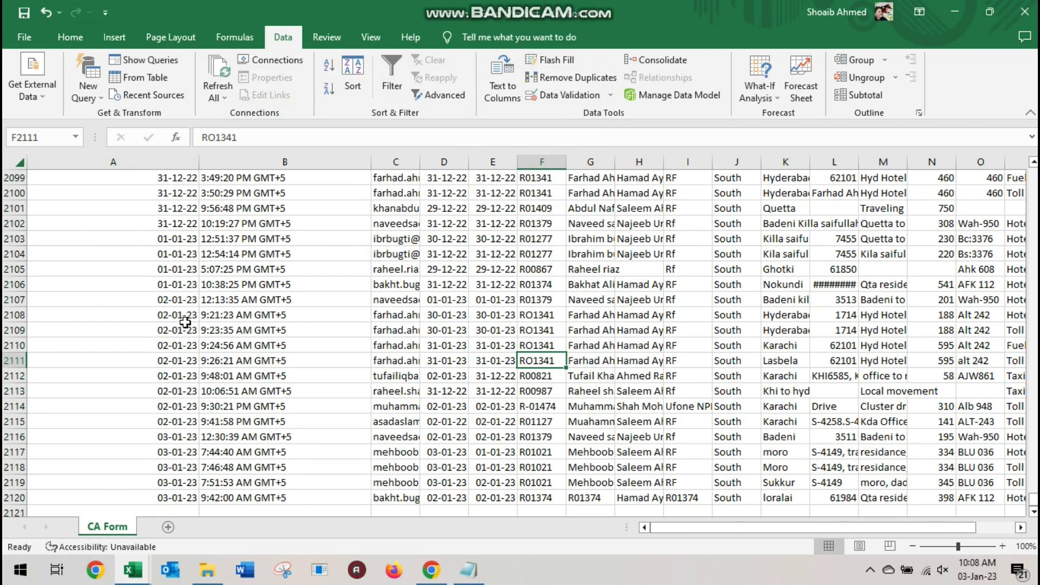
{"action": "key", "text": "alt+Tab"}
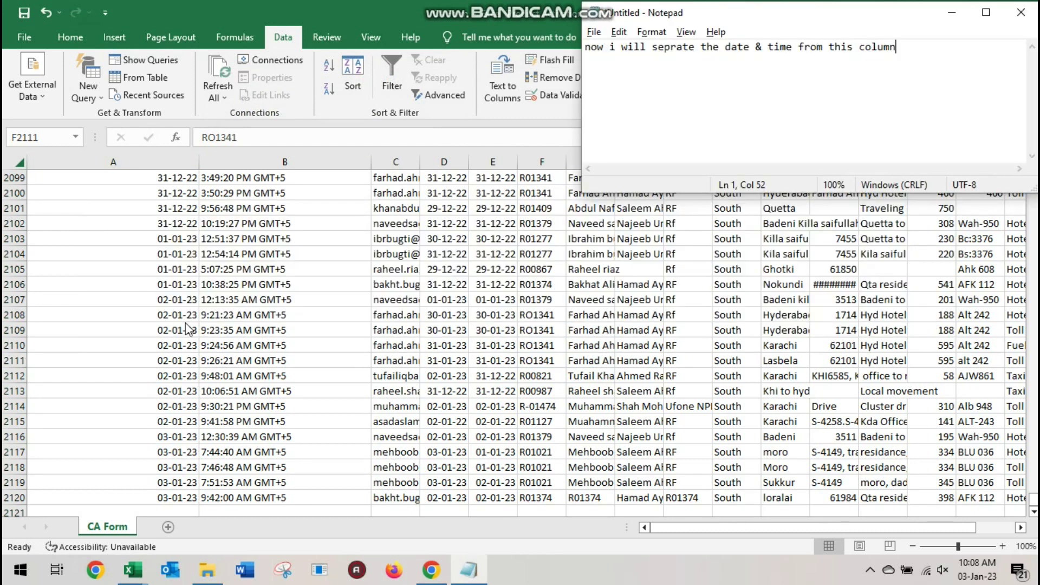
Replace the note text with 'now the date & time is in different columns'
{"action": "key", "text": "ctrl+a"}
{"action": "type", "text": "now the date "}
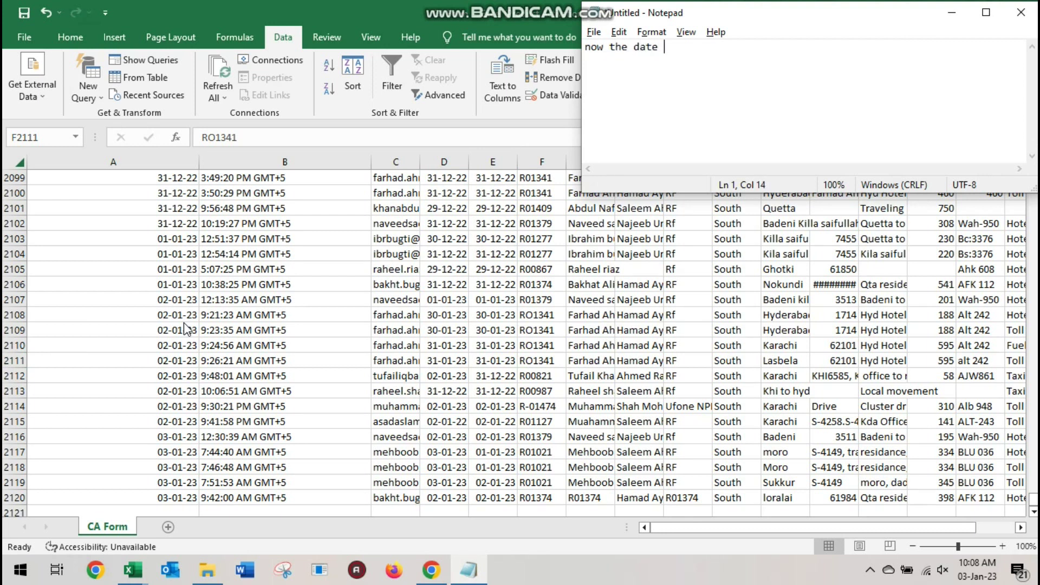
{"action": "type", "text": "& time is in differentt columns"}
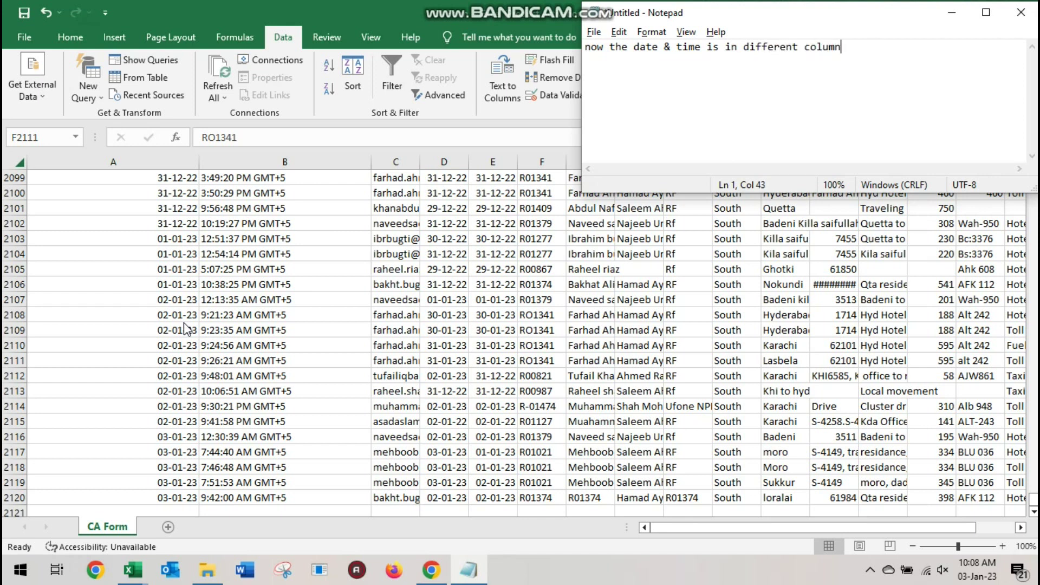
{"action": "key", "text": "shift+Left"}
{"action": "key", "text": "shift+Left"}
{"action": "key", "text": "shift+Left"}
{"action": "key", "text": "shift+Left"}
{"action": "key", "text": "shift+Left"}
{"action": "key", "text": "shift+Left"}
{"action": "key", "text": "shift+Left"}
{"action": "key", "text": "shift+Left"}
{"action": "key", "text": "shift+Left"}
{"action": "key", "text": "shift+Left"}
{"action": "key", "text": "shift+Left"}
{"action": "key", "text": "shift+Left"}
{"action": "key", "text": "shift+Left"}
{"action": "key", "text": "shift+Left"}
{"action": "key", "text": "shift+Left"}
{"action": "key", "text": "shift+Left"}
{"action": "key", "text": "shift+Left"}
{"action": "key", "text": "shift+Left"}
{"action": "key", "text": "shift+Left"}
{"action": "key", "text": "shift+Left"}
{"action": "key", "text": "shift+Left"}
{"action": "key", "text": "shift+Left"}
{"action": "key", "text": "shift+Left"}
{"action": "key", "text": "shift+Left"}
{"action": "key", "text": "shift+Left"}
{"action": "key", "text": "shift+Left"}
{"action": "key", "text": "shift+Left"}
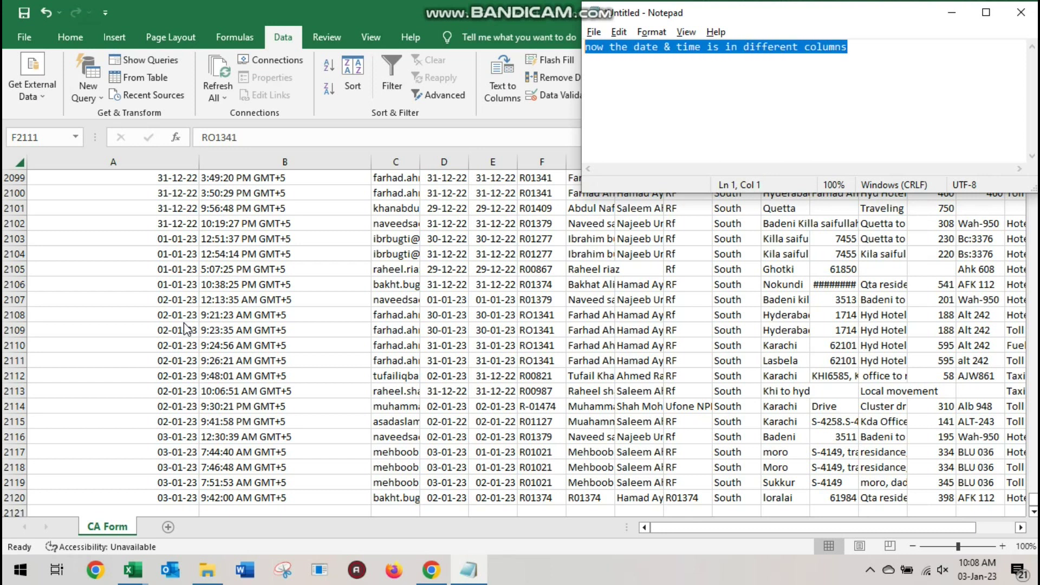
{"action": "key", "text": "alt+Tab"}
Review the split dates in column A around rows 2101–2108 of CA Form
{"action": "left_click", "coordinate": [246, 299]}
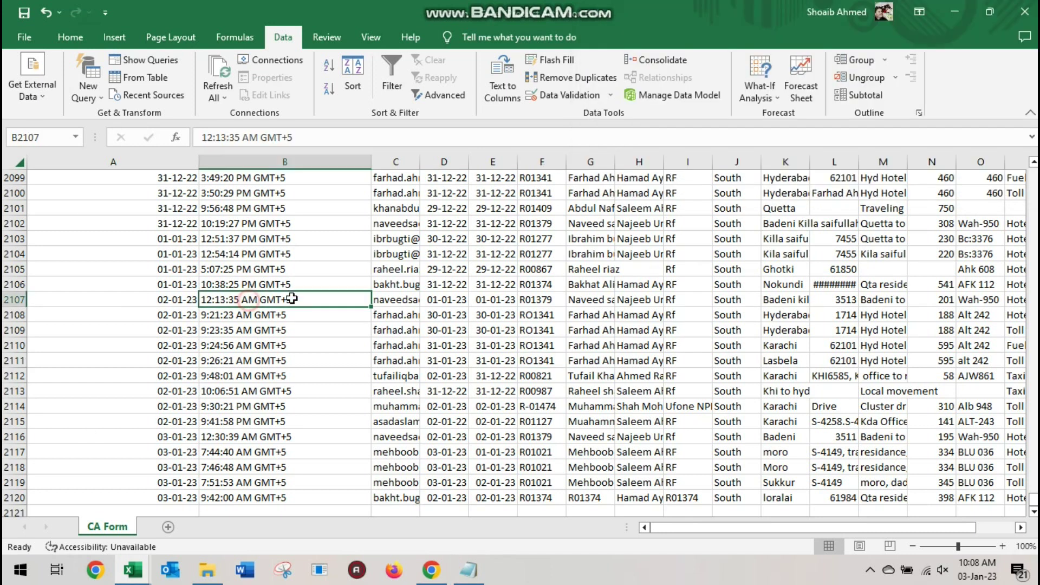
{"action": "left_click", "coordinate": [447, 315]}
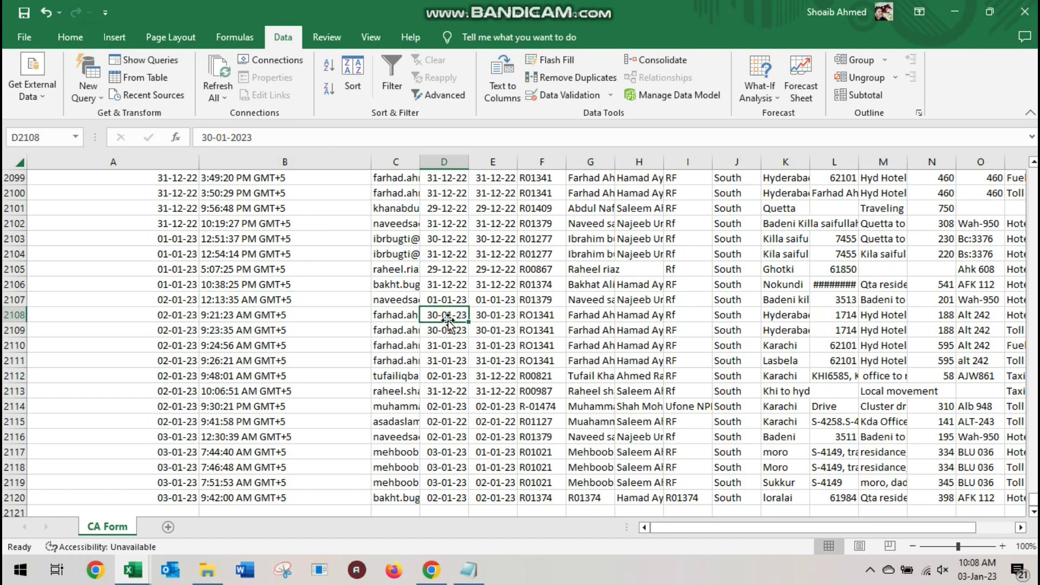
{"action": "key", "text": "Right"}
{"action": "key", "text": "Left"}
{"action": "key", "text": "Left"}
{"action": "key", "text": "Left"}
{"action": "key", "text": "Left"}
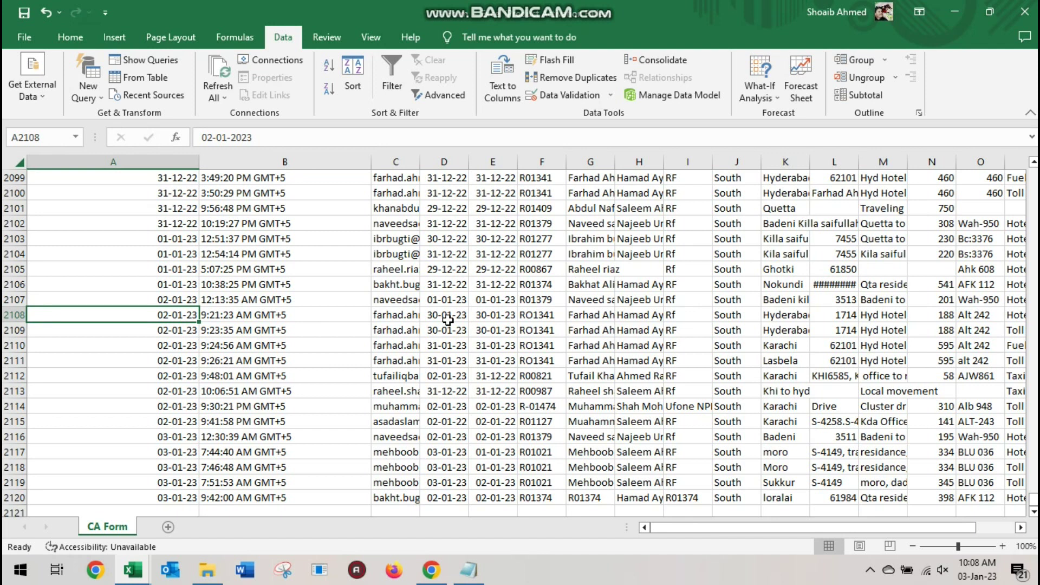
{"action": "key", "text": "Up"}
{"action": "key", "text": "Up"}
{"action": "key", "text": "Up"}
{"action": "key", "text": "Up"}
{"action": "key", "text": "Up"}
{"action": "key", "text": "Up"}
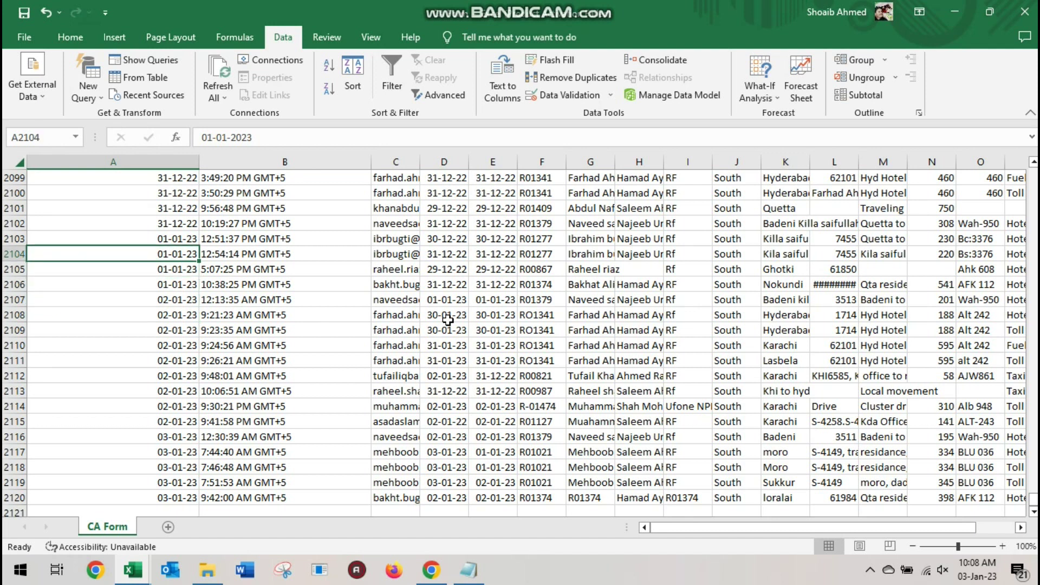
{"action": "key", "text": "Up"}
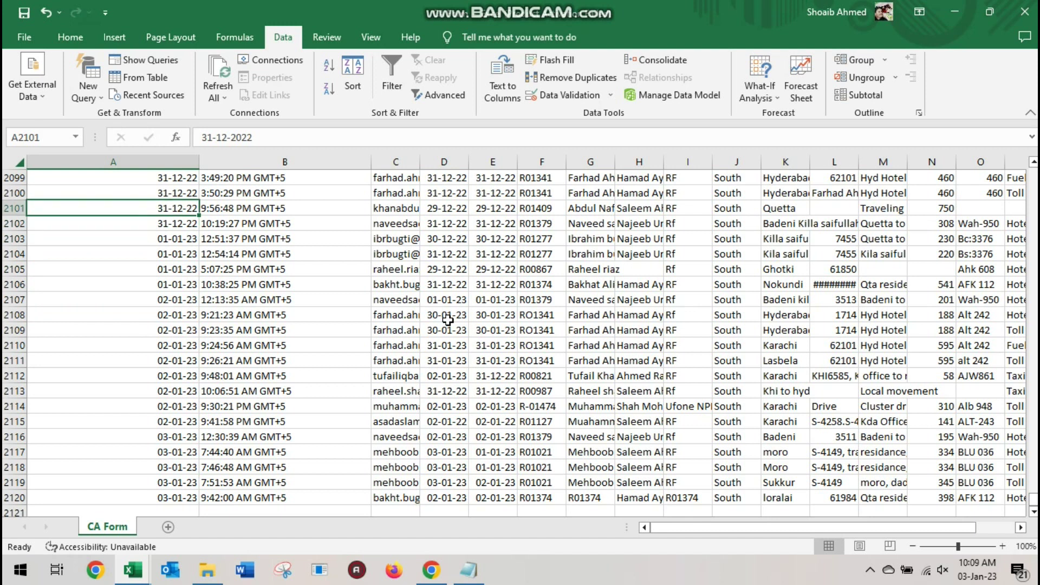
{"action": "key", "text": "Down"}
{"action": "key", "text": "Down"}
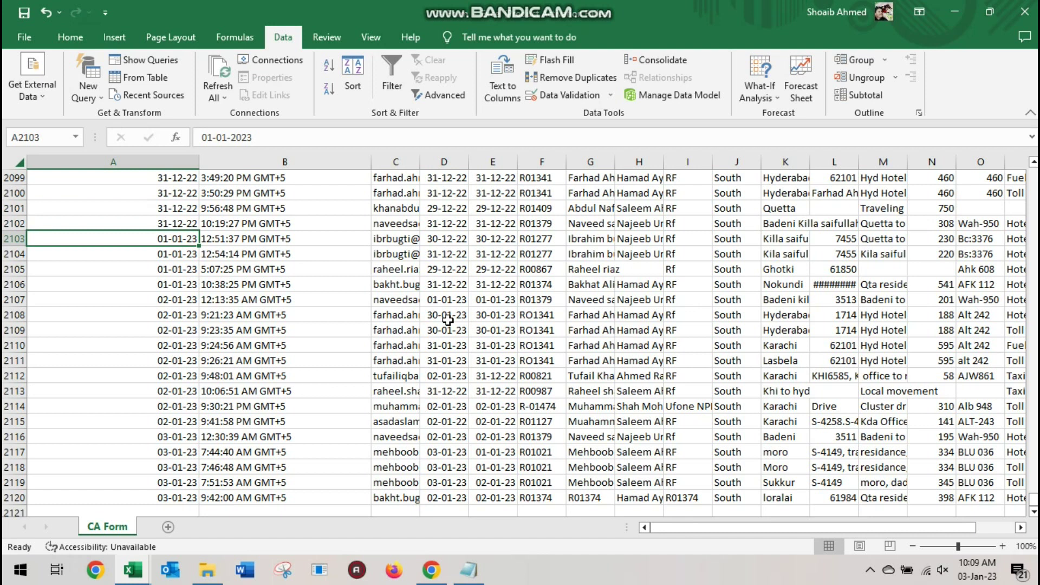
{"action": "key", "text": "alt+Tab"}
{"action": "key", "text": "Tab"}
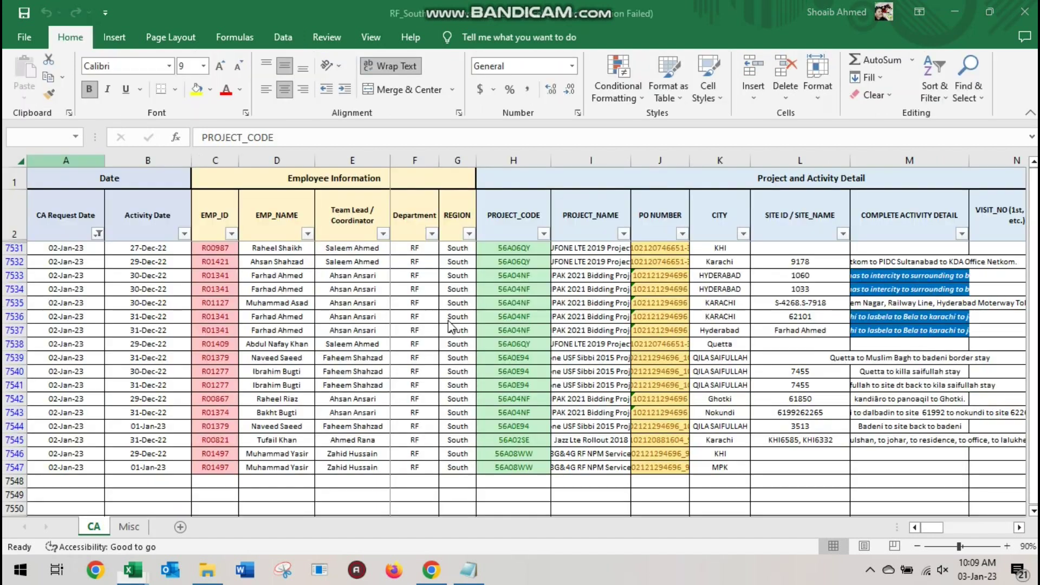
Select CA Form rows 2107–2120 across columns D to J
{"action": "key", "text": "Left"}
{"action": "key", "text": "Home"}
{"action": "key", "text": "Down"}
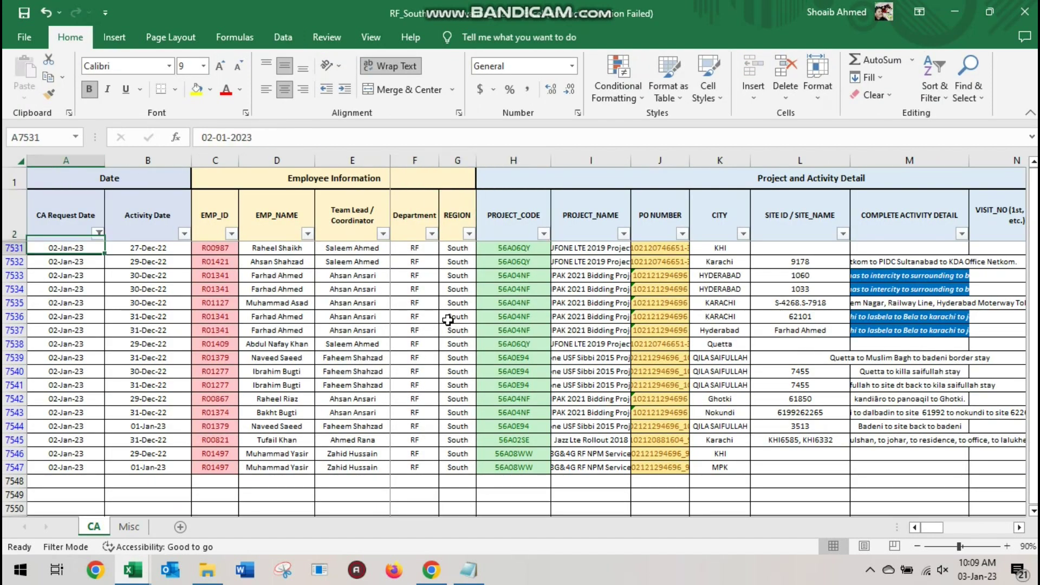
{"action": "key", "text": "alt+Tab"}
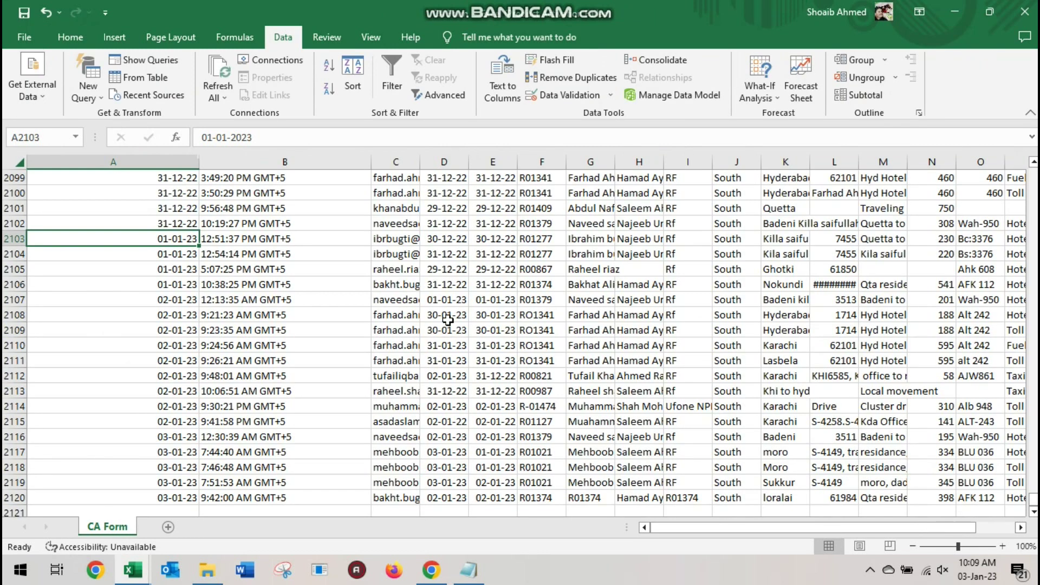
{"action": "key", "text": "Down"}
{"action": "key", "text": "Down"}
{"action": "key", "text": "Down"}
{"action": "key", "text": "Down"}
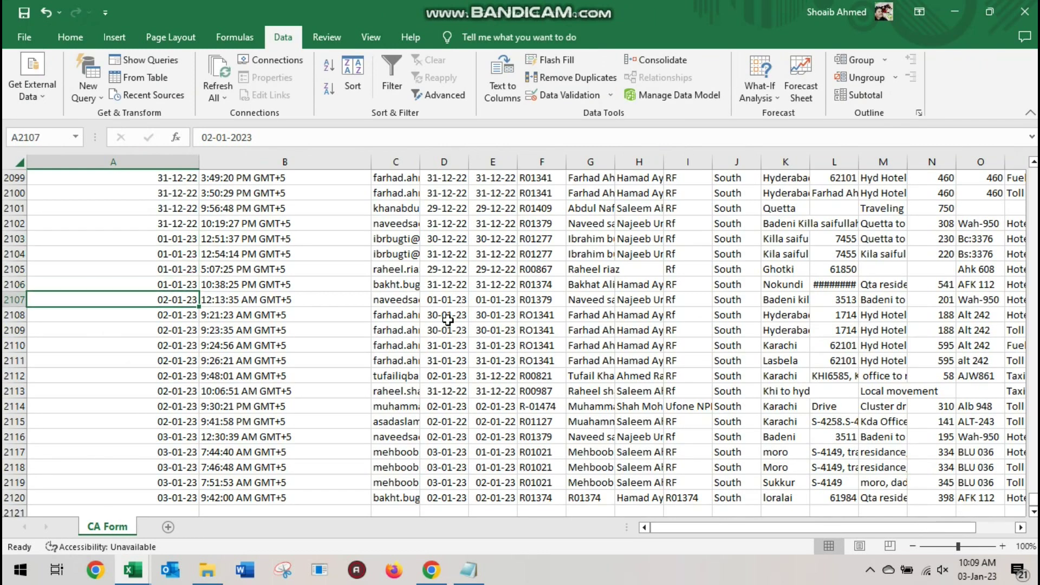
{"action": "key", "text": "Right"}
{"action": "key", "text": "Right"}
{"action": "key", "text": "Right"}
{"action": "key", "text": "shift+Right"}
{"action": "key", "text": "shift+Right"}
{"action": "key", "text": "shift+Right"}
{"action": "key", "text": "shift+Right"}
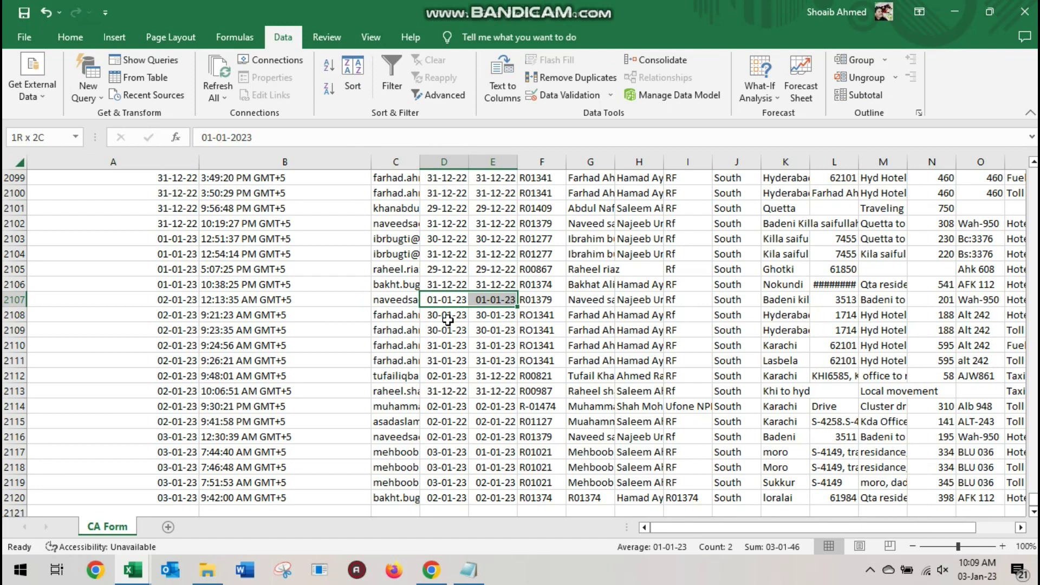
{"action": "key", "text": "shift+Right"}
{"action": "key", "text": "shift+Right"}
{"action": "key", "text": "ctrl+shift+Down"}
Copy those rows and paste them as values into RF_South's CA sheet at A7548
{"action": "key", "text": "ctrl+c"}
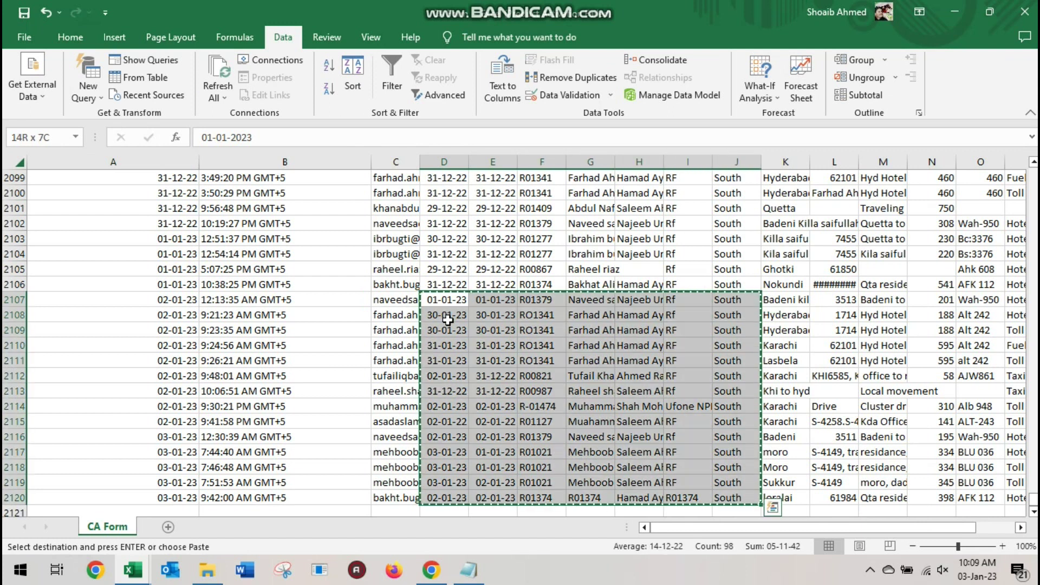
{"action": "key", "text": "alt+Tab"}
{"action": "key", "text": "ctrl+Down"}
{"action": "key", "text": "Down"}
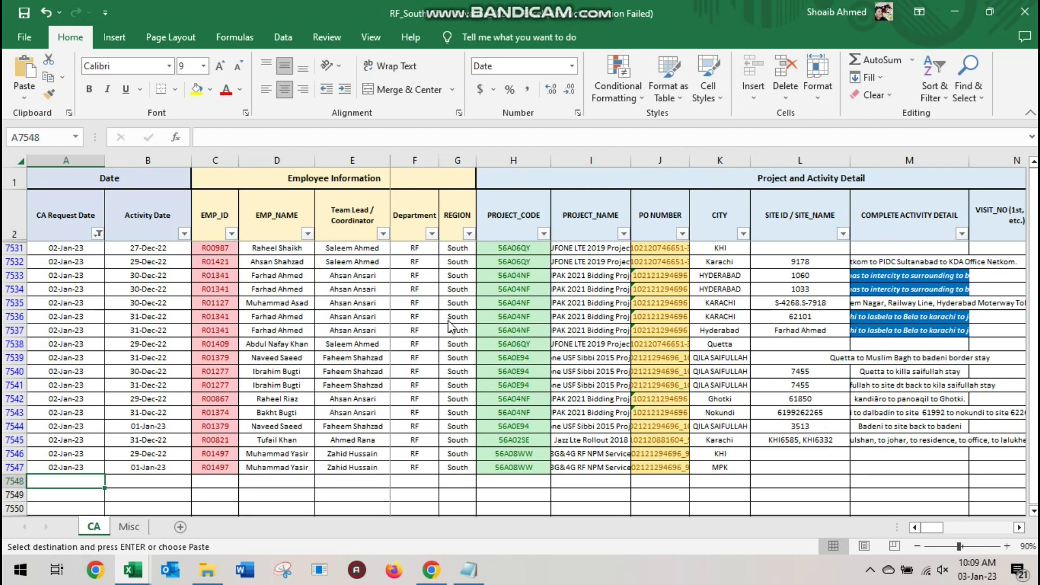
{"action": "key", "text": "ctrl+alt+v"}
{"action": "key", "text": "v"}
{"action": "key", "text": "Return"}
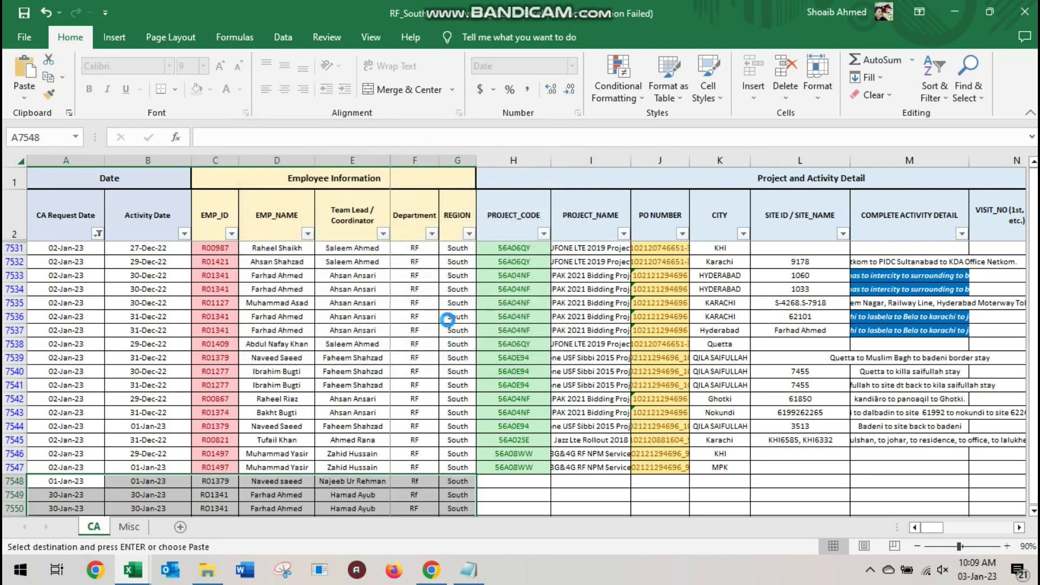
Set A7548 to 03-01-2023 and fill that 03-Jan-23 date down through A7561
{"action": "type", "text": "03-01-2023"}
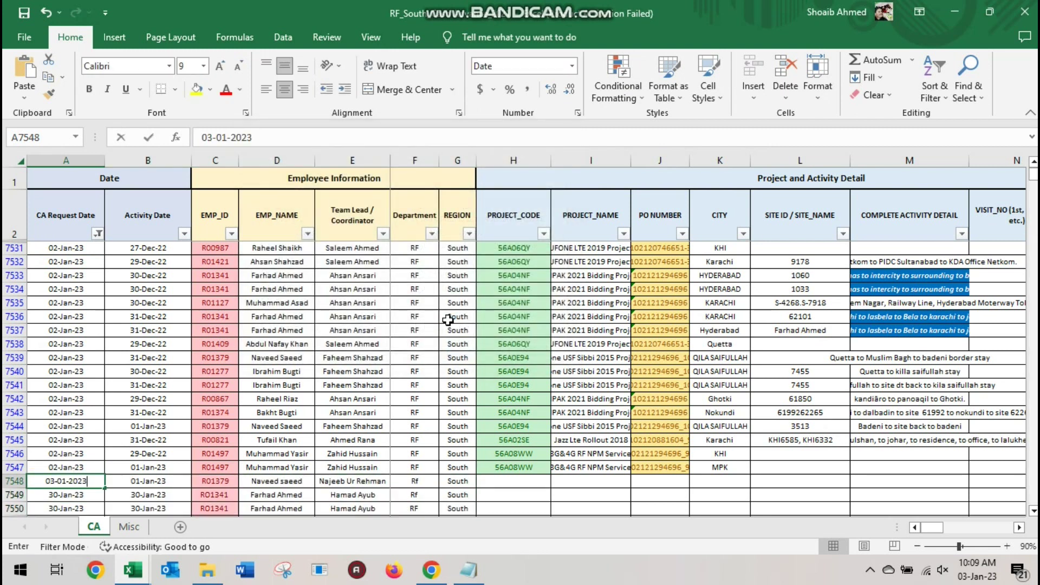
{"action": "key", "text": "Return"}
{"action": "key", "text": "alt+Tab"}
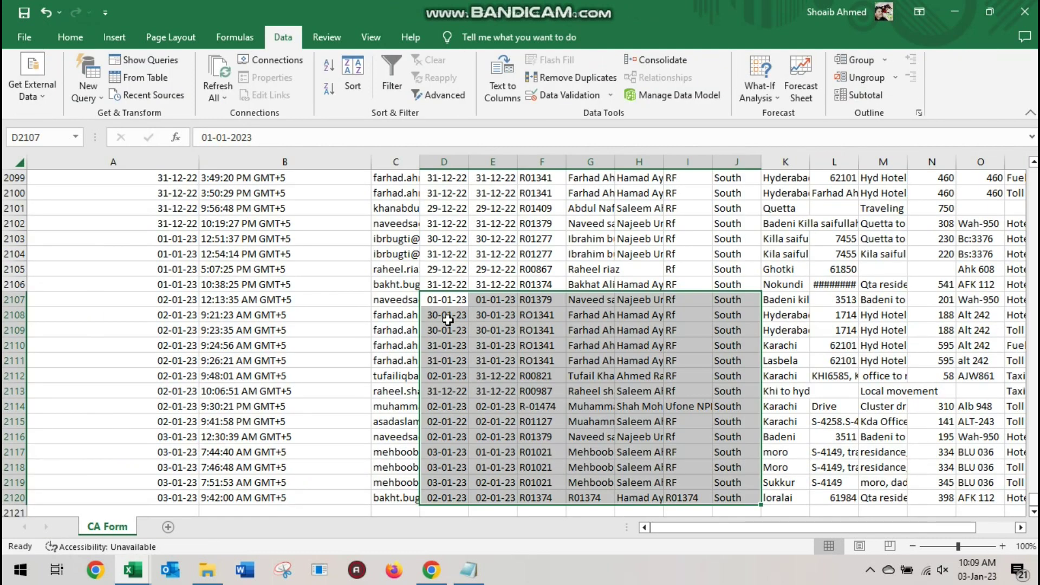
{"action": "key", "text": "alt+Tab"}
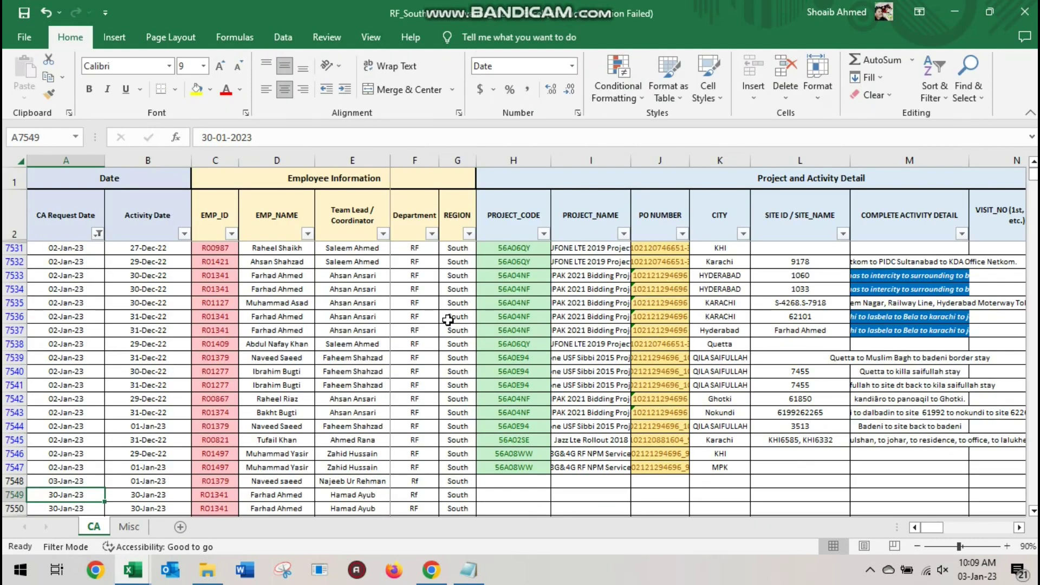
{"action": "key", "text": "Up"}
{"action": "key", "text": "ctrl+c"}
{"action": "key", "text": "Down"}
{"action": "key", "text": "ctrl+shift+Down"}
{"action": "key", "text": "ctrl+v"}
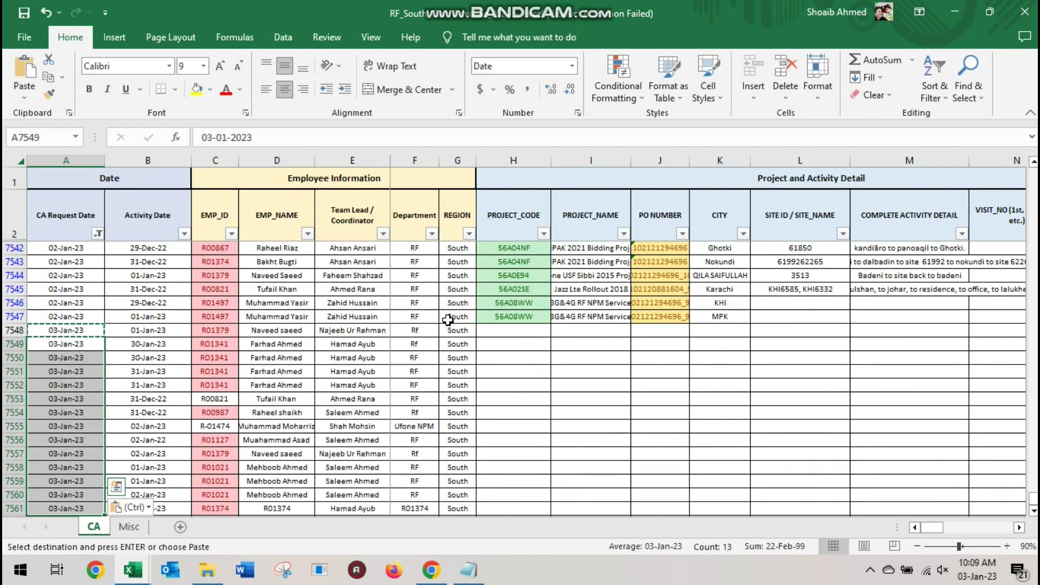
{"action": "key", "text": "Up"}
{"action": "key", "text": "Right"}
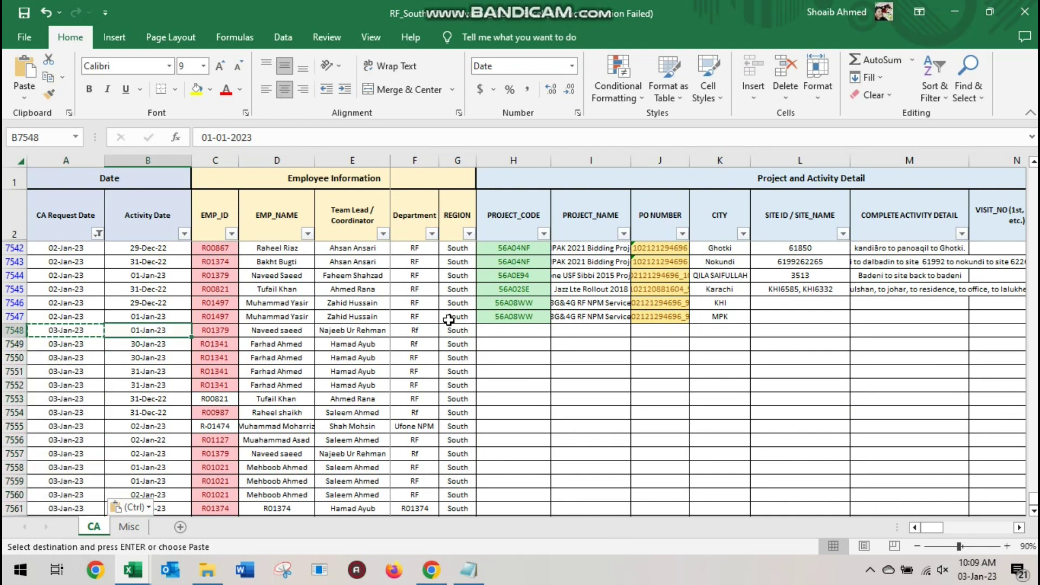
{"action": "key", "text": "Right"}
{"action": "key", "text": "Right"}
{"action": "key", "text": "Right"}
Paste CA Form's city, site and activity columns as values into rows 7548 onward
{"action": "key", "text": "Right"}
{"action": "key", "text": "Right"}
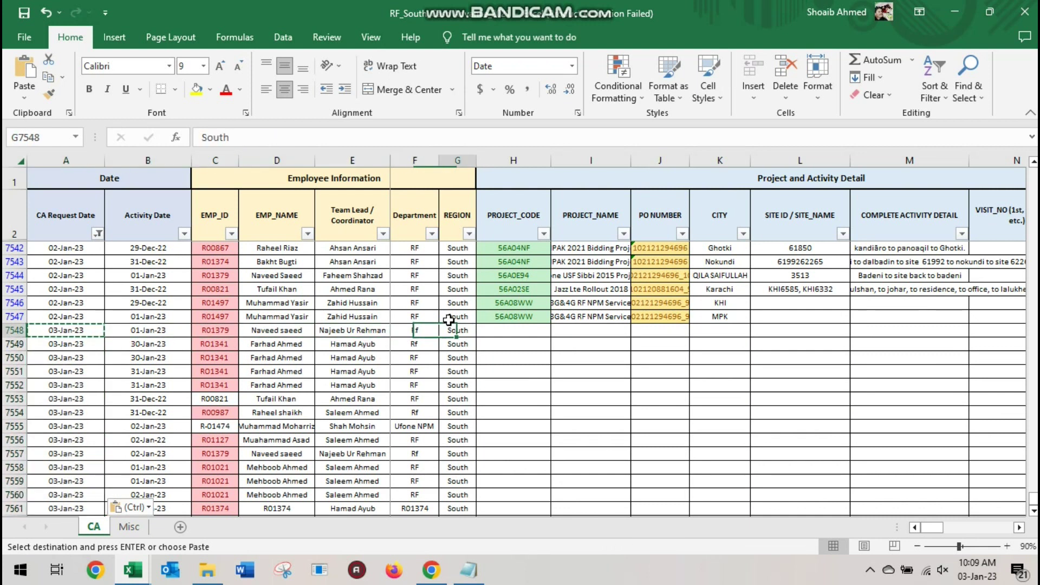
{"action": "key", "text": "alt+Tab"}
{"action": "key", "text": "Right"}
{"action": "key", "text": "Right"}
{"action": "key", "text": "Right"}
{"action": "key", "text": "Right"}
{"action": "key", "text": "Right"}
{"action": "key", "text": "Right"}
{"action": "key", "text": "Right"}
{"action": "key", "text": "shift+Right"}
{"action": "key", "text": "shift+Right"}
{"action": "key", "text": "ctrl+shift+Down"}
{"action": "key", "text": "ctrl+c"}
{"action": "key", "text": "alt+Tab"}
Paste the traveled KM, vehicle and expense data as values into the new rows
{"action": "key", "text": "Right"}
{"action": "key", "text": "Right"}
{"action": "key", "text": "Right"}
{"action": "key", "text": "Right"}
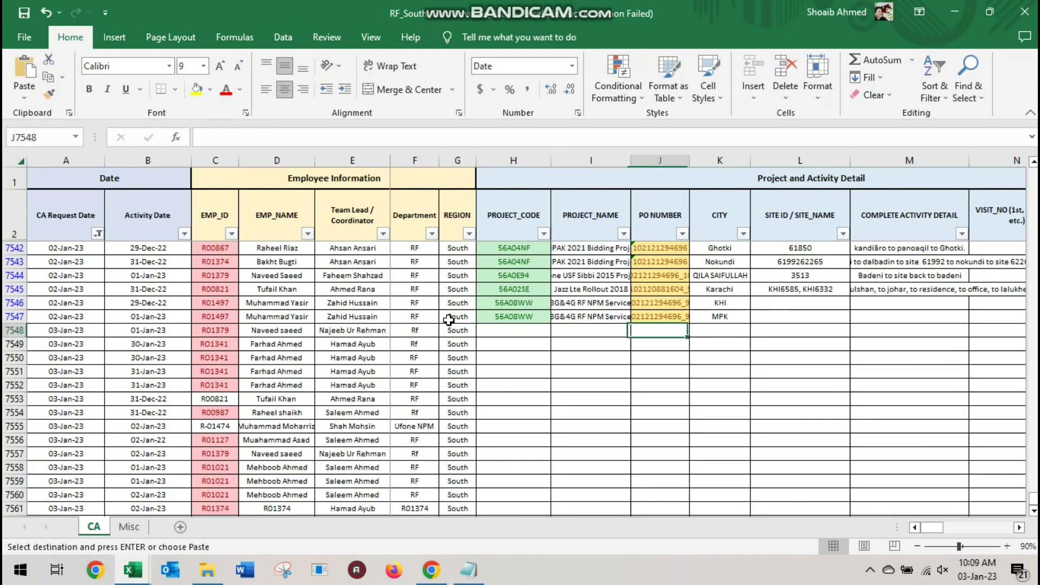
{"action": "key", "text": "ctrl+alt+v"}
{"action": "key", "text": "v"}
{"action": "key", "text": "Return"}
{"action": "key", "text": "Right"}
{"action": "key", "text": "Right"}
{"action": "key", "text": "Right"}
{"action": "key", "text": "Right"}
{"action": "key", "text": "Right"}
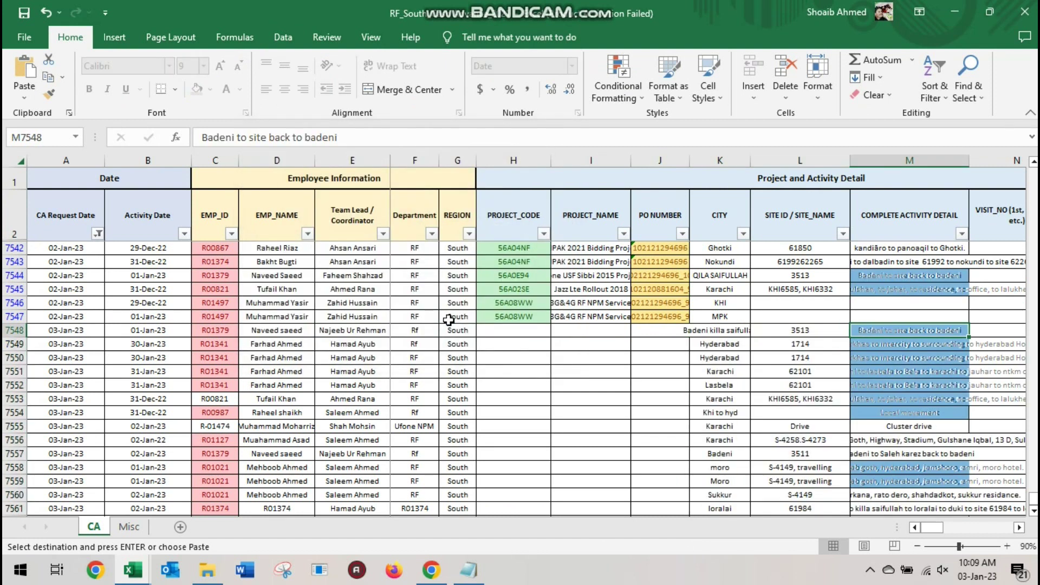
{"action": "key", "text": "alt+Tab"}
{"action": "key", "text": "Right"}
{"action": "key", "text": "Right"}
{"action": "key", "text": "Right"}
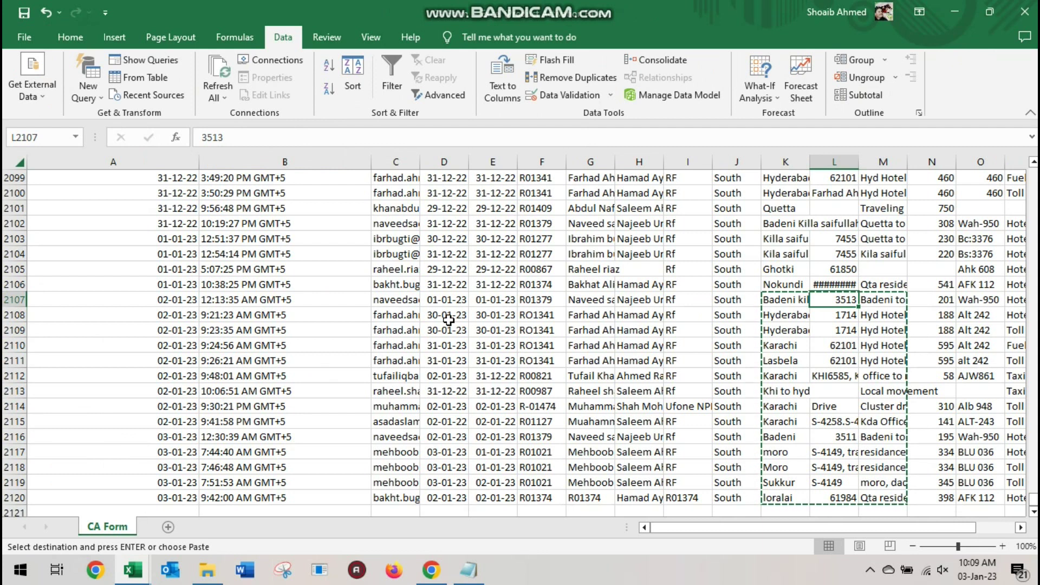
{"action": "key", "text": "shift+Right"}
{"action": "key", "text": "shift+Right"}
{"action": "key", "text": "shift+Down"}
{"action": "key", "text": "shift+Down"}
{"action": "key", "text": "shift+Down"}
{"action": "key", "text": "shift+Down"}
{"action": "key", "text": "shift+Down"}
{"action": "key", "text": "shift+Down"}
{"action": "key", "text": "shift+Down"}
{"action": "key", "text": "shift+Down"}
{"action": "key", "text": "shift+Down"}
{"action": "key", "text": "shift+Down"}
{"action": "key", "text": "shift+Down"}
{"action": "key", "text": "shift+Down"}
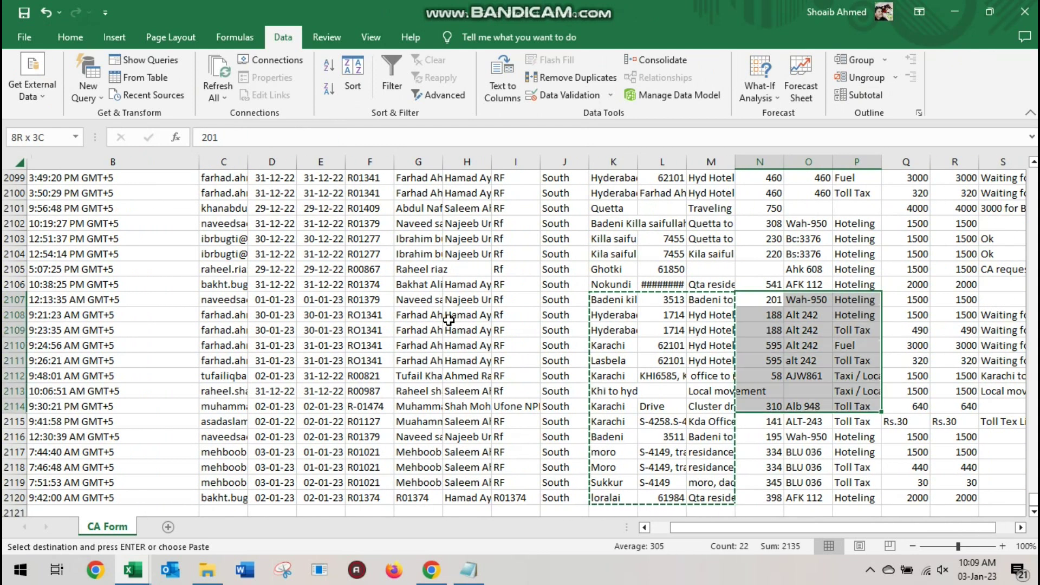
{"action": "key", "text": "ctrl+c"}
{"action": "key", "text": "alt+Tab"}
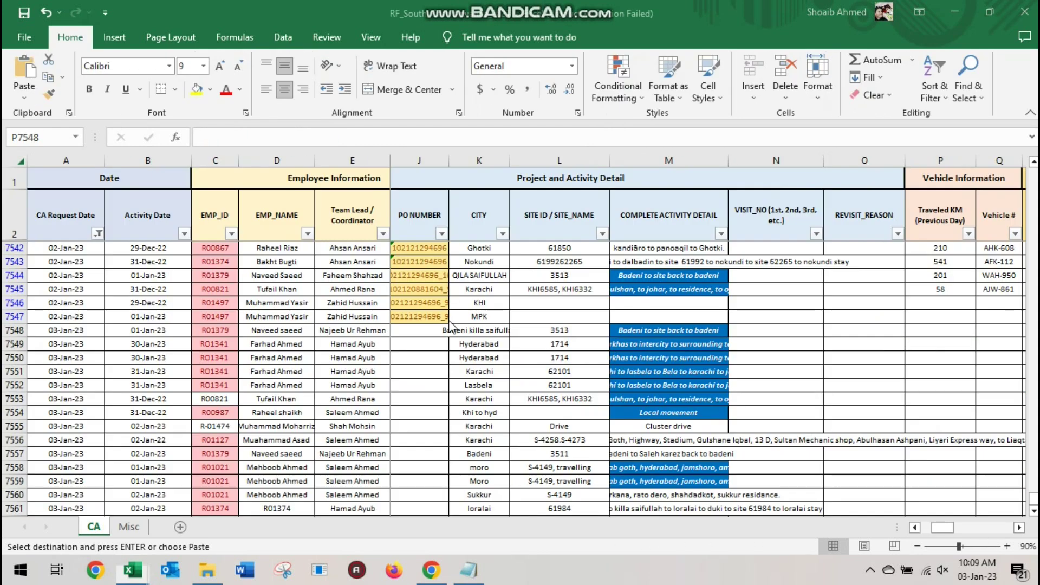
{"action": "key", "text": "ctrl+alt+v"}
{"action": "key", "text": "v"}
{"action": "key", "text": "Return"}
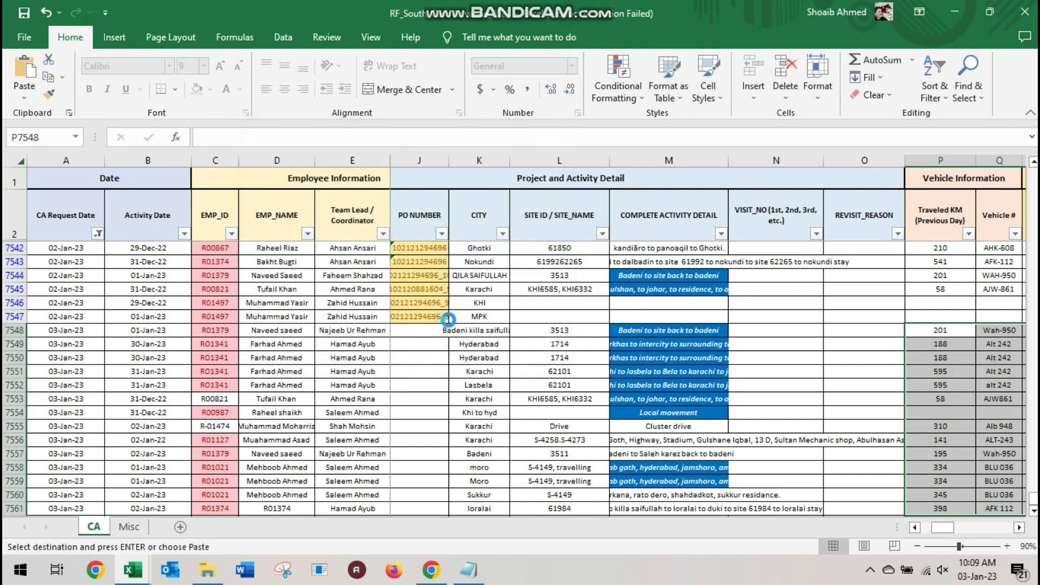
Paste the CA requested amounts and remarks as values into the new rows
{"action": "key", "text": "Right"}
{"action": "key", "text": "Right"}
{"action": "key", "text": "Right"}
{"action": "key", "text": "Right"}
{"action": "key", "text": "Right"}
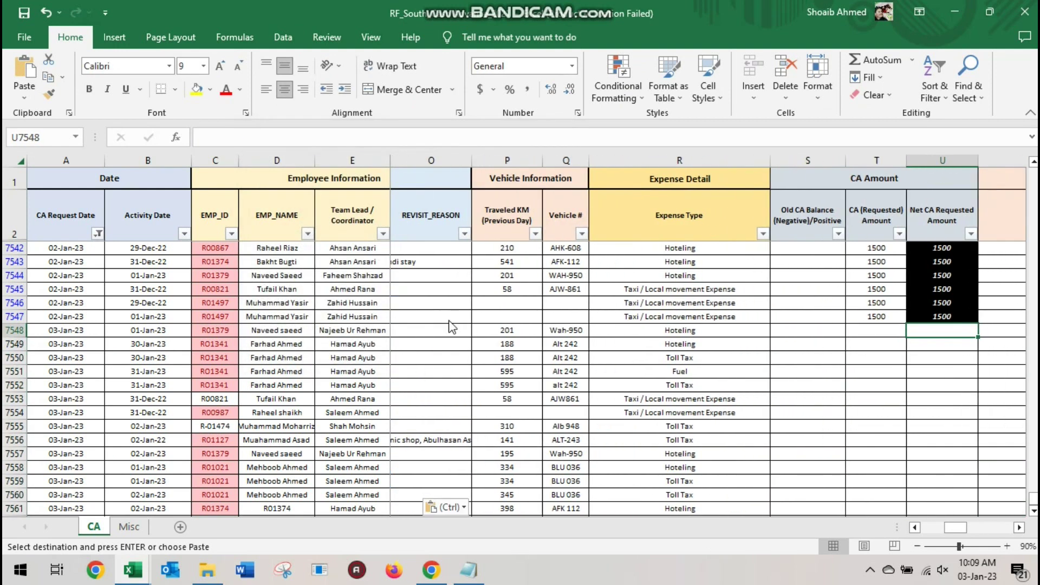
{"action": "key", "text": "alt+Tab"}
{"action": "key", "text": "Right"}
{"action": "key", "text": "Right"}
{"action": "key", "text": "shift+Right"}
{"action": "key", "text": "shift+Right"}
{"action": "key", "text": "shift+Down"}
{"action": "key", "text": "shift+Down"}
{"action": "key", "text": "shift+Down"}
{"action": "key", "text": "shift+Down"}
{"action": "key", "text": "shift+Down"}
{"action": "key", "text": "shift+Down"}
{"action": "key", "text": "shift+Down"}
{"action": "key", "text": "shift+Down"}
{"action": "key", "text": "shift+Down"}
{"action": "key", "text": "shift+Down"}
{"action": "key", "text": "shift+Down"}
{"action": "key", "text": "shift+Down"}
{"action": "key", "text": "shift+Down"}
{"action": "key", "text": "ctrl+c"}
{"action": "key", "text": "alt+Tab"}
{"action": "key", "text": "Left"}
{"action": "key", "text": "ctrl+alt+v"}
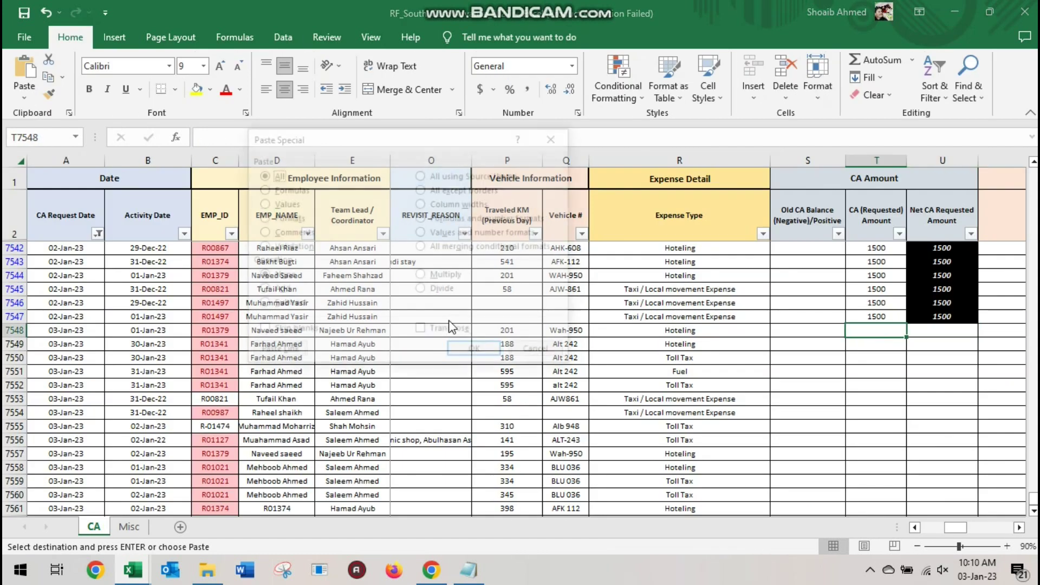
{"action": "key", "text": "v"}
{"action": "key", "text": "Return"}
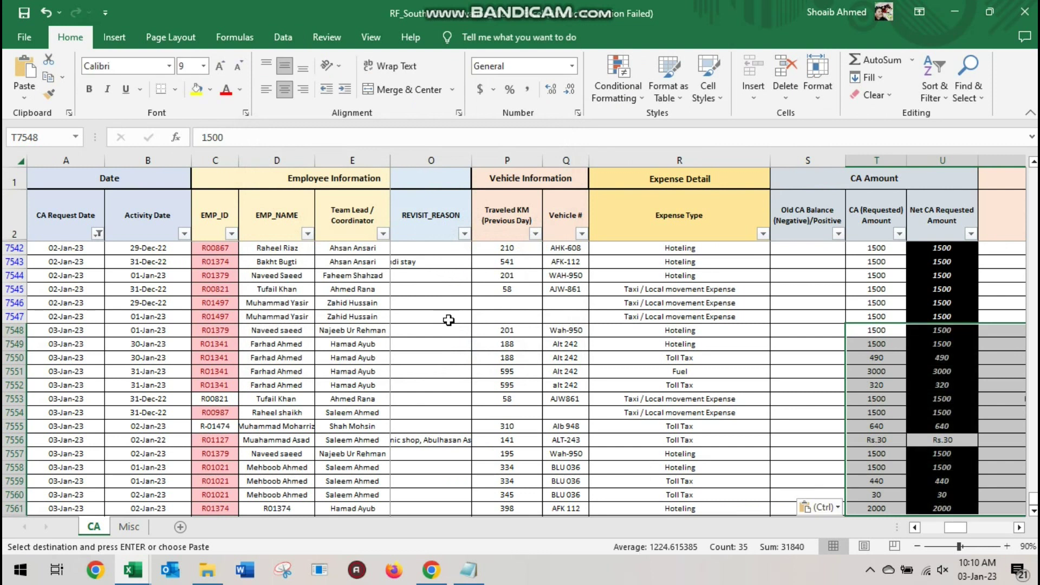
Note in Notepad: 'this is how i make cash request for my team mates'
{"action": "key", "text": "alt+Tab"}
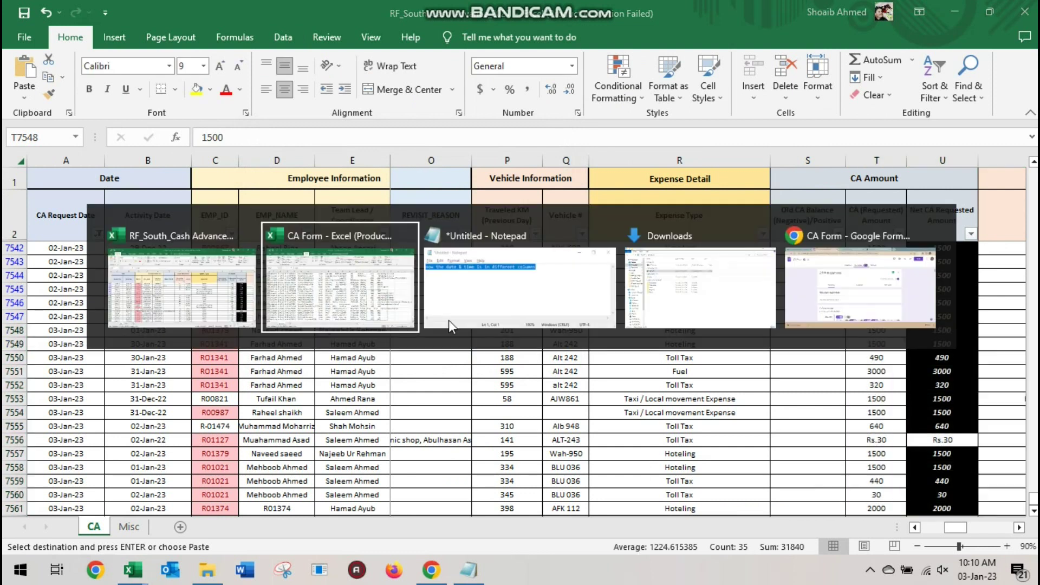
{"action": "key", "text": "alt+Tab"}
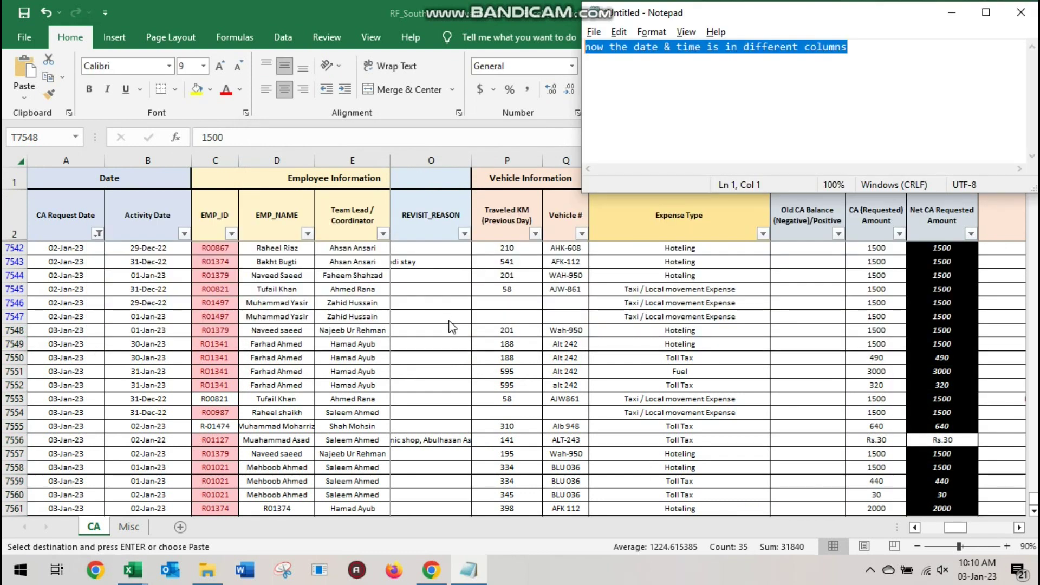
{"action": "type", "text": "this"}
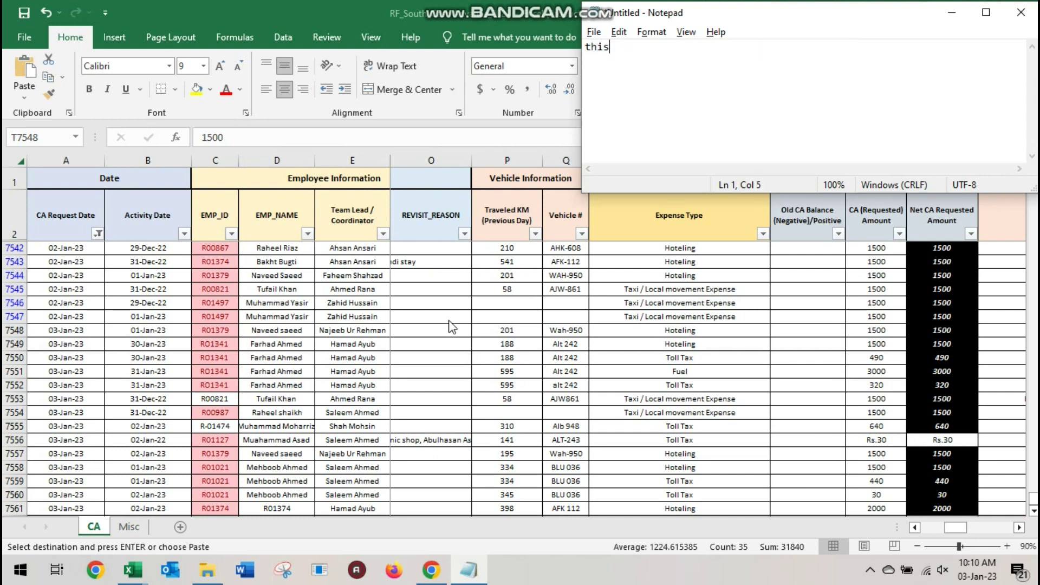
{"action": "type", "text": " is how i make cash reque"}
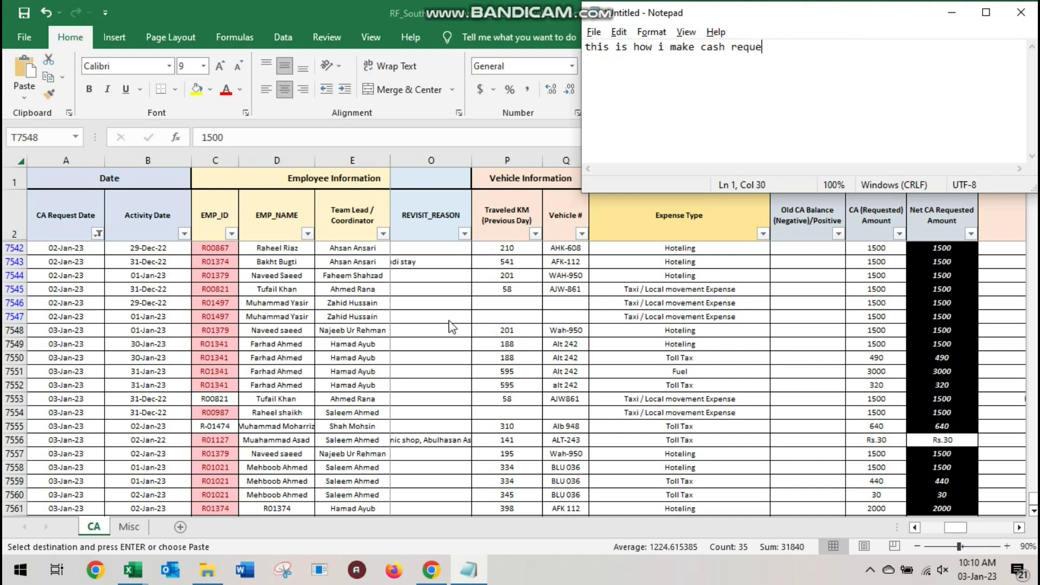
{"action": "type", "text": "st for my team m"}
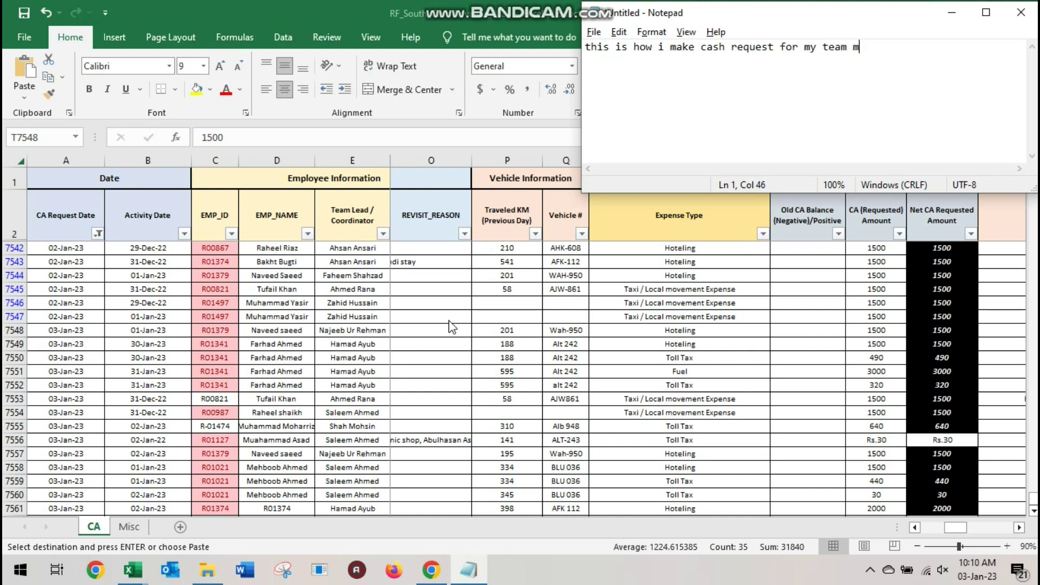
{"action": "type", "text": "ates"}
Replace the note with 'now i will format with the pattern'
{"action": "key", "text": "ctrl+a"}
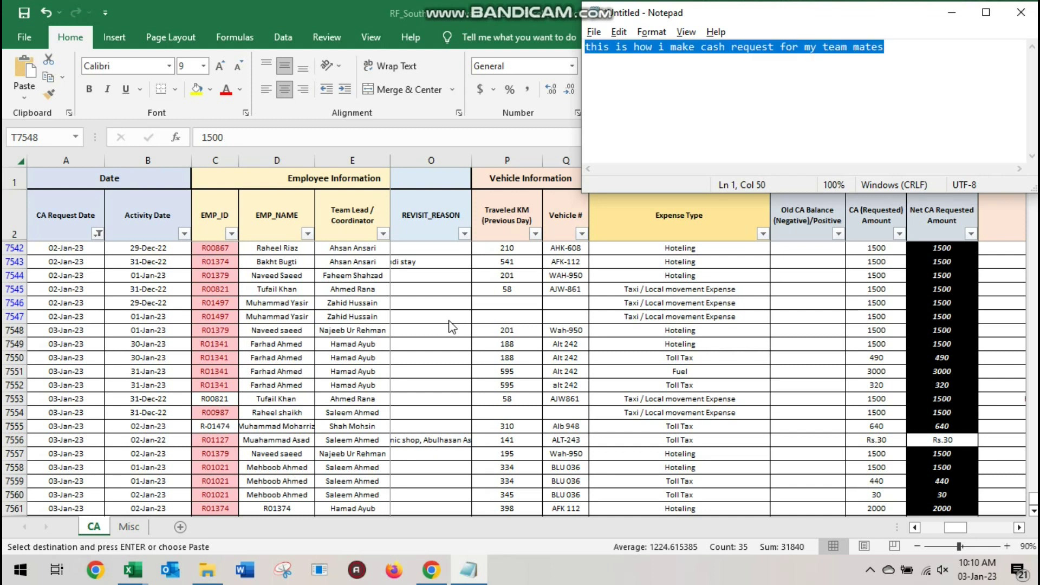
{"action": "type", "text": "now i will format"}
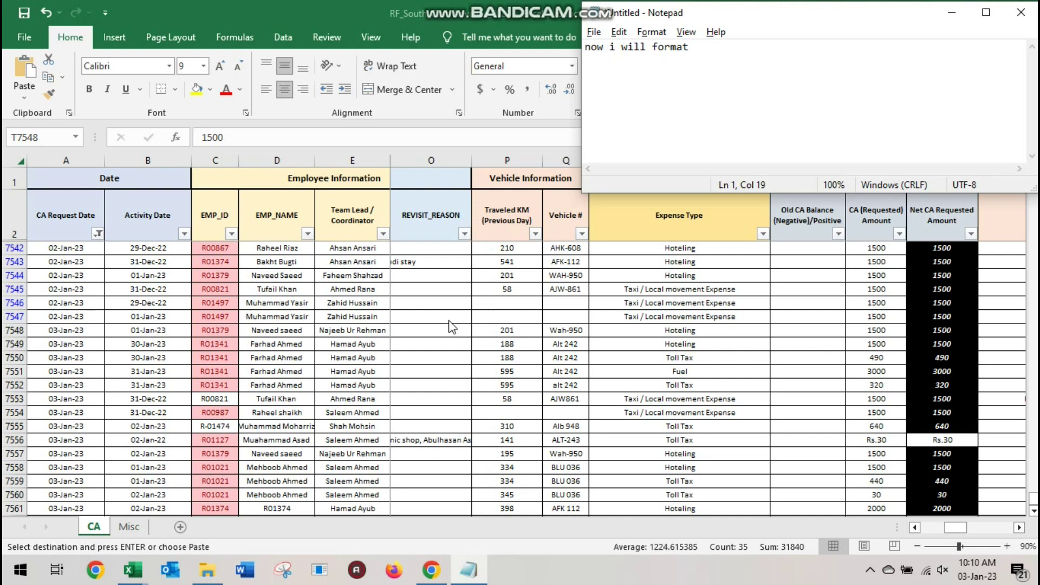
{"action": "type", "text": " with"}
{"action": "type", "text": "the pattern."}
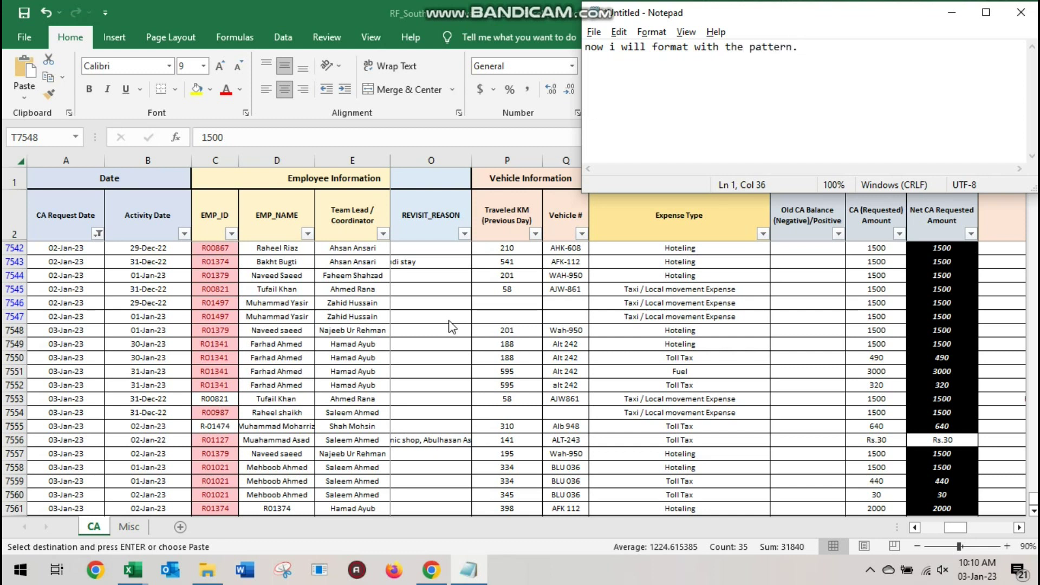
Copy the Identifier formula from W7547 down into rows 7548–7561
{"action": "key", "text": "alt+Tab"}
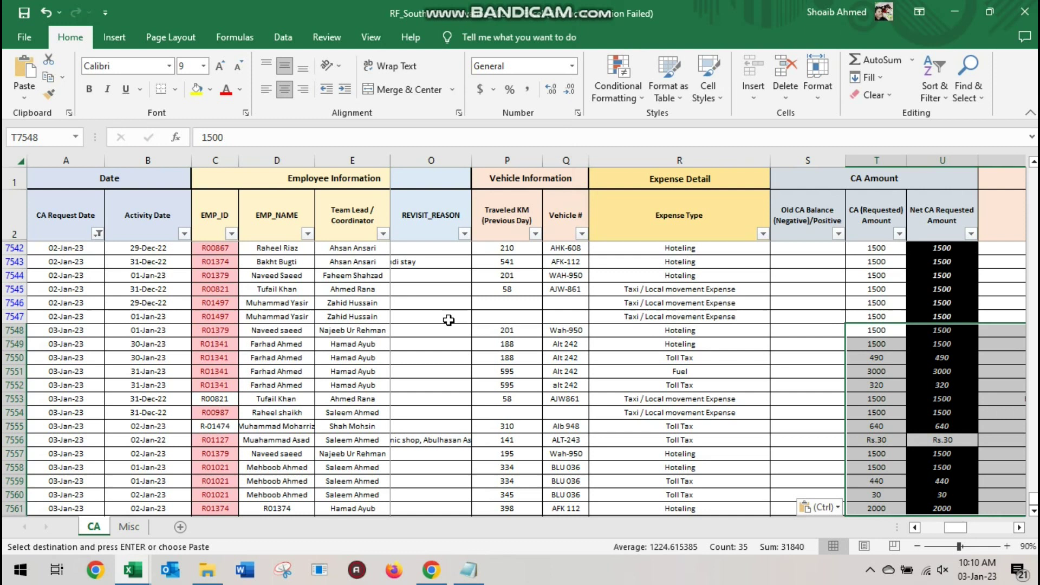
{"action": "key", "text": "Right"}
{"action": "key", "text": "Right"}
{"action": "key", "text": "Right"}
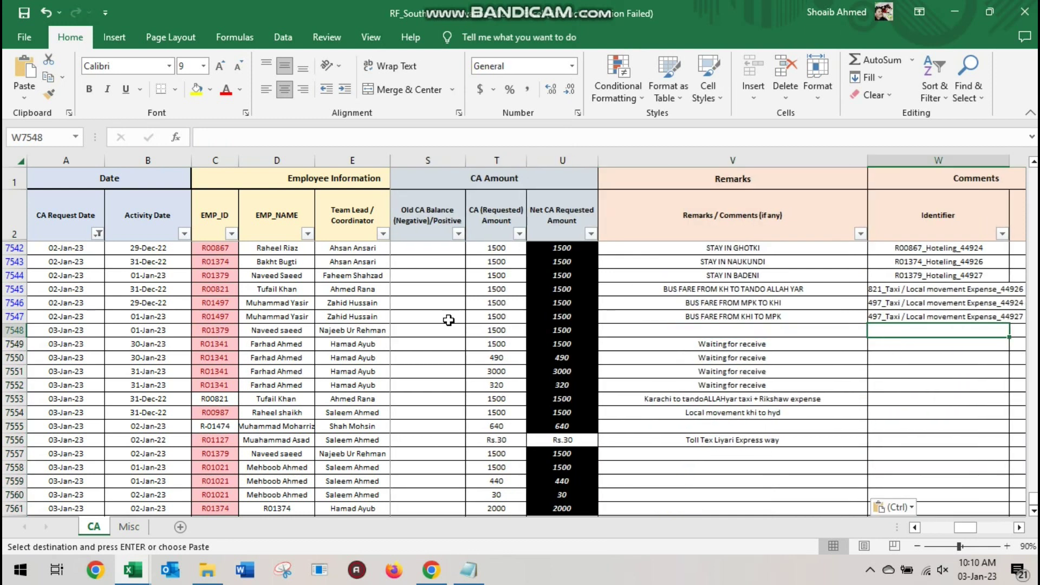
{"action": "key", "text": "Up"}
{"action": "key", "text": "ctrl+c"}
{"action": "key", "text": "shift+Down"}
{"action": "key", "text": "shift+Down"}
{"action": "key", "text": "shift+Down"}
{"action": "key", "text": "shift+Down"}
{"action": "key", "text": "shift+Down"}
{"action": "key", "text": "shift+Down"}
{"action": "key", "text": "shift+Down"}
{"action": "key", "text": "shift+Down"}
{"action": "key", "text": "shift+Down"}
{"action": "key", "text": "shift+Down"}
{"action": "key", "text": "shift+Down"}
{"action": "key", "text": "shift+Down"}
{"action": "key", "text": "shift+Down"}
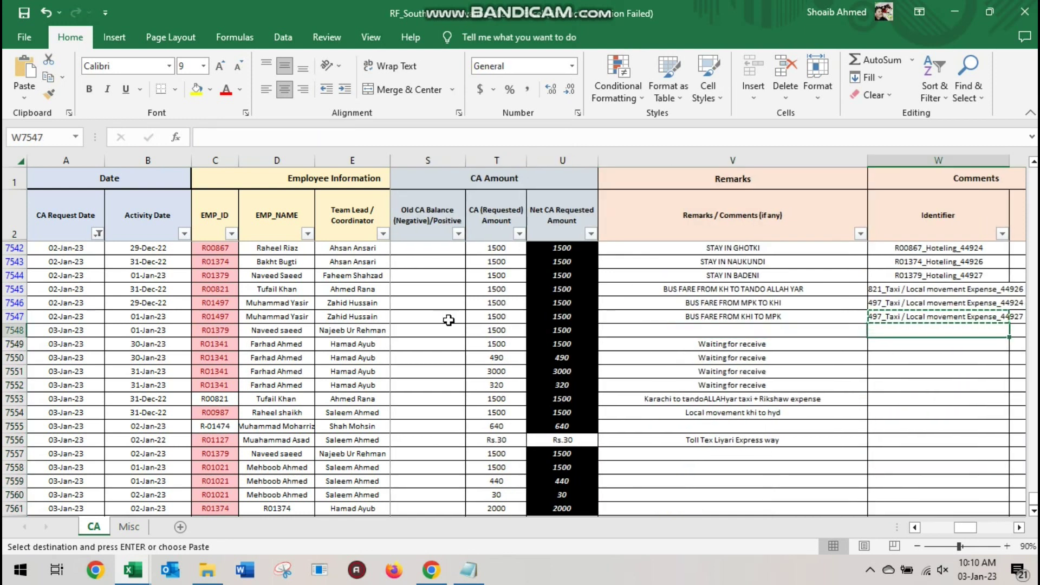
{"action": "key", "text": "Return"}
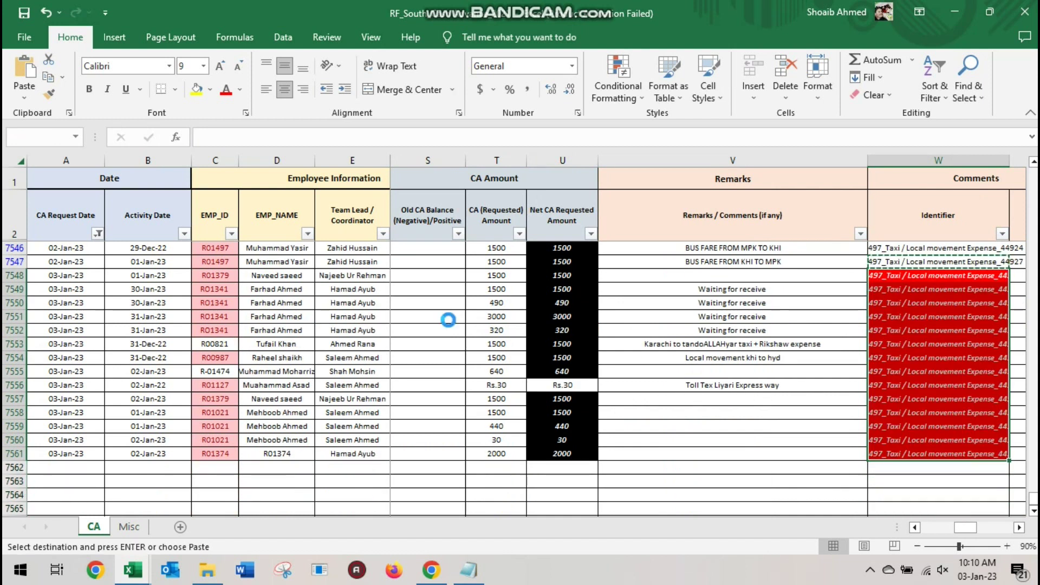
Replace the Rs.30 amounts in T7556 and U7556 with 30
{"action": "key", "text": "Left"}
{"action": "key", "text": "Left"}
{"action": "key", "text": "Left"}
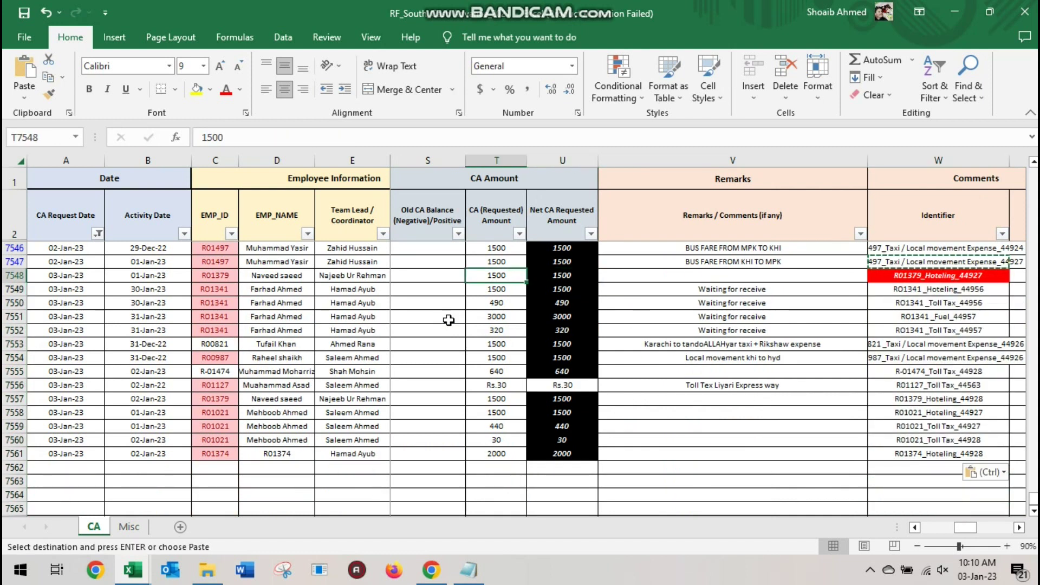
{"action": "key", "text": "Down"}
{"action": "key", "text": "Down"}
{"action": "key", "text": "Down"}
{"action": "key", "text": "Down"}
{"action": "key", "text": "Down"}
{"action": "key", "text": "Down"}
{"action": "key", "text": "Down"}
{"action": "key", "text": "Down"}
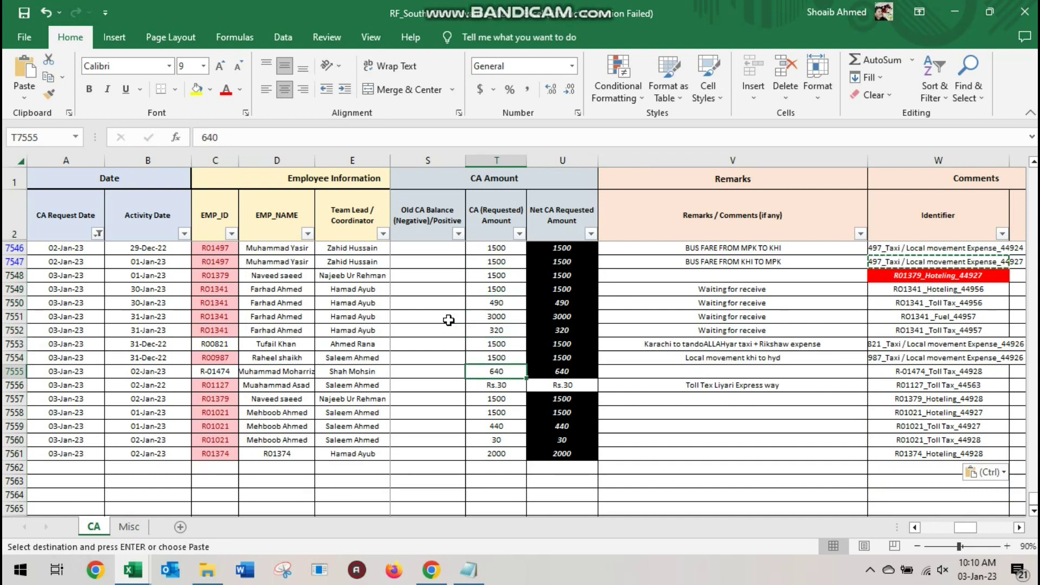
{"action": "key", "text": "F2"}
{"action": "type", "text": "30"}
{"action": "key", "text": "Tab"}
{"action": "type", "text": "30"}
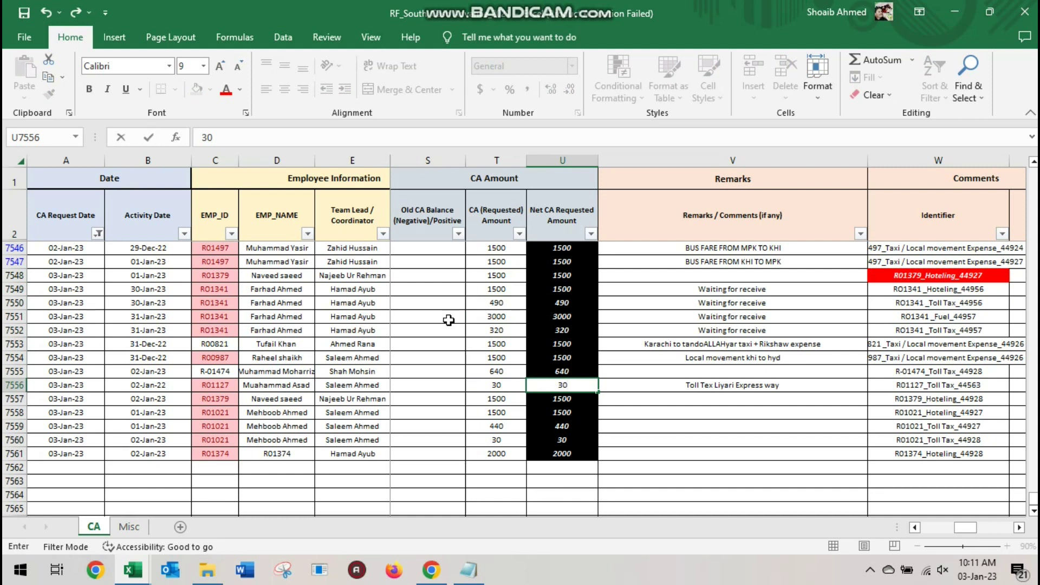
{"action": "key", "text": "Left"}
{"action": "key", "text": "Right"}
{"action": "key", "text": "Up"}
Navigate up and left to the Vehicle # entries near Q7550
{"action": "key", "text": "Up"}
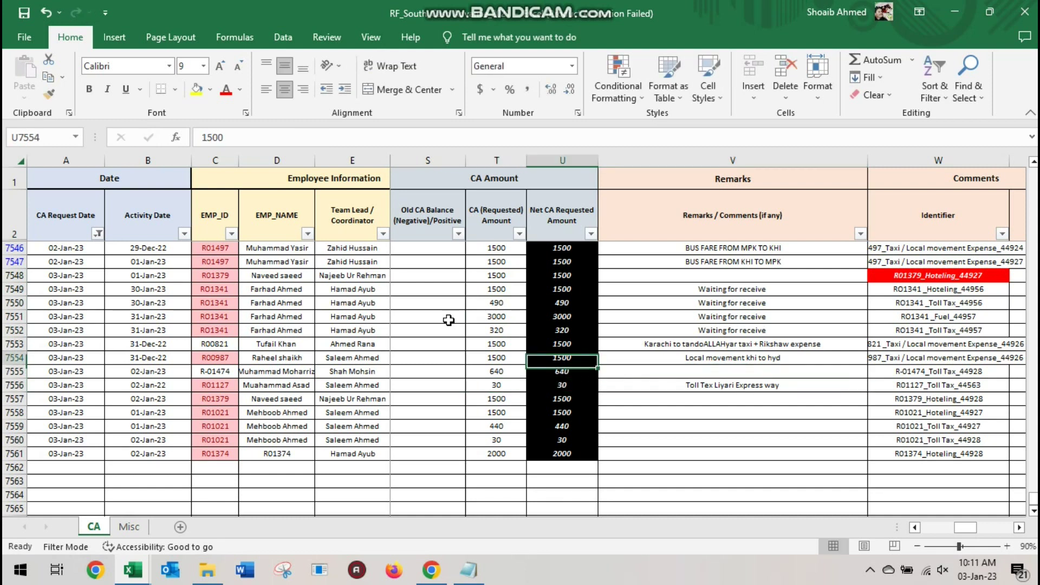
{"action": "key", "text": "Left"}
{"action": "key", "text": "Left"}
{"action": "key", "text": "Up"}
{"action": "key", "text": "Up"}
{"action": "key", "text": "Left"}
{"action": "key", "text": "Left"}
{"action": "key", "text": "Up"}
{"action": "key", "text": "Up"}
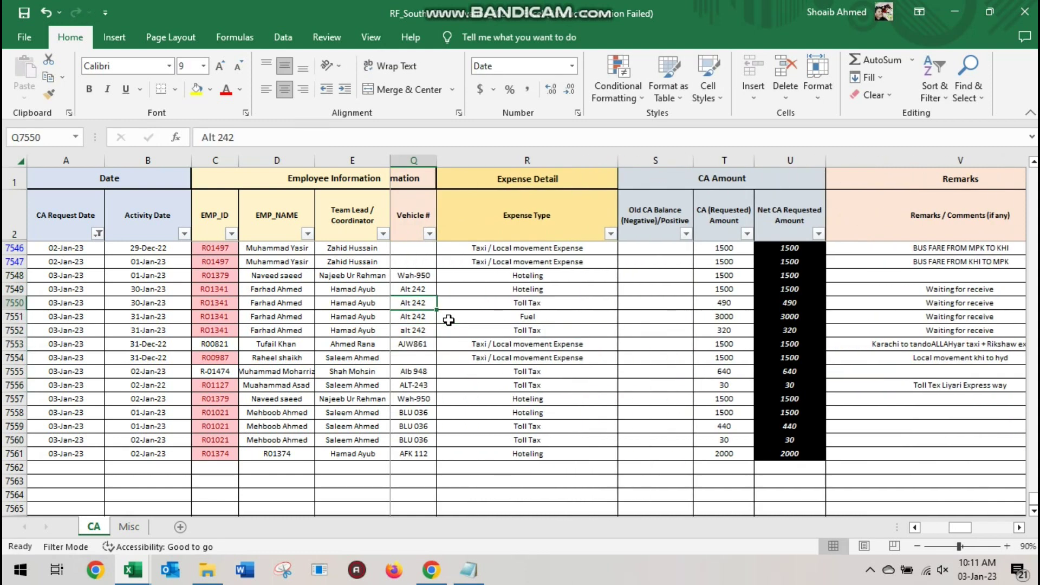
{"action": "key", "text": "Left"}
Enter ALT-242 in Q7549 and paste it into Q7550 through Q7552
{"action": "key", "text": "Right"}
{"action": "key", "text": "Up"}
{"action": "type", "text": "ALT-2"}
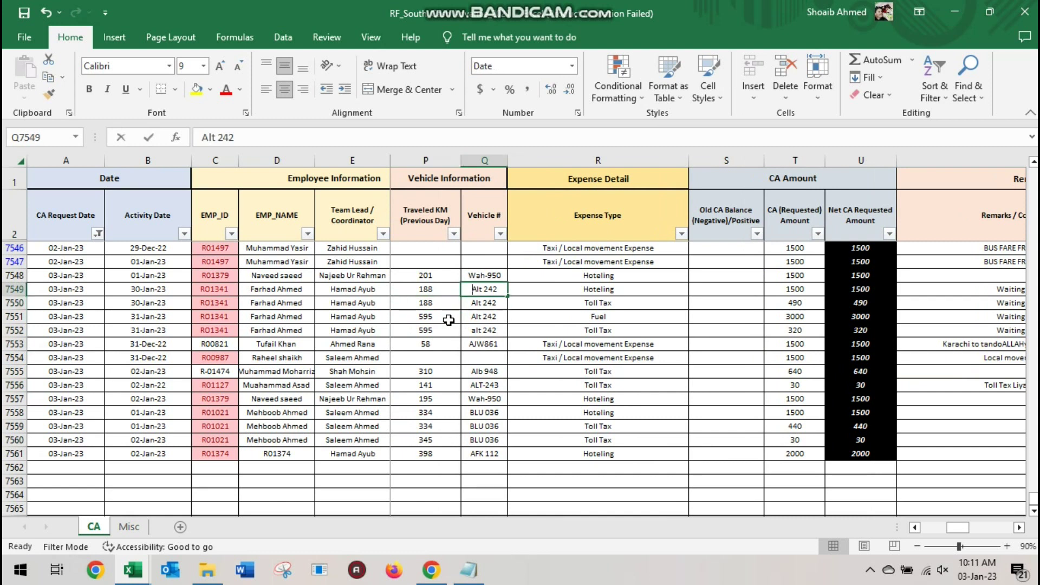
{"action": "type", "text": "42"}
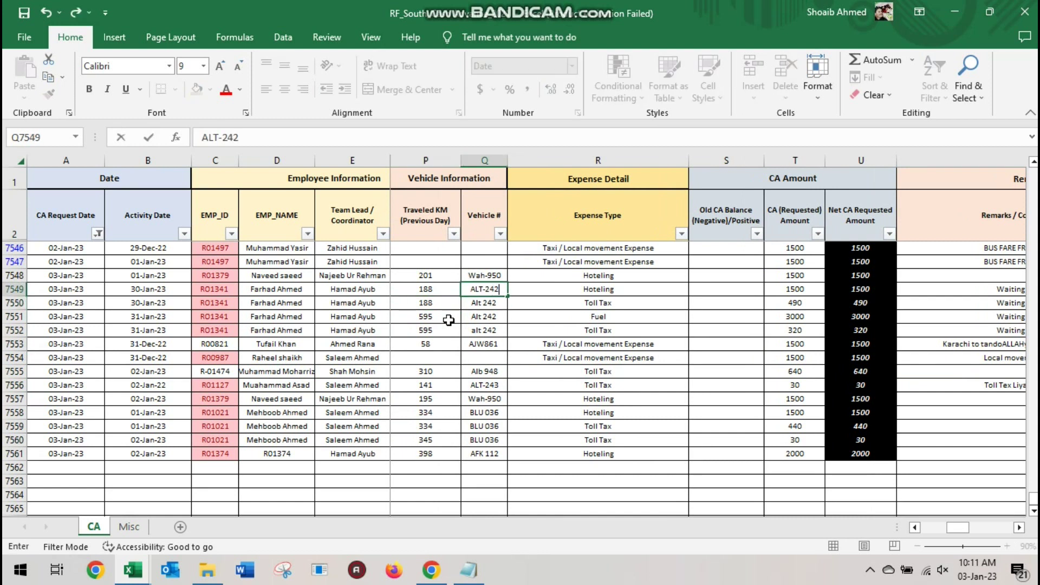
{"action": "key", "text": "ctrl+Return"}
{"action": "key", "text": "ctrl+c"}
{"action": "key", "text": "Down"}
{"action": "key", "text": "ctrl+v"}
{"action": "key", "text": "Down"}
{"action": "key", "text": "ctrl+v"}
{"action": "key", "text": "Down"}
{"action": "key", "text": "ctrl+v"}
{"action": "key", "text": "Down"}
{"action": "key", "text": "Escape"}
{"action": "type", "text": "AJW"}
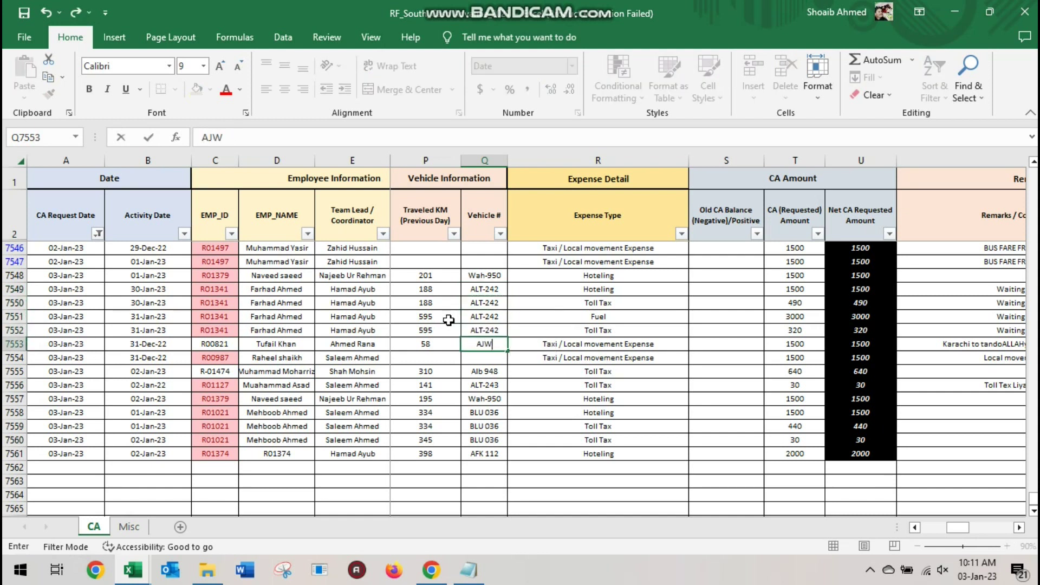
{"action": "type", "text": "-861"}
{"action": "key", "text": "Return"}
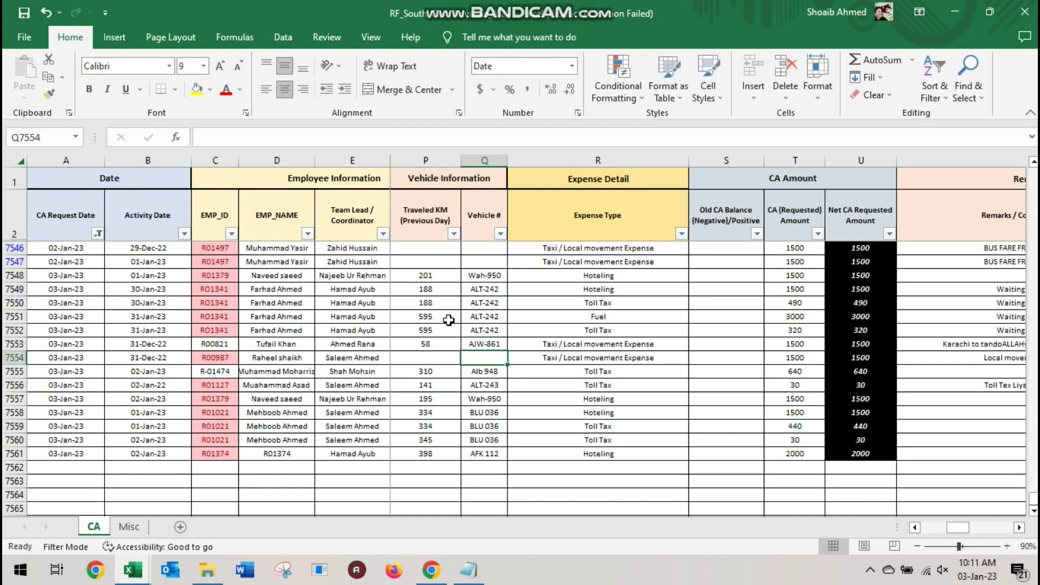
{"action": "key", "text": "Down"}
{"action": "type", "text": "ALB"}
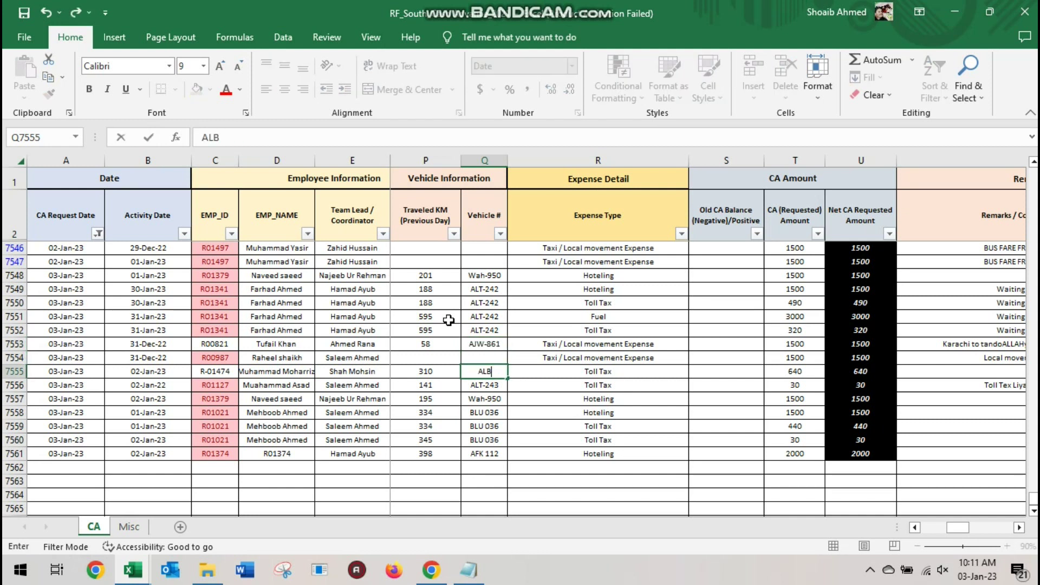
{"action": "type", "text": "-948"}
{"action": "key", "text": "Down"}
{"action": "key", "text": "Down"}
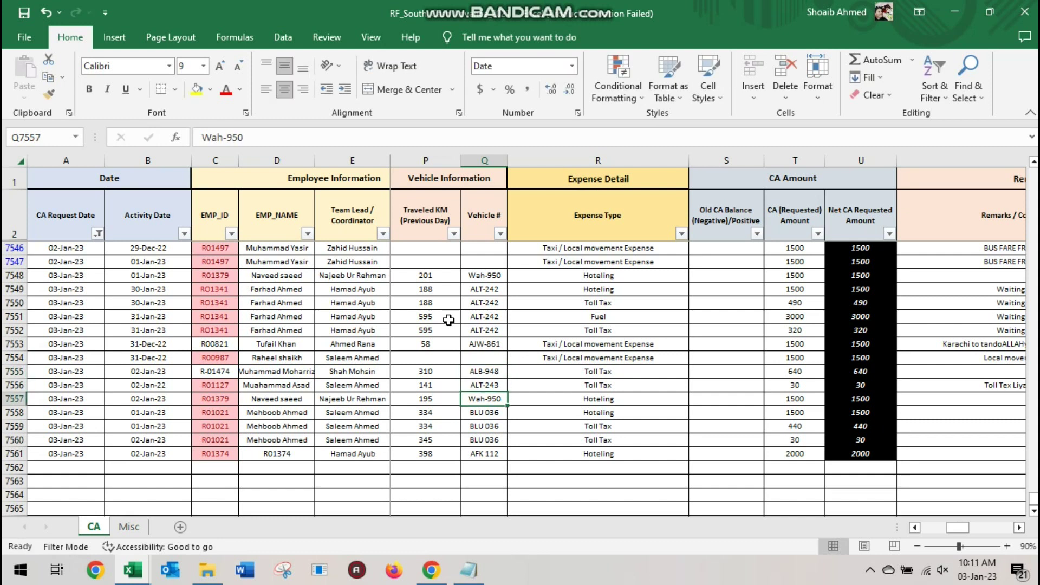
{"action": "type", "text": "WAA"}
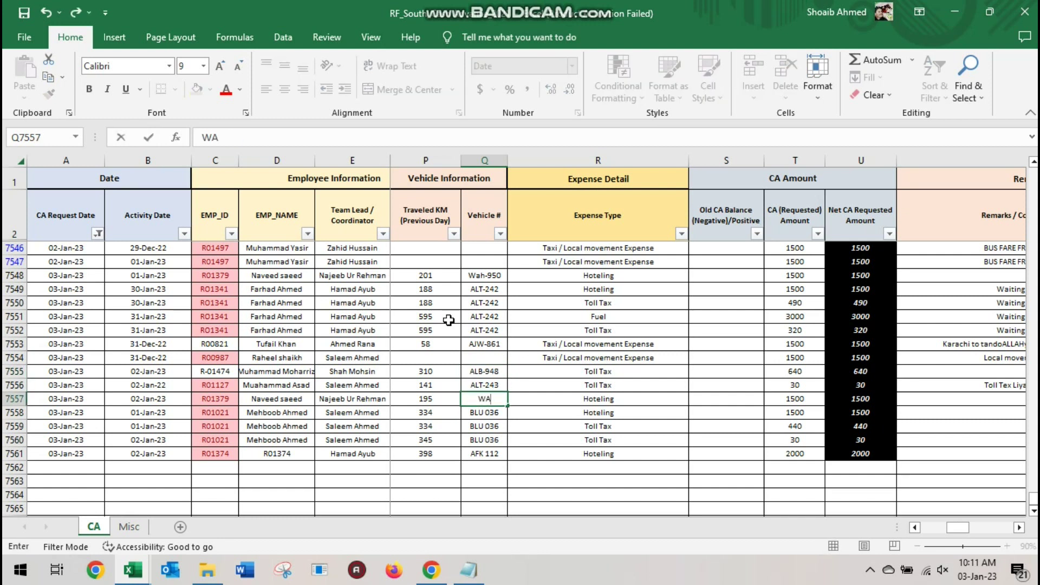
{"action": "key", "text": "BackSpace"}
{"action": "type", "text": "H-9"}
{"action": "key", "text": "Return"}
Enter BLU-036 in Q7558 and paste it into Q7559 and Q7560
{"action": "type", "text": "BLUE"}
{"action": "type", "text": "-"}
{"action": "key", "text": "BackSpace"}
{"action": "key", "text": "BackSpace"}
{"action": "type", "text": "-"}
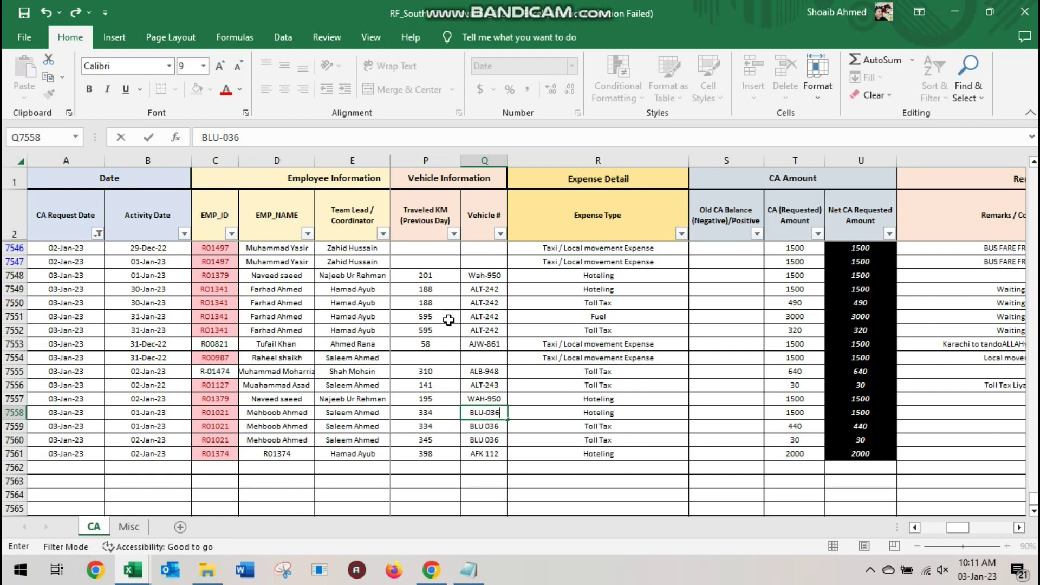
{"action": "key", "text": "ctrl+Return"}
{"action": "key", "text": "ctrl+c"}
{"action": "key", "text": "Down"}
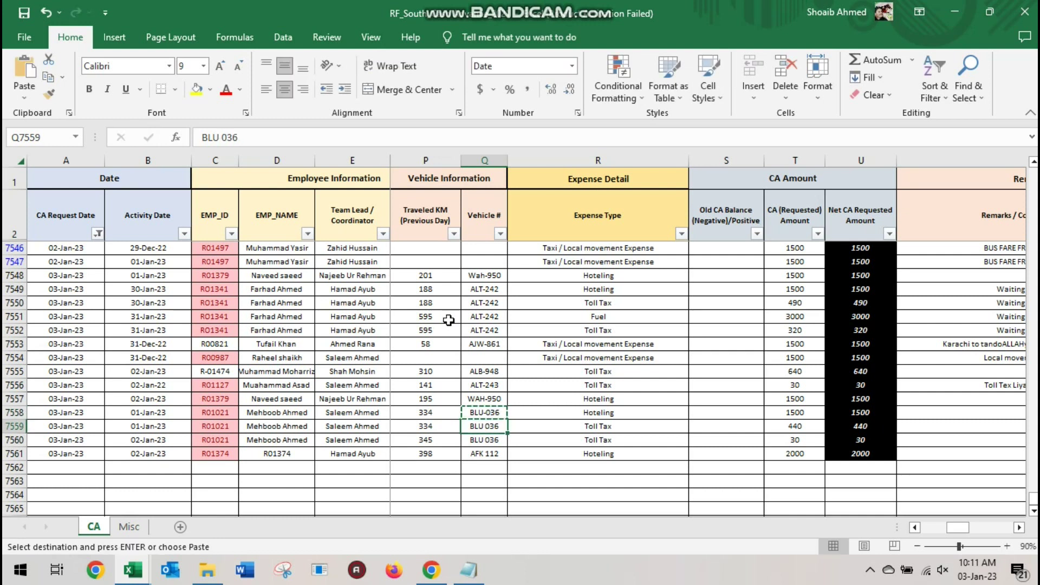
{"action": "key", "text": "ctrl+v"}
{"action": "key", "text": "Down"}
{"action": "key", "text": "ctrl+v"}
Change AFK 112 in row 7561 to AFK-112
{"action": "key", "text": "Down"}
{"action": "key", "text": "F2"}
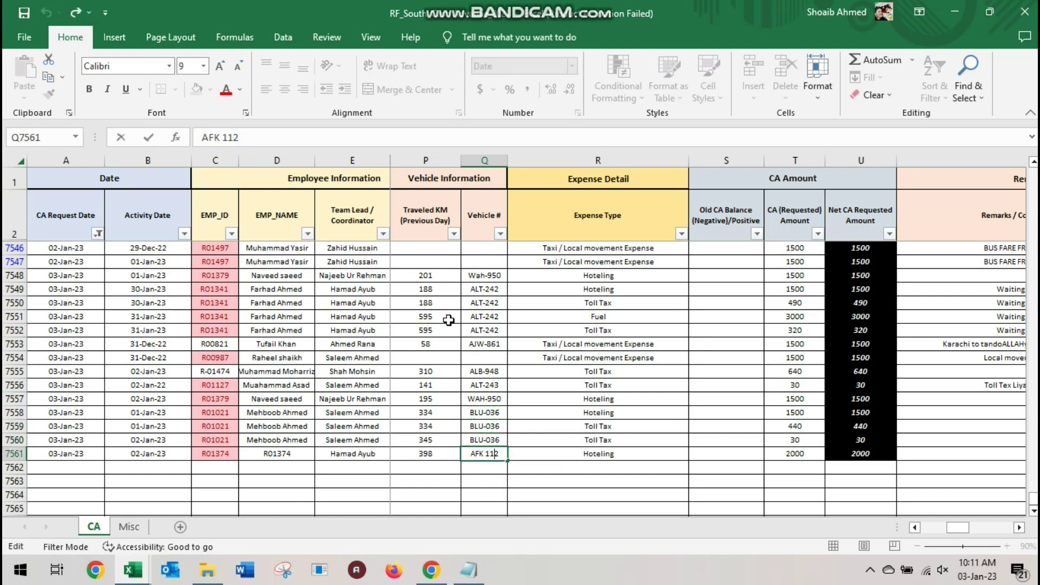
{"action": "key", "text": "BackSpace"}
{"action": "type", "text": "-"}
{"action": "key", "text": "Return"}
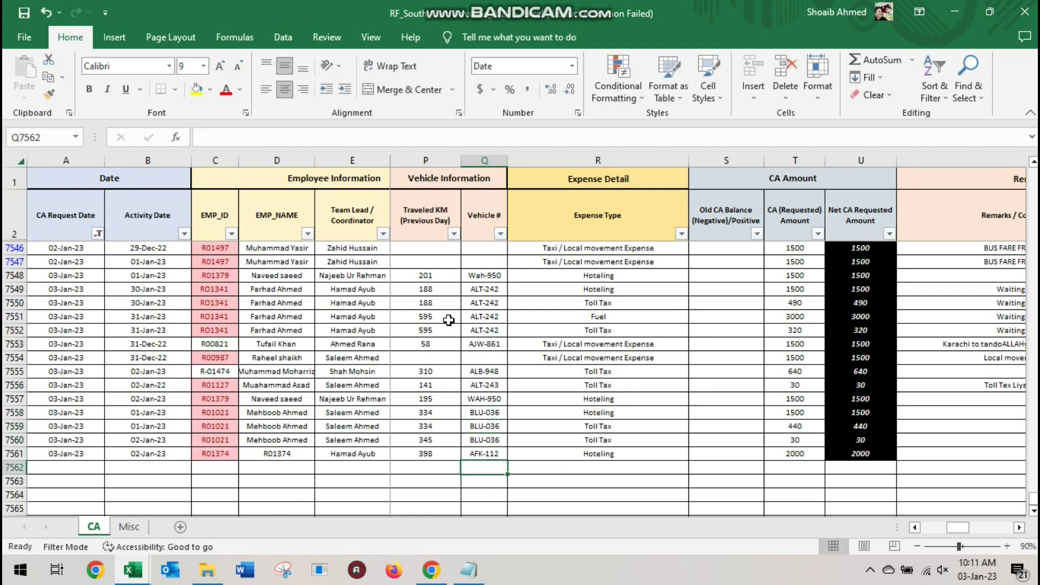
{"action": "key", "text": "Up"}
{"action": "key", "text": "Left"}
{"action": "key", "text": "Left"}
{"action": "key", "text": "Left"}
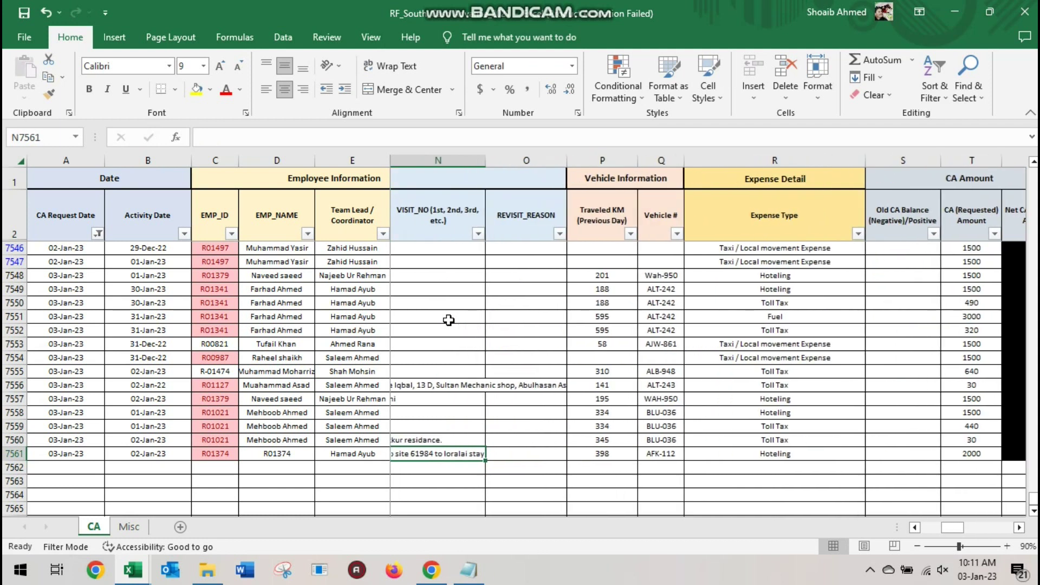
{"action": "key", "text": "Left"}
{"action": "key", "text": "Left"}
{"action": "key", "text": "Left"}
{"action": "key", "text": "Left"}
{"action": "key", "text": "Left"}
{"action": "key", "text": "Left"}
{"action": "key", "text": "Left"}
{"action": "key", "text": "Left"}
{"action": "key", "text": "Left"}
{"action": "key", "text": "Left"}
{"action": "key", "text": "Left"}
{"action": "key", "text": "Left"}
{"action": "key", "text": "Left"}
Clear the EMP_NAME cells D7548:D7561 and bring up Excel's recent workbooks list
{"action": "key", "text": "Right"}
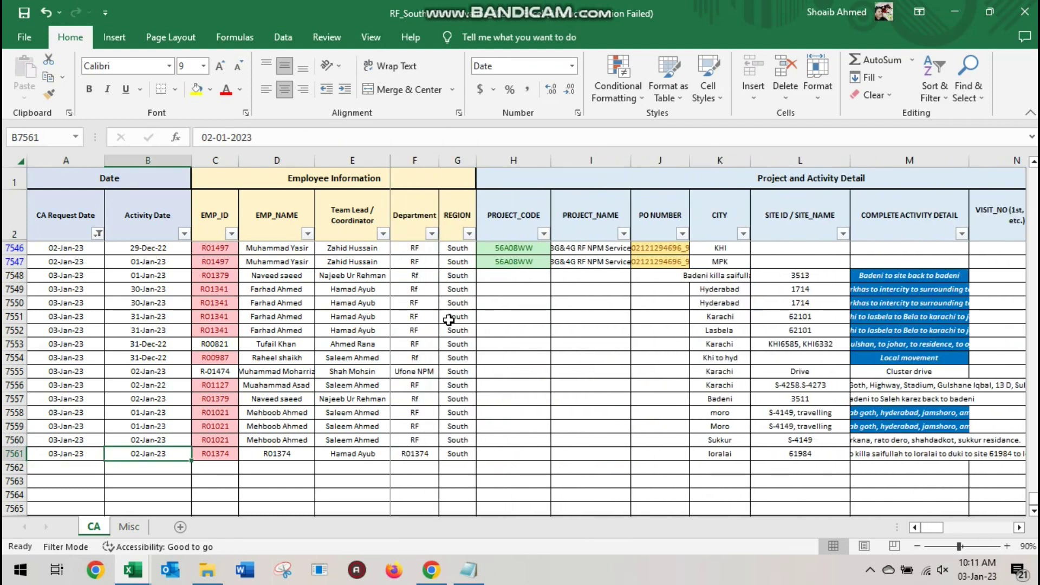
{"action": "key", "text": "Right"}
{"action": "key", "text": "Right"}
{"action": "key", "text": "Up"}
{"action": "key", "text": "Up"}
{"action": "key", "text": "Up"}
{"action": "key", "text": "Up"}
{"action": "key", "text": "Up"}
{"action": "key", "text": "Up"}
{"action": "key", "text": "Up"}
{"action": "key", "text": "Up"}
{"action": "key", "text": "Up"}
{"action": "key", "text": "Up"}
{"action": "key", "text": "Up"}
{"action": "key", "text": "Up"}
{"action": "key", "text": "Up"}
{"action": "key", "text": "alt+Tab"}
{"action": "key", "text": "alt+Tab"}
{"action": "key", "text": "alt+Tab"}
{"action": "key", "text": "alt+Tab"}
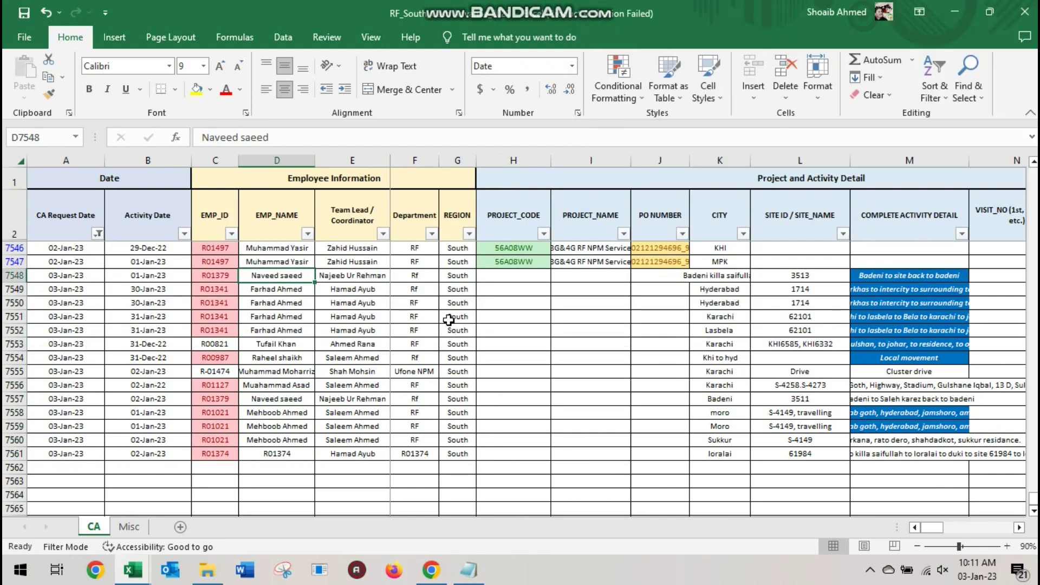
{"action": "key", "text": "ctrl+v"}
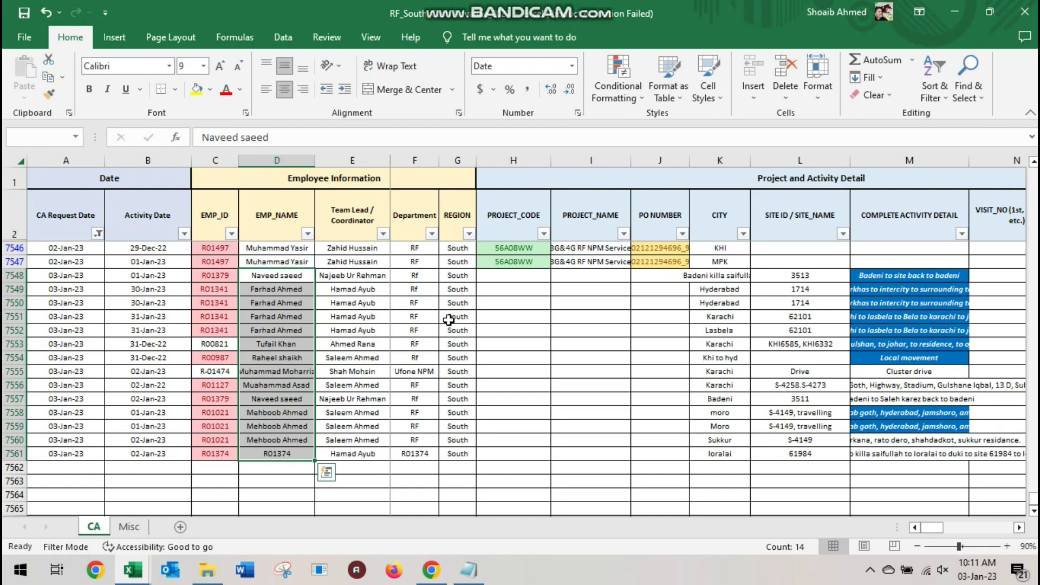
{"action": "key", "text": "Delete"}
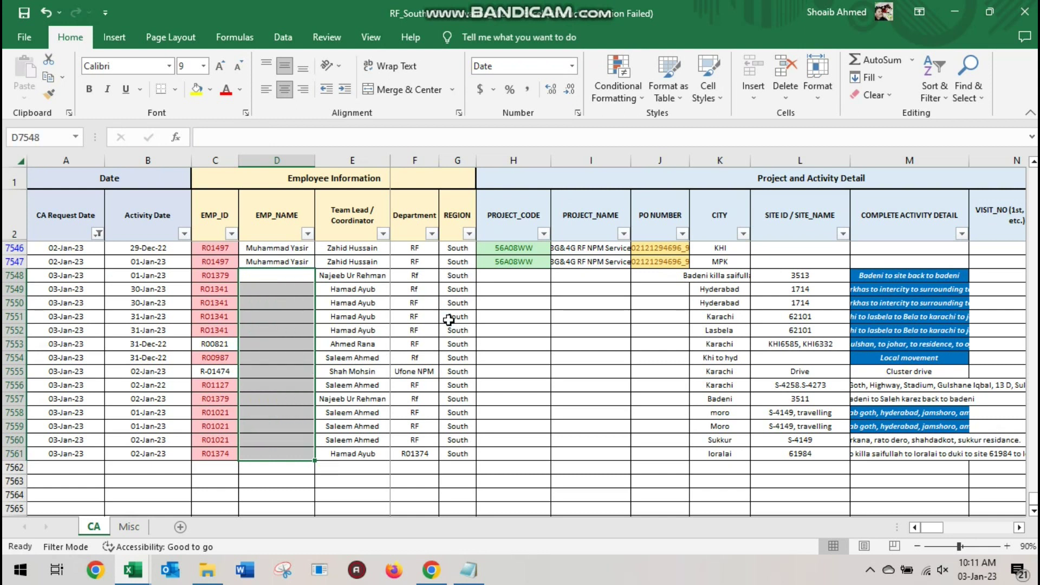
{"action": "left_click", "coordinate": [130, 573]}
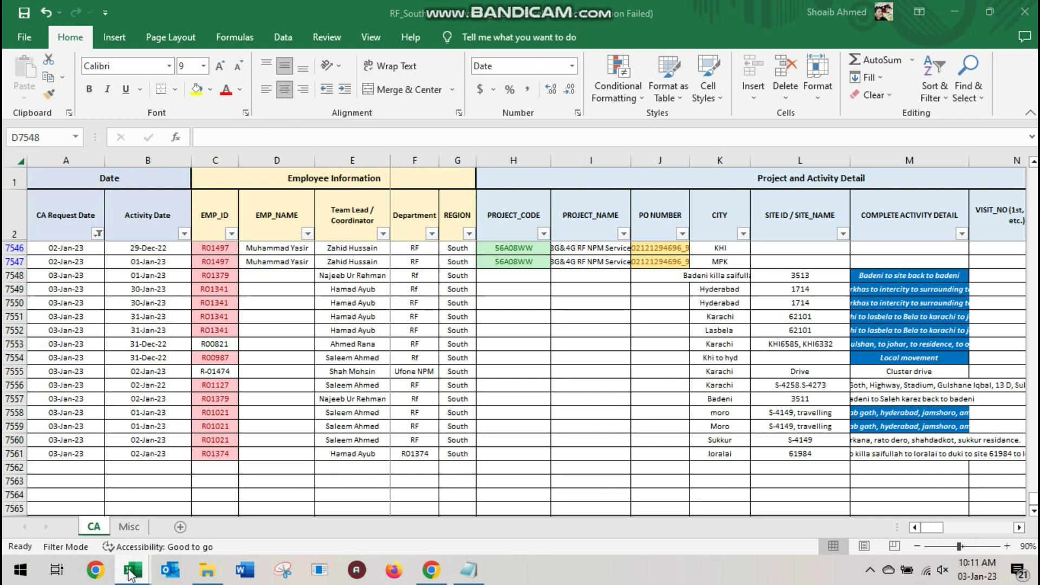
{"action": "right_click", "coordinate": [130, 574]}
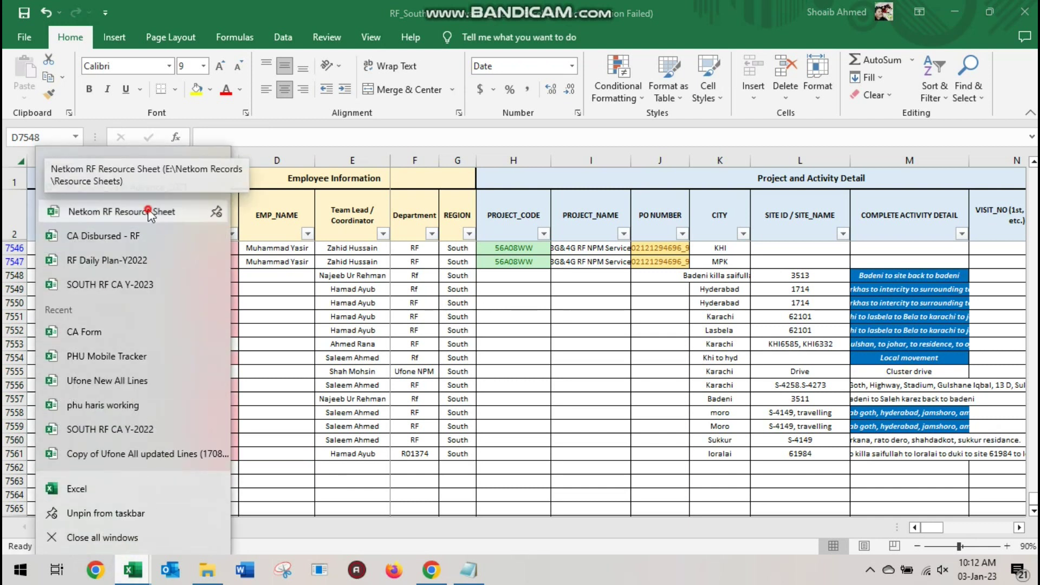
Open Netkom RF Resource Sheet and clear all filters on its employee list
{"action": "left_click", "coordinate": [325, 258]}
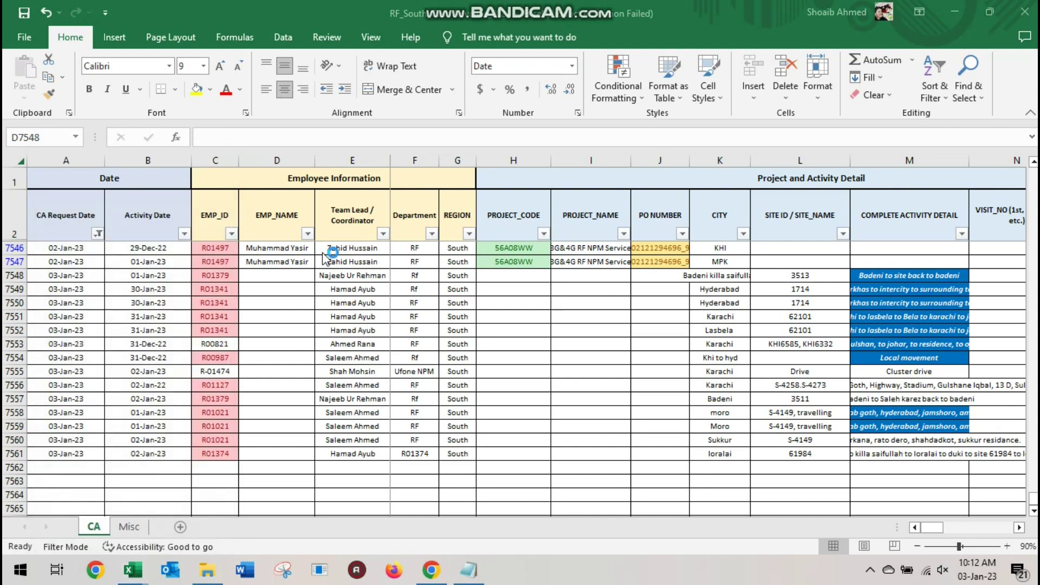
{"action": "key", "text": "ctrl+shift+Down"}
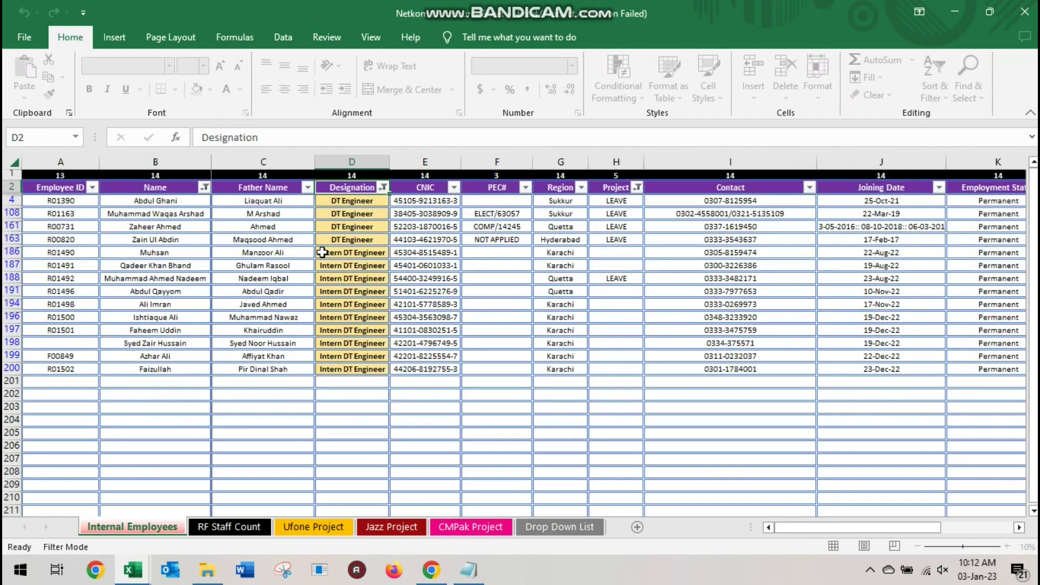
{"action": "left_click", "coordinate": [10, 188]}
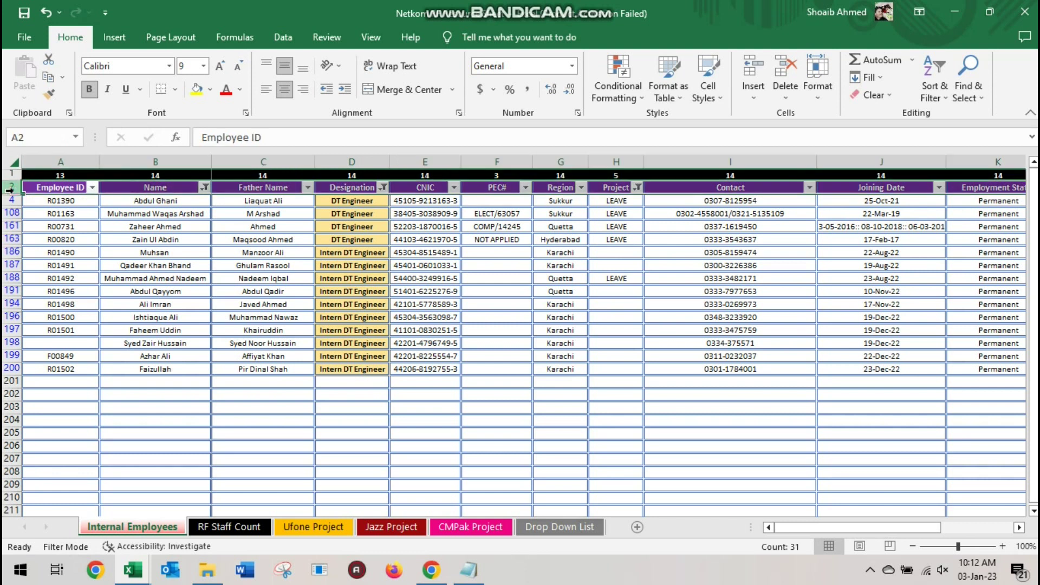
{"action": "key", "text": "ctrl+shift+l"}
Bring the Notepad note in front of the CA workbook
{"action": "key", "text": "alt+Tab"}
{"action": "key", "text": "Tab"}
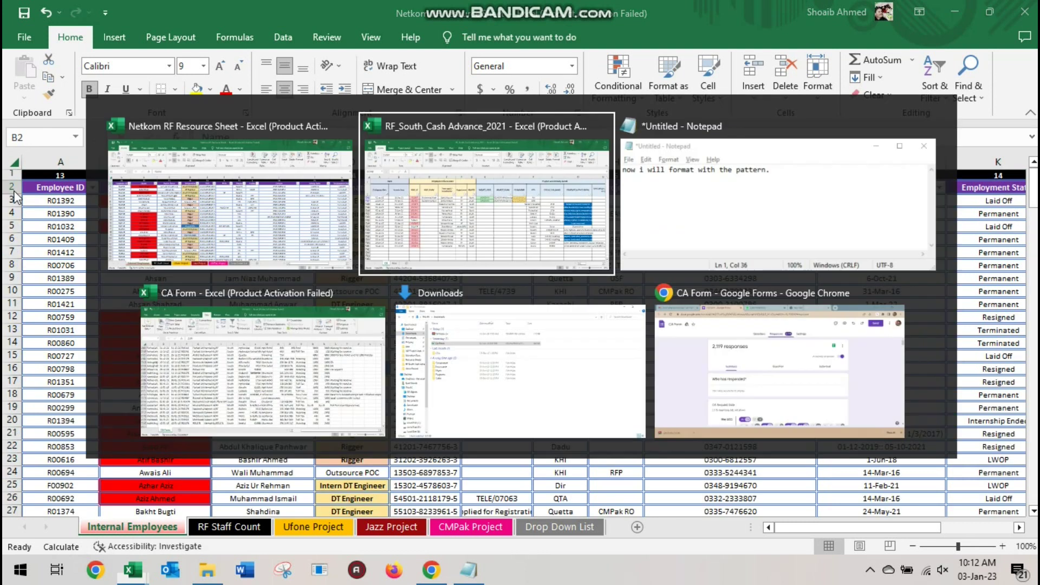
{"action": "key", "text": "ctrl+a"}
{"action": "key", "text": "alt+Tab"}
{"action": "key", "text": "Tab"}
{"action": "key", "text": "alt+Tab"}
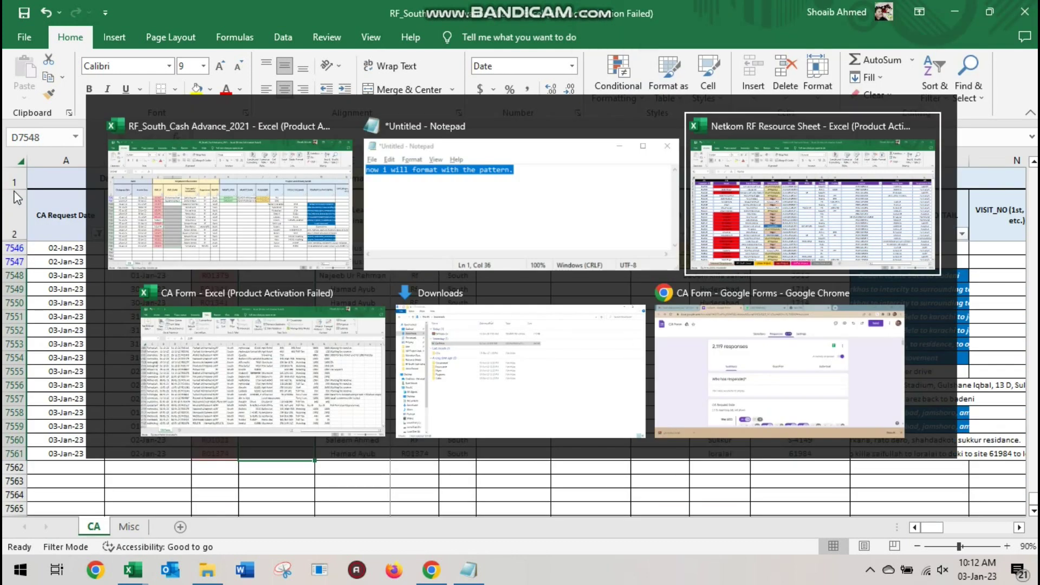
Write 'now i will use the vlookup formula to check whether employees have written their correct names & id' in Notepad
{"action": "type", "text": "N"}
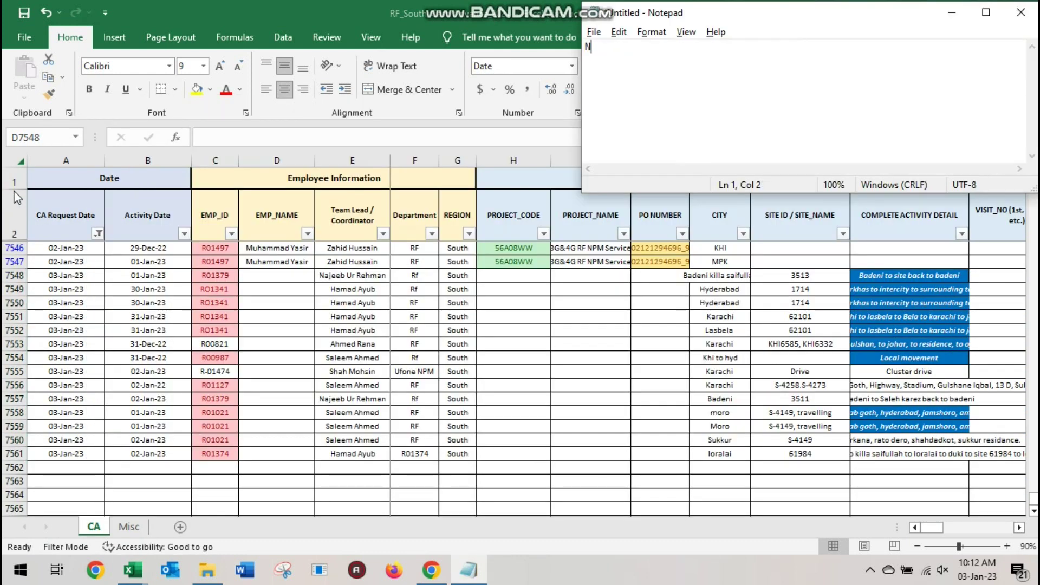
{"action": "type", "text": "OW I WILL USE THE VLOOKUP FORM"}
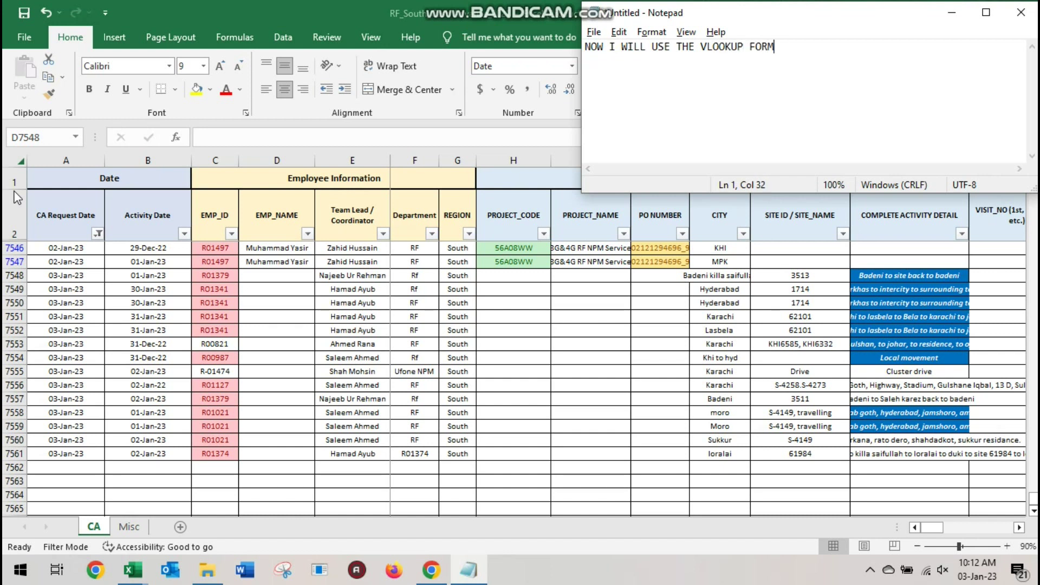
{"action": "type", "text": "ULA TO CHECK WHET"}
{"action": "type", "text": "H"}
{"action": "key", "text": "BackSpace"}
{"action": "key", "text": "BackSpace"}
{"action": "type", "text": "WHET"}
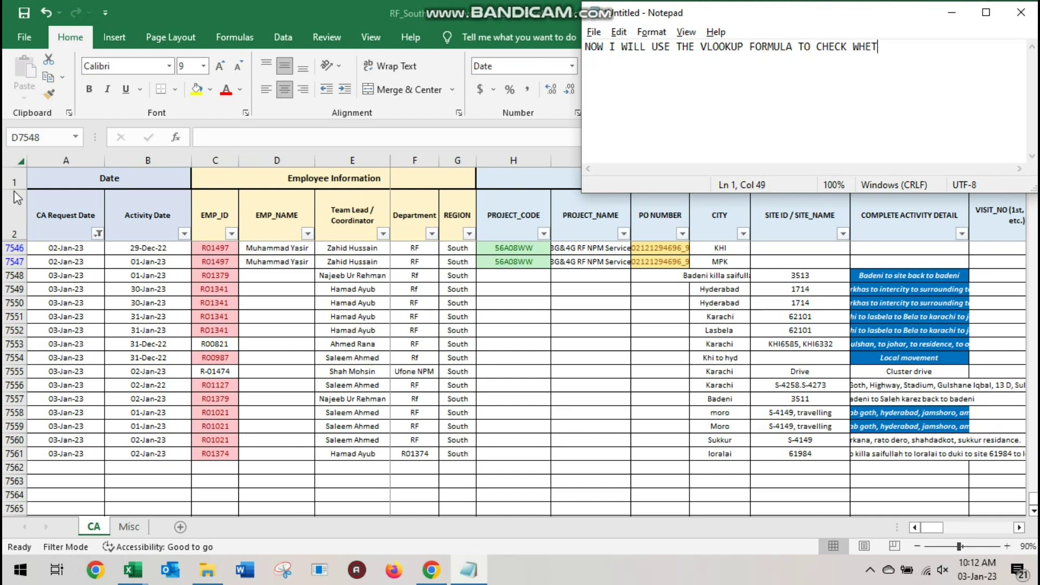
{"action": "type", "text": "HER EMPLOYEES"}
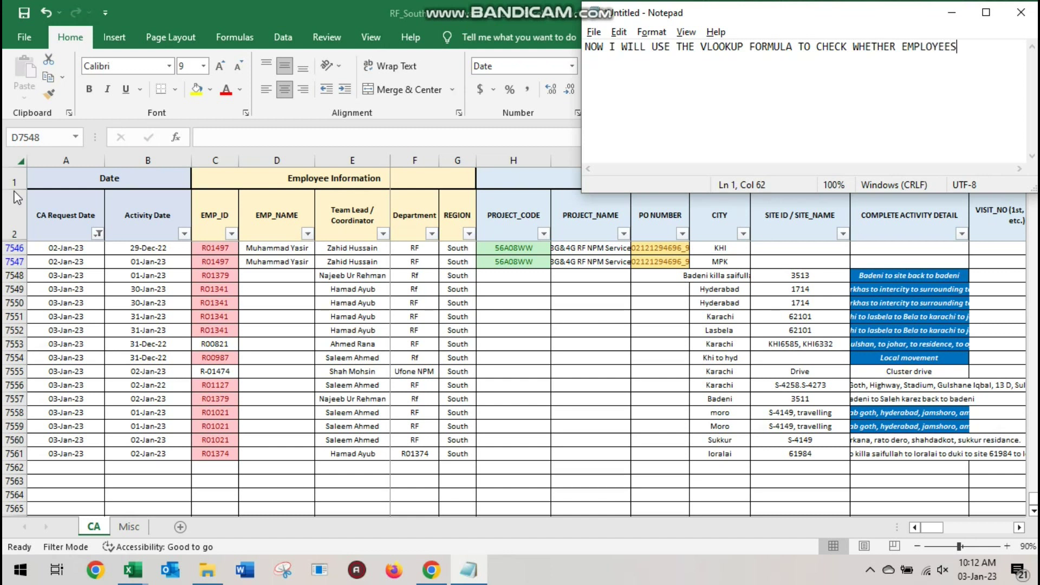
{"action": "type", "text": " HAVE WRITTEN THEIR CORRECT "}
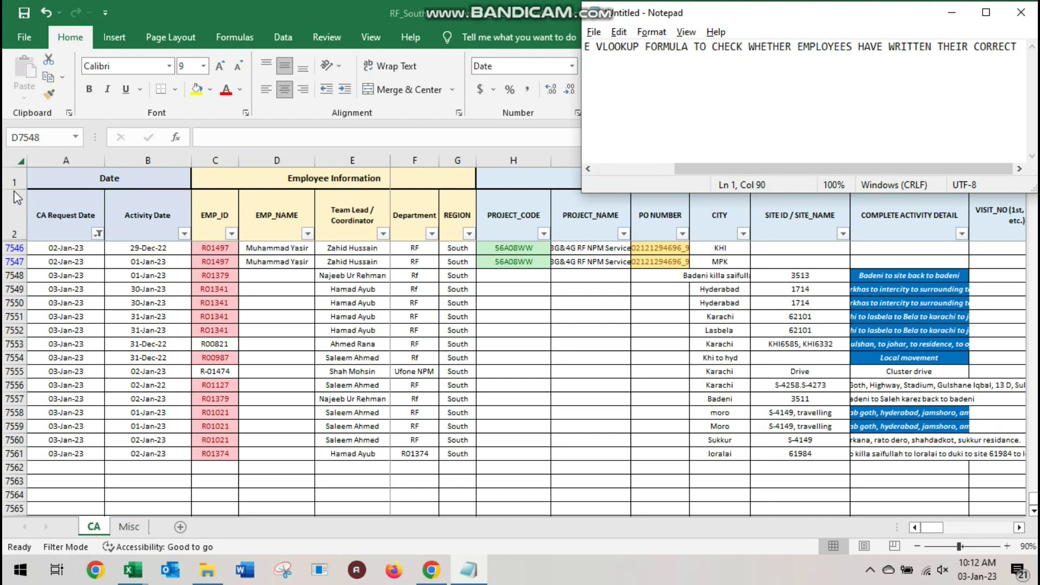
{"action": "type", "text": "NAMES"}
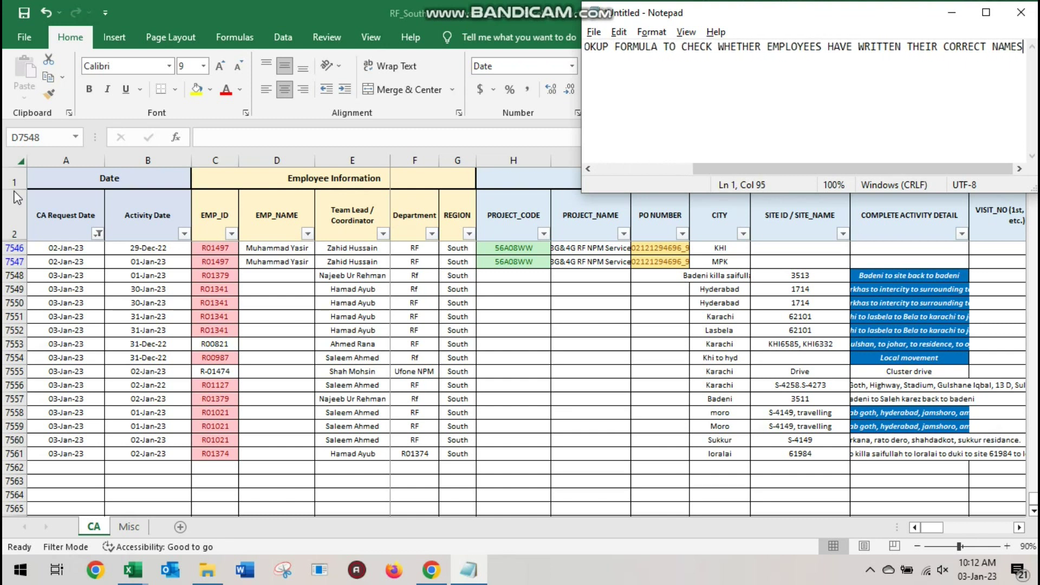
{"action": "type", "text": " & ID"}
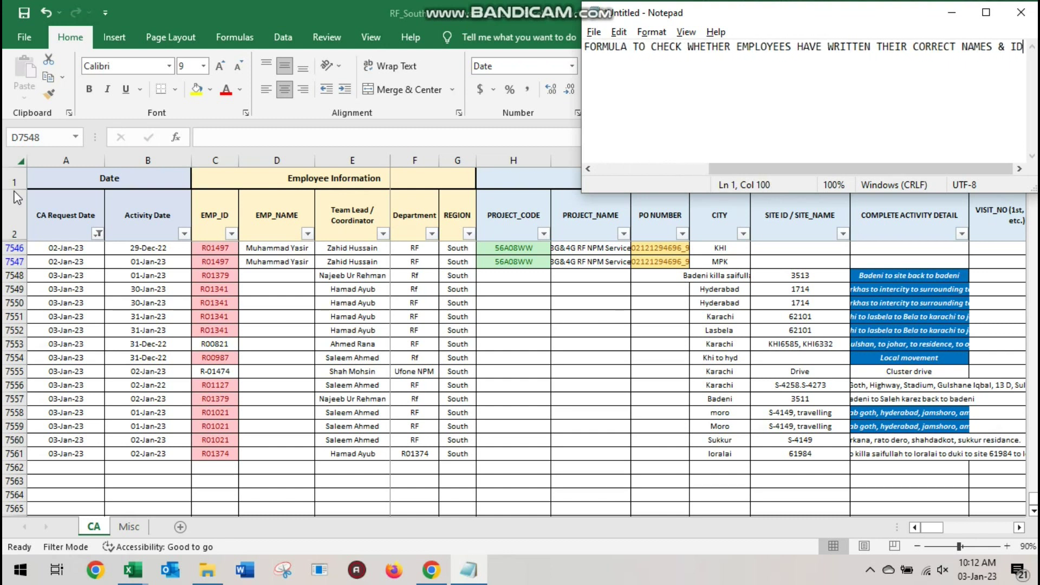
{"action": "key", "text": "Left"}
{"action": "key", "text": "Left"}
{"action": "key", "text": "Left"}
{"action": "key", "text": "Left"}
{"action": "key", "text": "Left"}
{"action": "key", "text": "Left"}
{"action": "key", "text": "Left"}
{"action": "key", "text": "Left"}
{"action": "key", "text": "Left"}
{"action": "key", "text": "Left"}
{"action": "key", "text": "Left"}
{"action": "key", "text": "Left"}
{"action": "key", "text": "Left"}
{"action": "key", "text": "Left"}
{"action": "key", "text": "Left"}
{"action": "key", "text": "Return"}
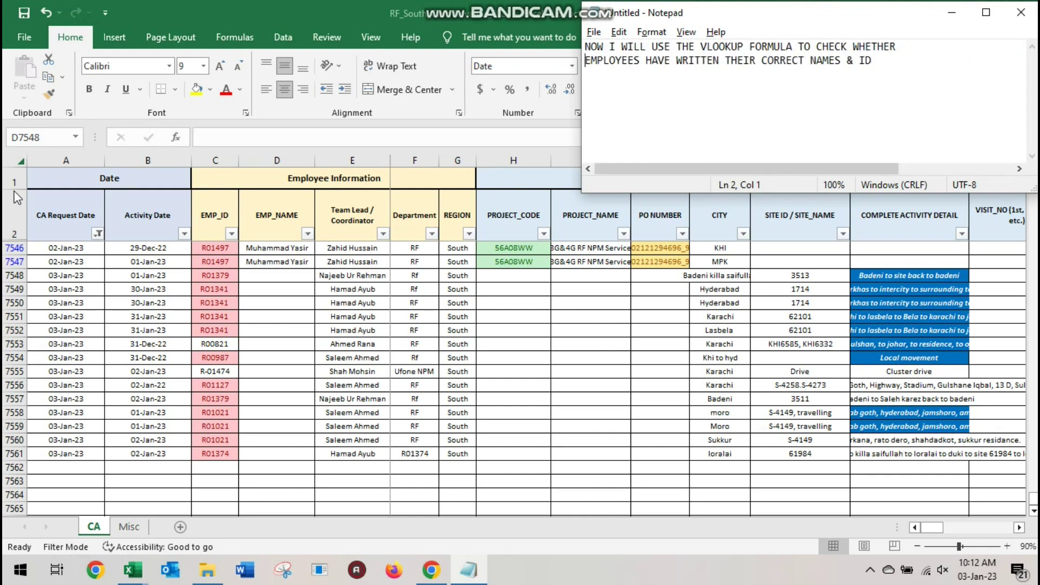
{"action": "key", "text": "ctrl+a"}
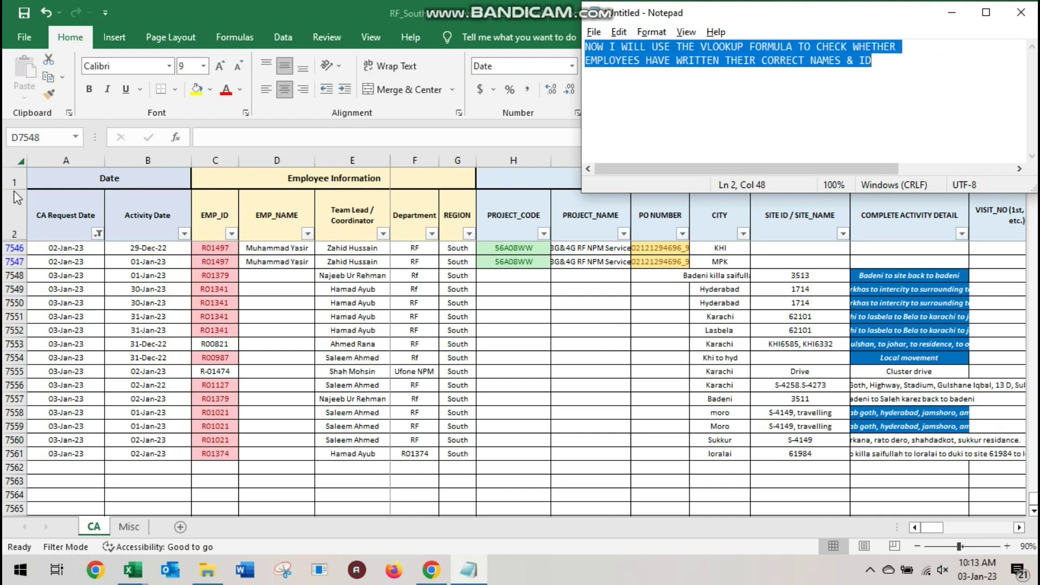
{"action": "key", "text": "alt+Tab"}
Begin =VLOOKUP(C7548, in D7548, taking the EMP_ID as lookup value
{"action": "key", "text": "Down"}
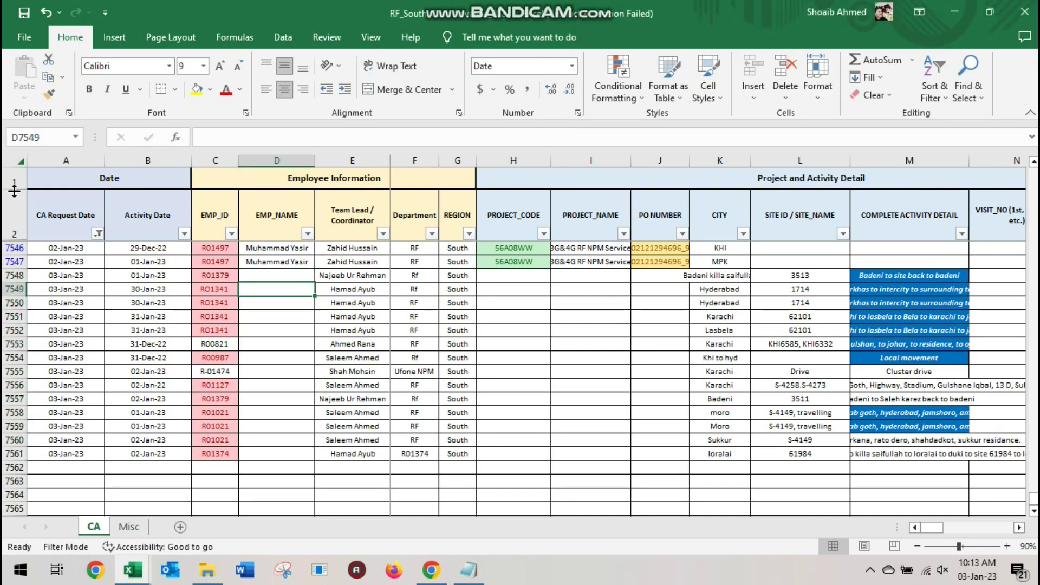
{"action": "key", "text": "Up"}
{"action": "key", "text": "alt+Tab"}
{"action": "key", "text": "Tab"}
{"action": "key", "text": "alt+Tab"}
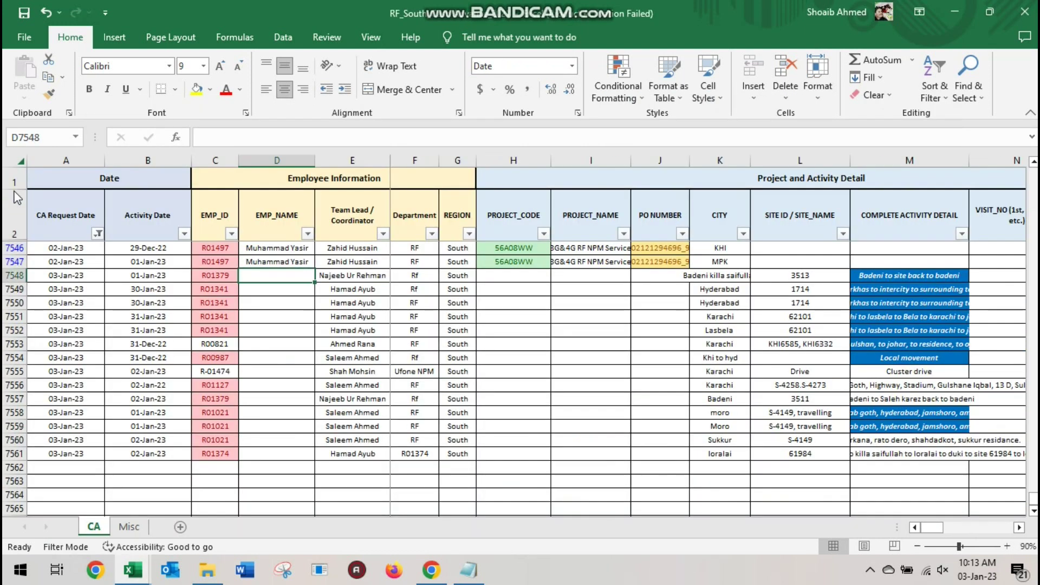
{"action": "type", "text": "=V"}
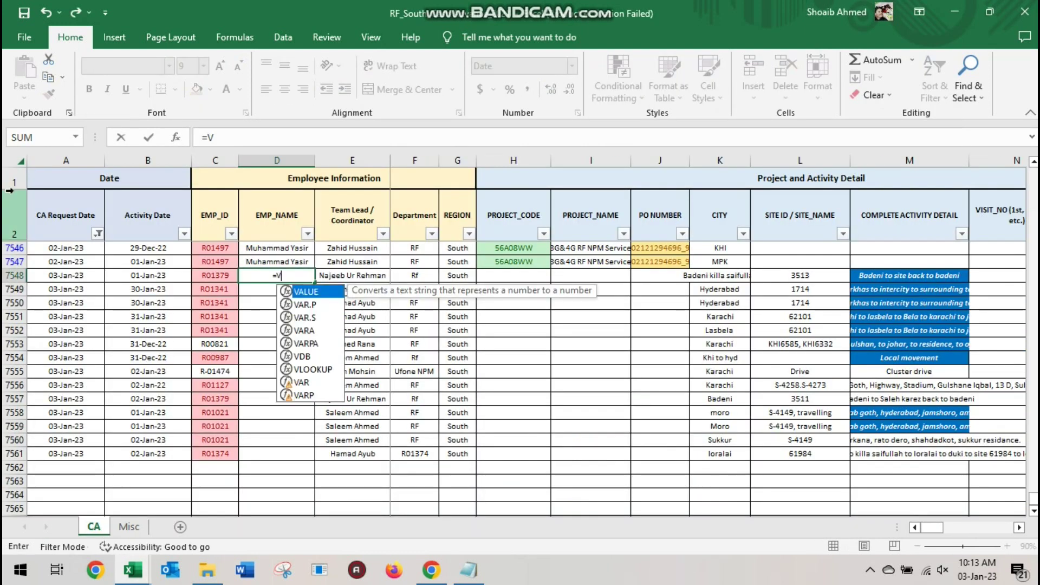
{"action": "type", "text": "LOO"}
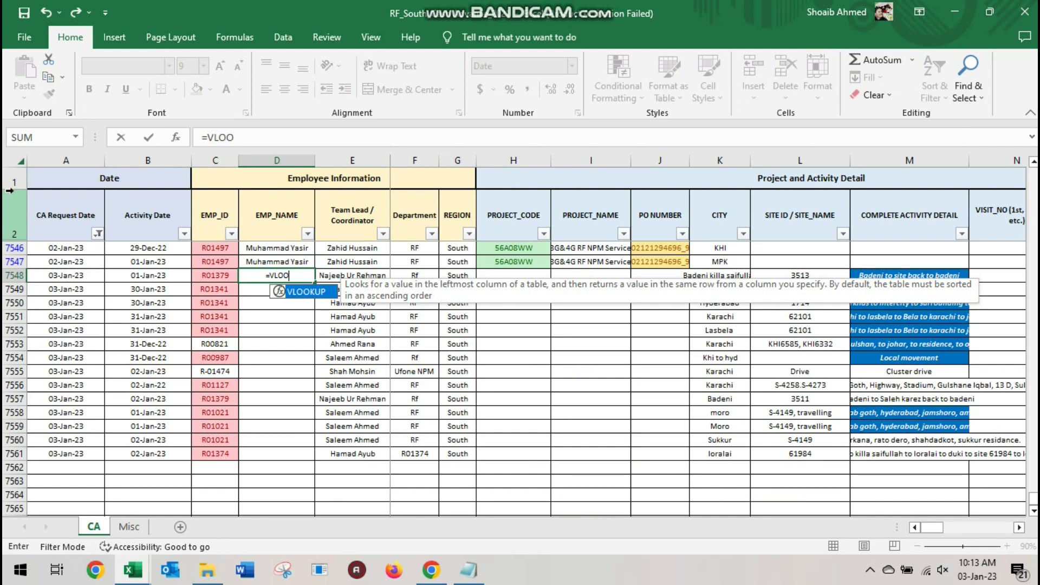
{"action": "key", "text": "Tab"}
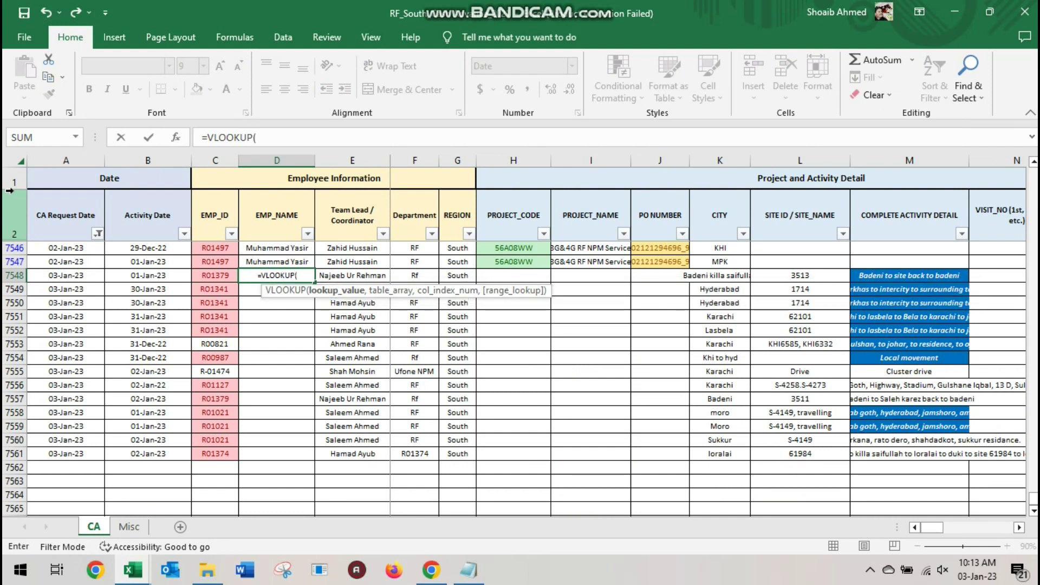
{"action": "key", "text": "Left"}
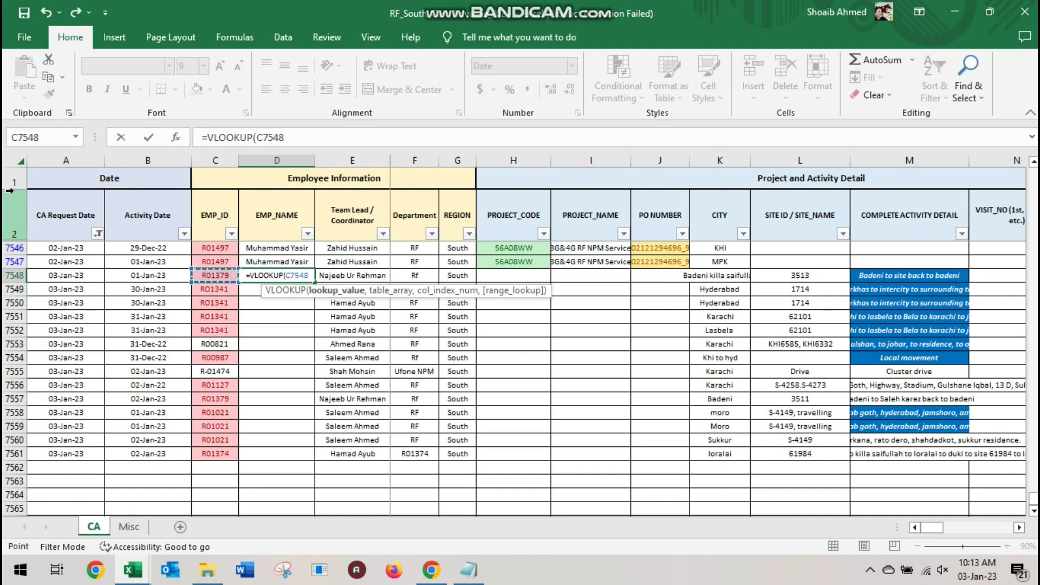
{"action": "type", "text": ","}
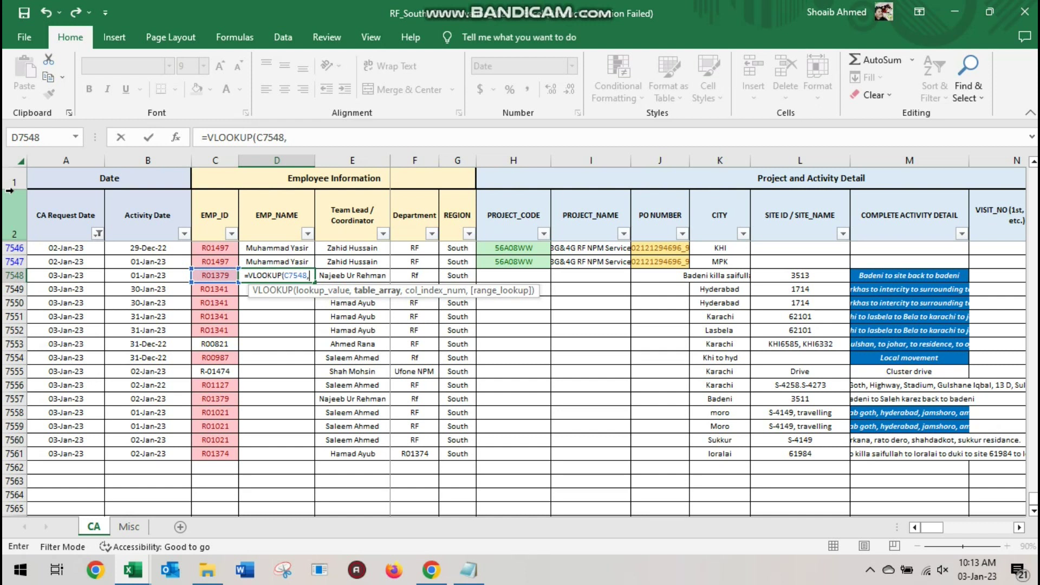
Replace the note with 'VLOOKUP IS USED WITH THE SIMILAR DATA IN ANOTHER FILES'
{"action": "key", "text": "alt+Tab"}
{"action": "key", "text": "alt+Tab"}
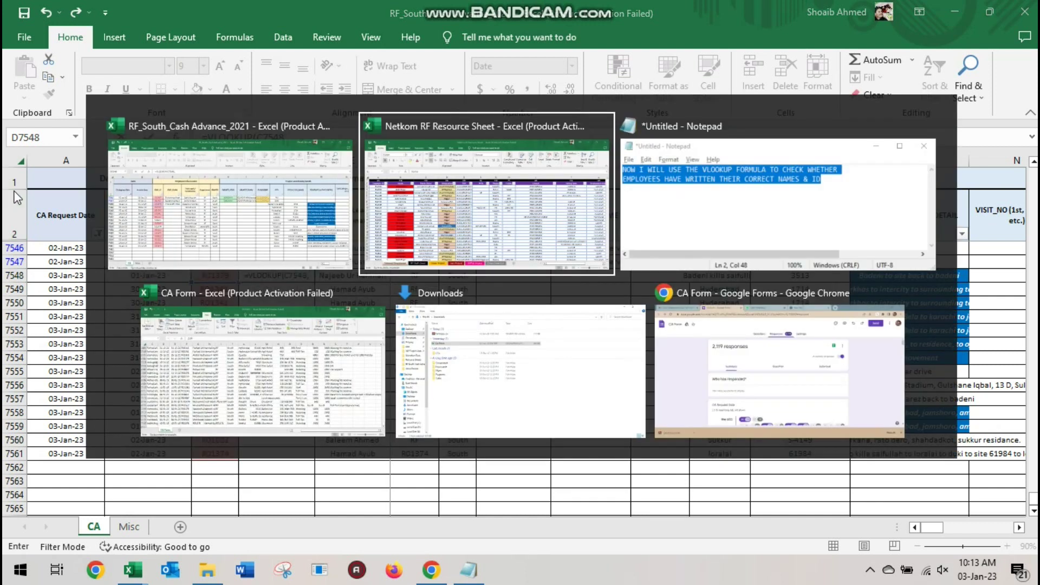
{"action": "type", "text": "VLO"}
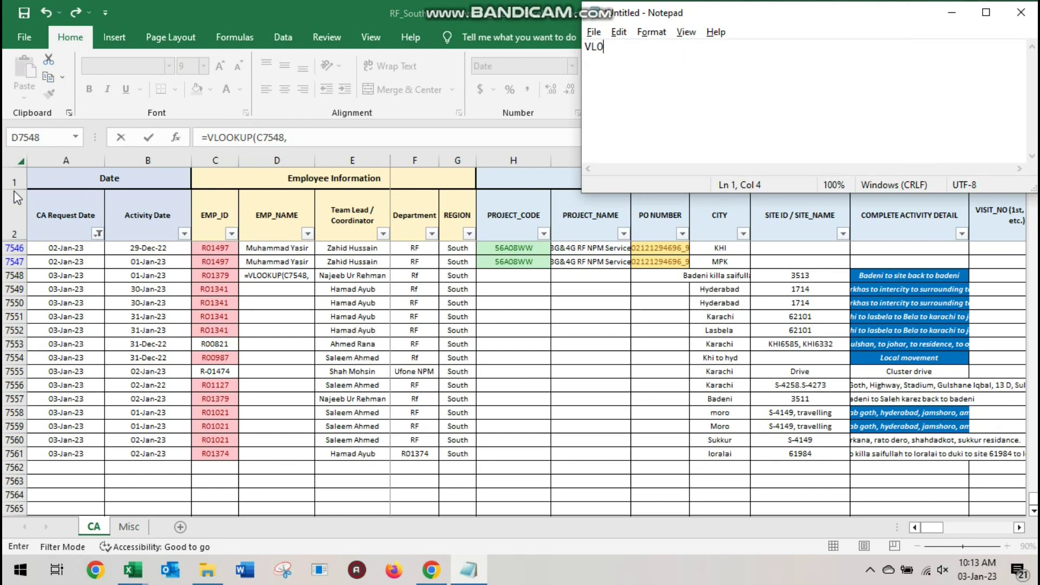
{"action": "type", "text": "OKUP IS USED WI"}
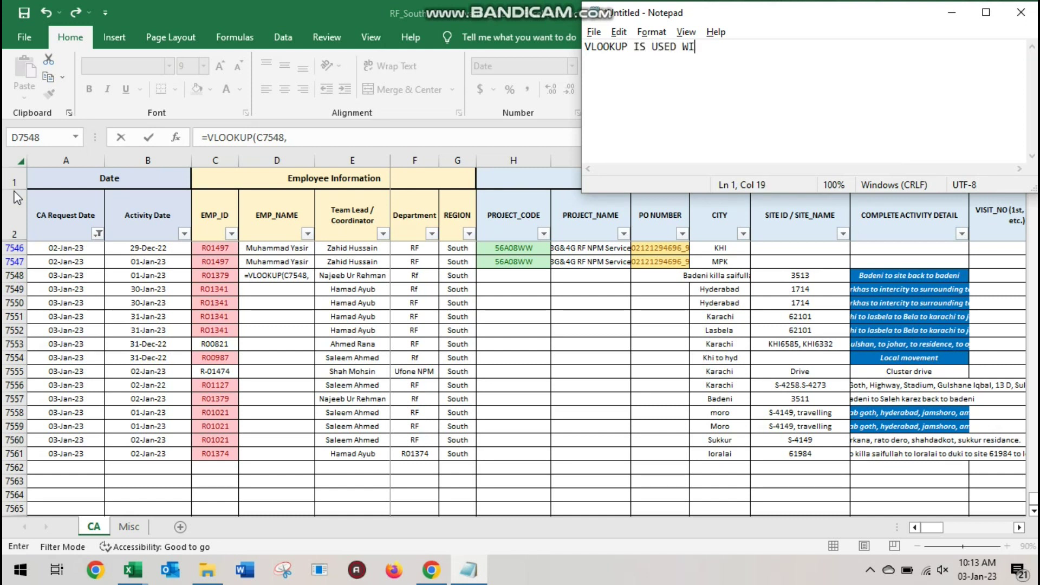
{"action": "type", "text": "TH THE SIMILAR DAT"}
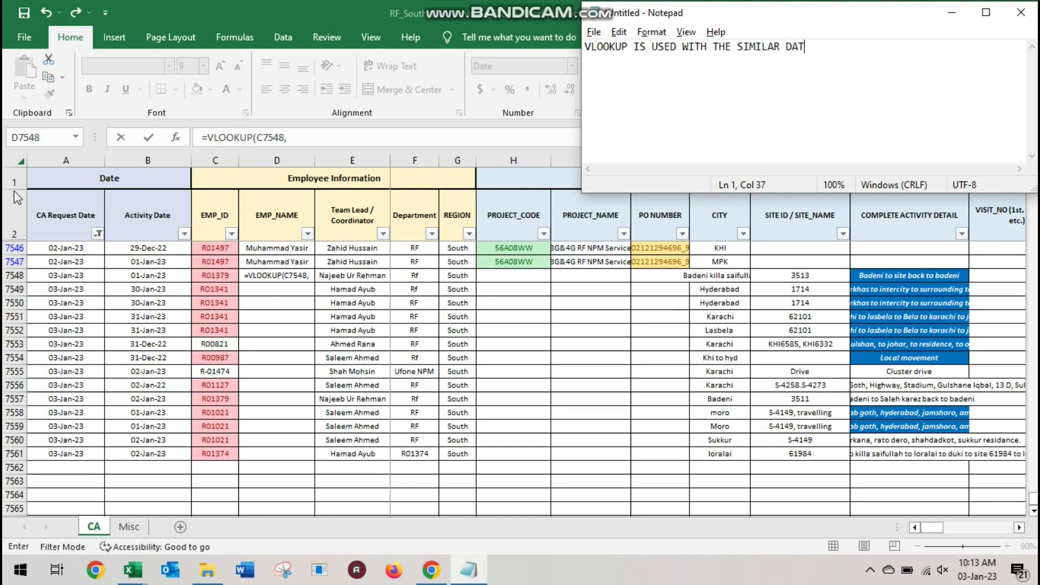
{"action": "type", "text": "A IN ANOTHER F"}
{"action": "type", "text": "ILE"}
{"action": "type", "text": "S"}
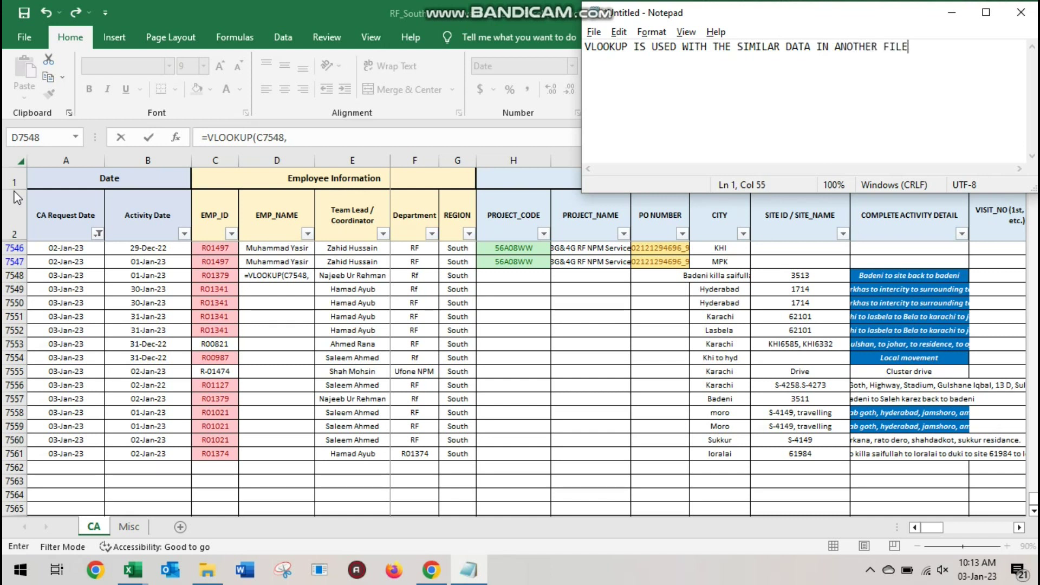
{"action": "type", "text": "S"}
{"action": "type", "text": "YOU SHO"}
{"action": "type", "text": "ULD "}
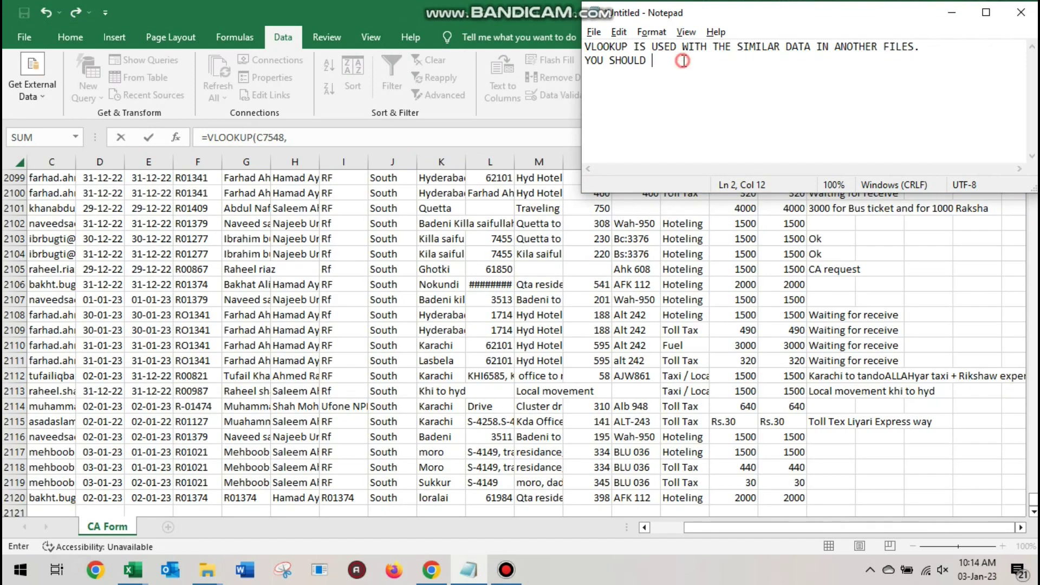
{"action": "type", "text": "LOOK FOR THE"}
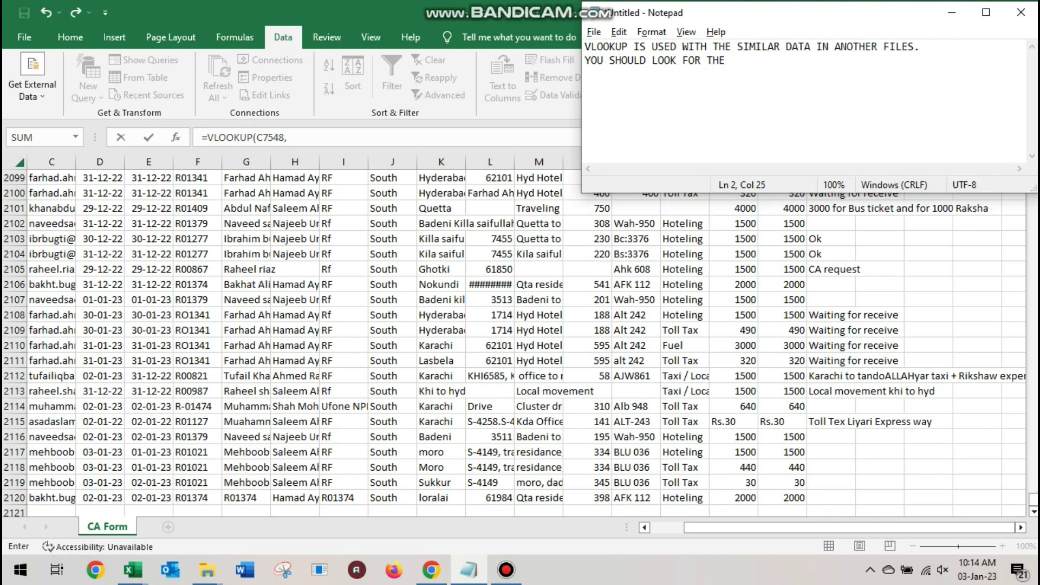
Add 'YOU SHOULD SELECT THE DATA WHICH YOU THINK IS CORRECT AND SHOULD BE IN A FILE ALSO'
{"action": "key", "text": "BackSpace"}
{"action": "key", "text": "BackSpace"}
{"action": "key", "text": "BackSpace"}
{"action": "key", "text": "BackSpace"}
{"action": "key", "text": "BackSpace"}
{"action": "key", "text": "BackSpace"}
{"action": "key", "text": "BackSpace"}
{"action": "key", "text": "BackSpace"}
{"action": "key", "text": "BackSpace"}
{"action": "key", "text": "BackSpace"}
{"action": "key", "text": "BackSpace"}
{"action": "key", "text": "BackSpace"}
{"action": "type", "text": "S"}
{"action": "type", "text": "T "}
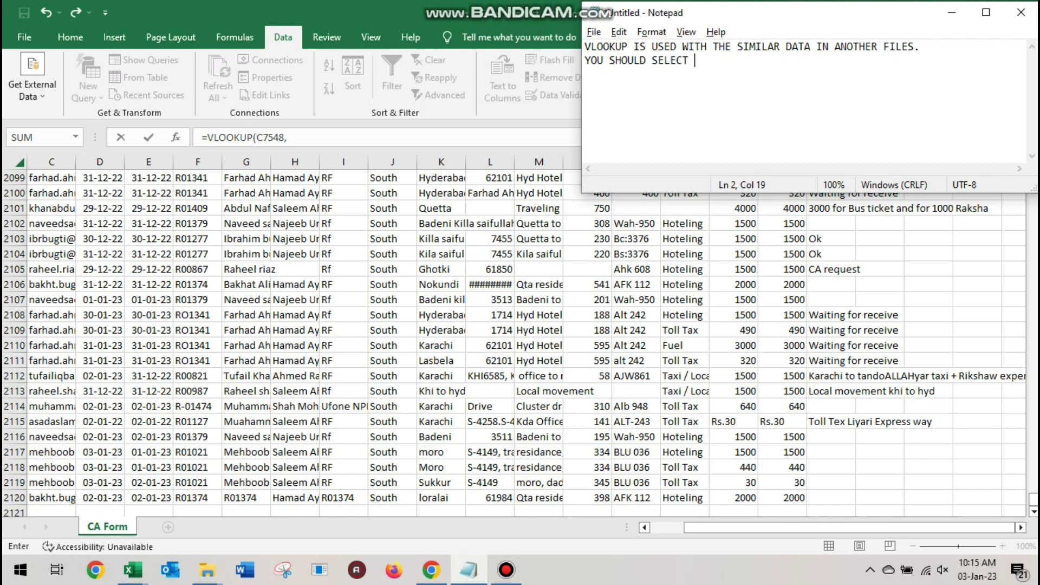
{"action": "type", "text": "THE DATA WHICH YOU THINK IS CORRECT"}
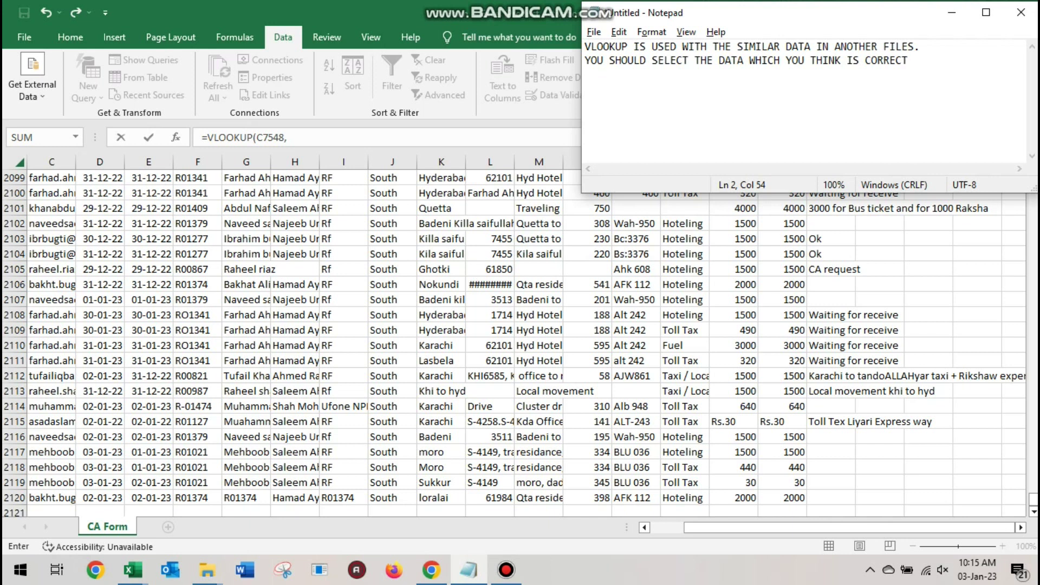
{"action": "type", "text": " AND SHOULD BE IN "}
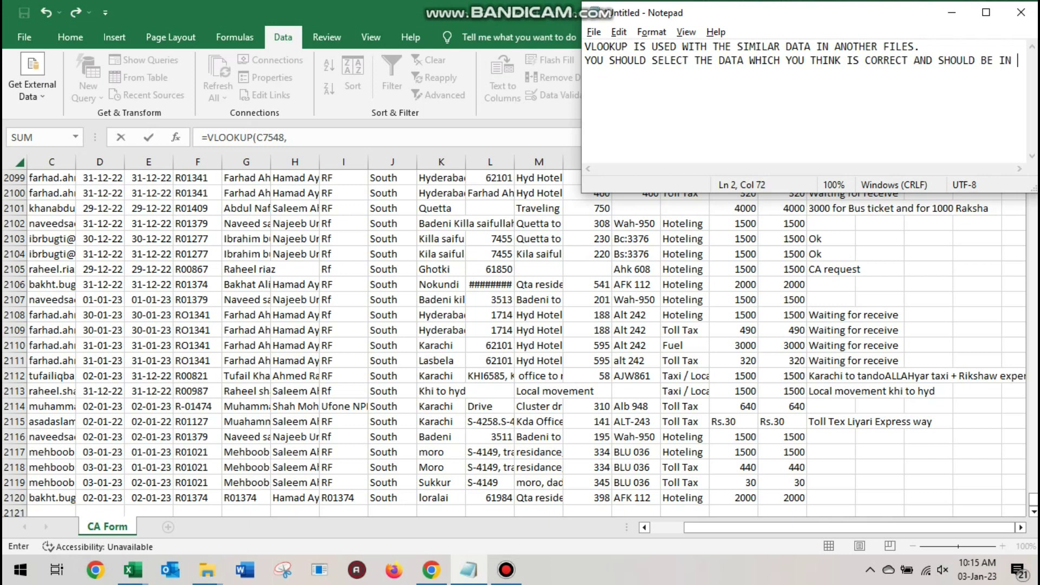
{"action": "type", "text": "ANOTHE"}
{"action": "key", "text": "Return"}
{"action": "type", "text": "FILE ALSO"}
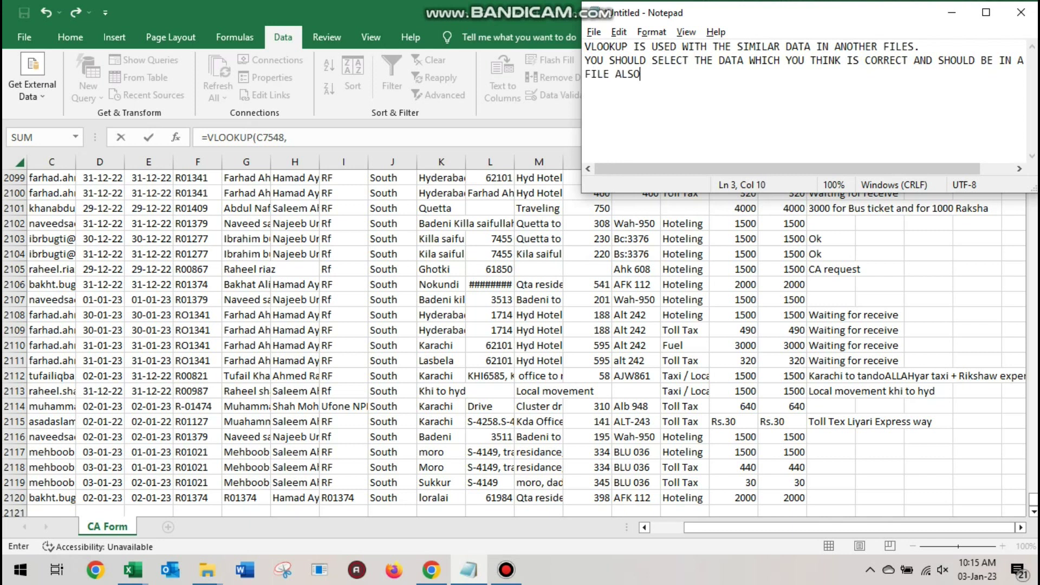
{"action": "key", "text": "ctrl+a"}
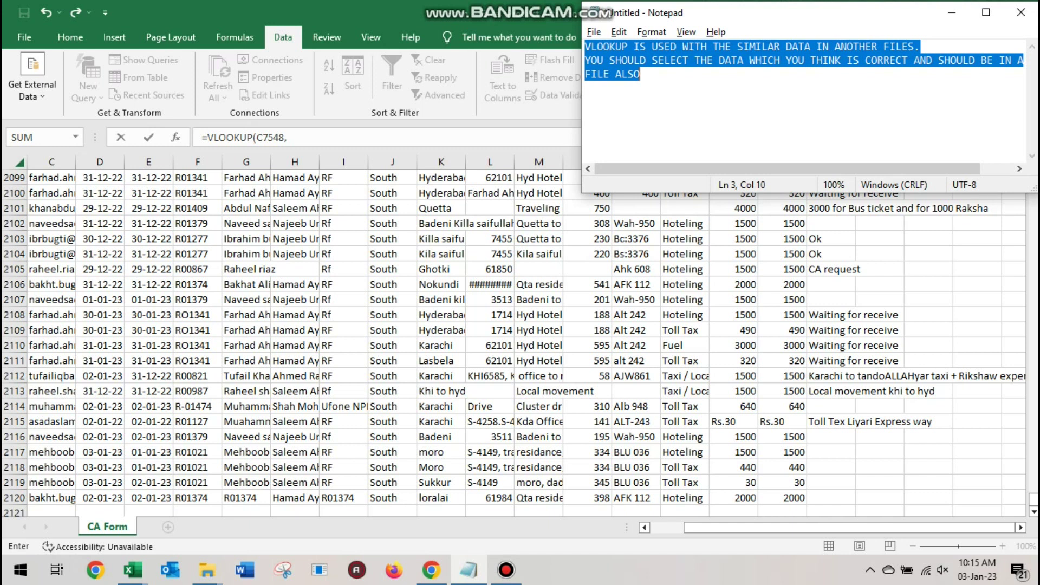
{"action": "key", "text": "alt+Tab"}
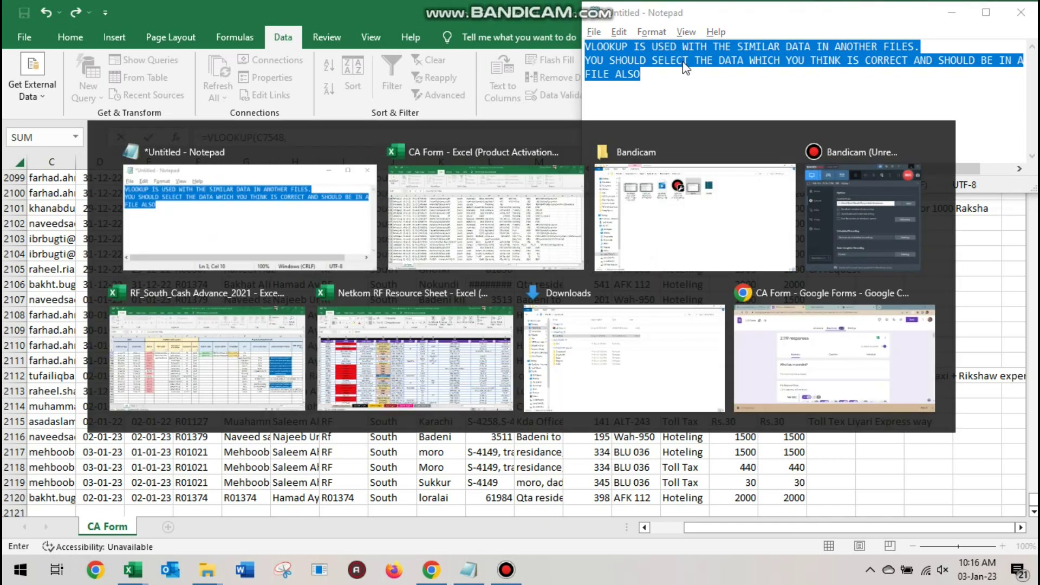
Restart D7548's formula as =VLOOKUP(C7548, discarding the unfinished one
{"action": "key", "text": "alt+Down"}
{"action": "key", "text": "alt+Tab"}
{"action": "key", "text": "alt+Left"}
{"action": "key", "text": "alt+Down"}
{"action": "key", "text": "alt+Right"}
{"action": "key", "text": "alt+Tab"}
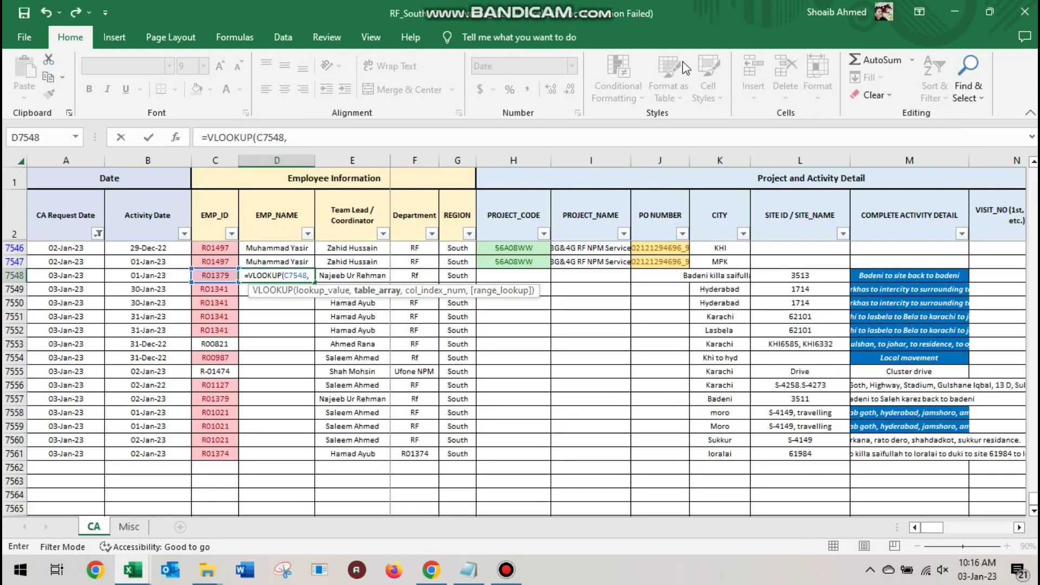
{"action": "key", "text": "Escape"}
{"action": "type", "text": "=VLOOKUP("}
{"action": "key", "text": "Left"}
{"action": "type", "text": ","}
Point the lookup at Internal Employees A2:B to the sheet end, column 2, exact match
{"action": "key", "text": "alt+Tab"}
{"action": "key", "text": "Left"}
{"action": "key", "text": "Down"}
{"action": "key", "text": "shift+Left"}
{"action": "key", "text": "ctrl+shift+Down"}
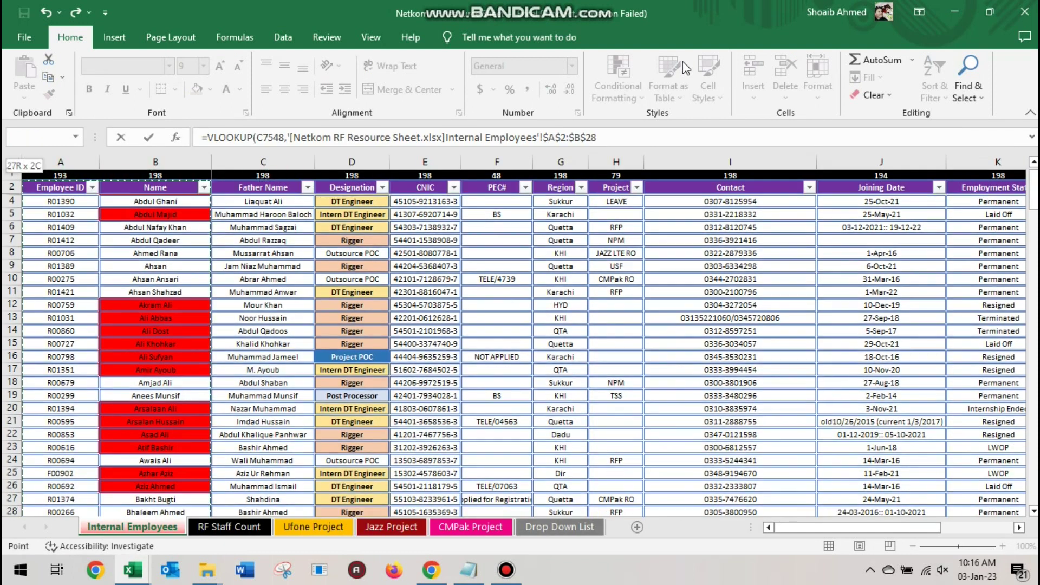
{"action": "key", "text": "ctrl+shift+Down"}
{"action": "key", "text": "ctrl+shift+Down"}
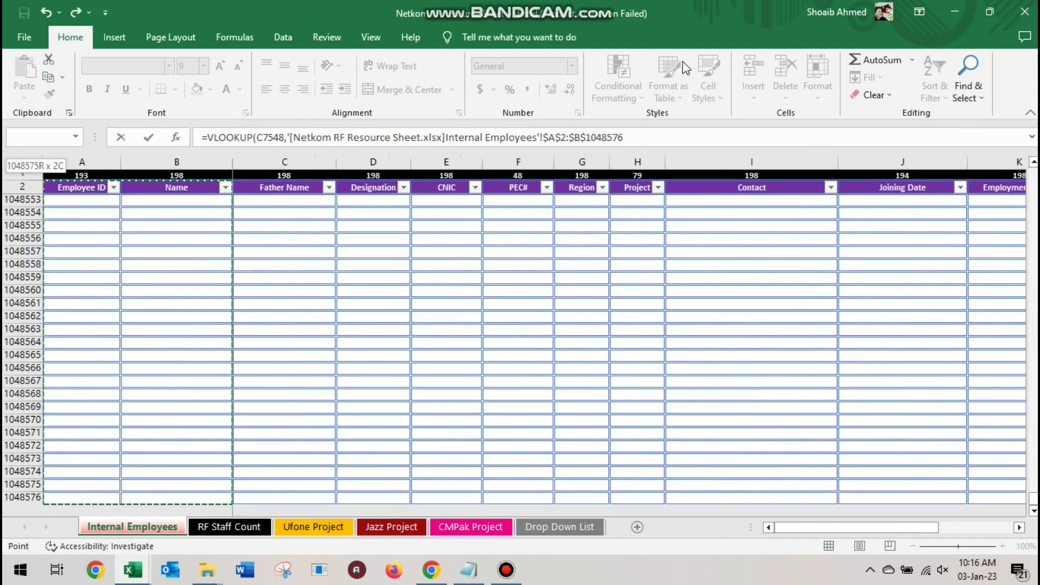
{"action": "type", "text": ",2,0"}
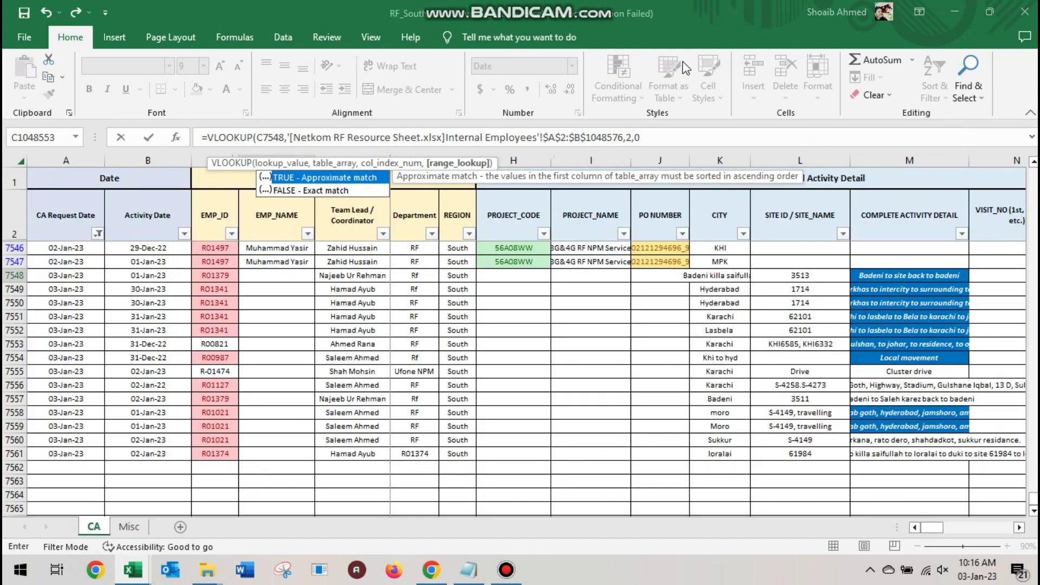
{"action": "key", "text": "Return"}
Fill the EMP_NAME VLOOKUP from D7548 down to row 7561 and correct the first mistyped ID to R01341
{"action": "left_click", "coordinate": [310, 278]}
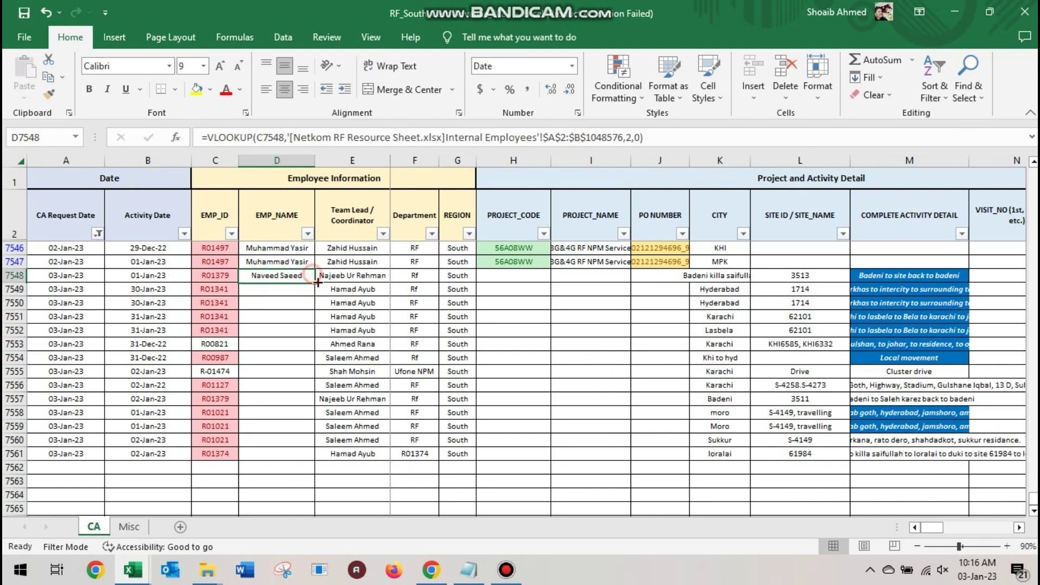
{"action": "double_click", "coordinate": [314, 281]}
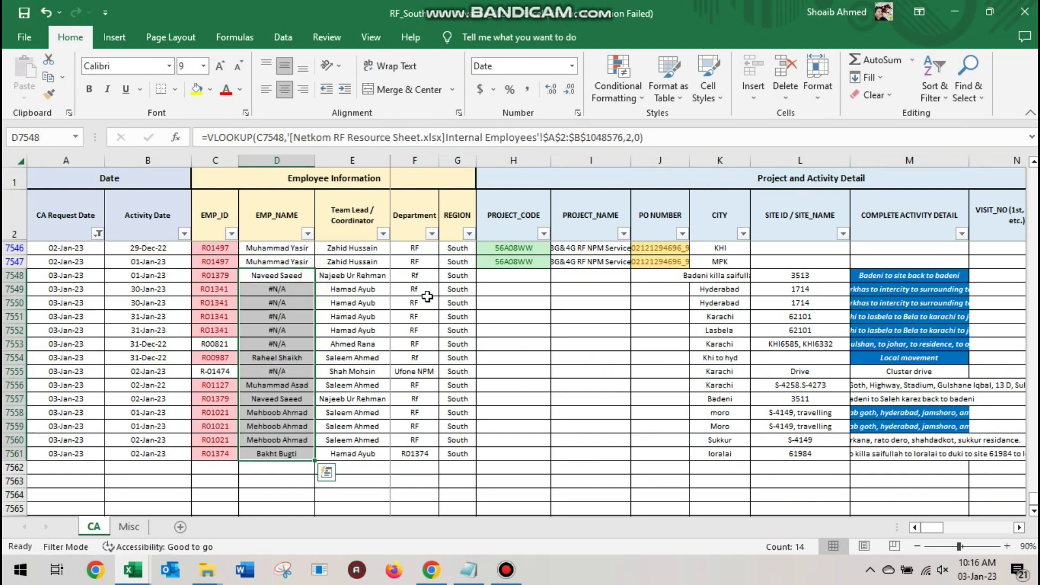
{"action": "key", "text": "Down"}
{"action": "key", "text": "Left"}
{"action": "key", "text": "F2"}
{"action": "key", "text": "Left"}
{"action": "key", "text": "Left"}
{"action": "key", "text": "Left"}
{"action": "key", "text": "Left"}
{"action": "key", "text": "BackSpace"}
{"action": "type", "text": "0"}
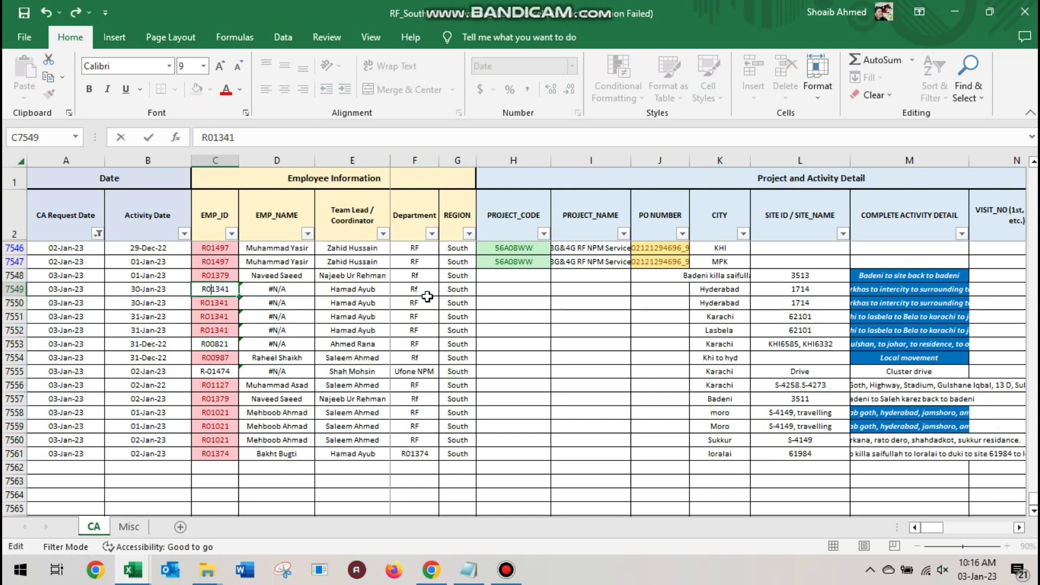
{"action": "key", "text": "Return"}
Replace the letter O with zero in three more employee IDs, making each R01341
{"action": "key", "text": "F2"}
{"action": "key", "text": "Left"}
{"action": "key", "text": "BackSpace"}
{"action": "type", "text": "0"}
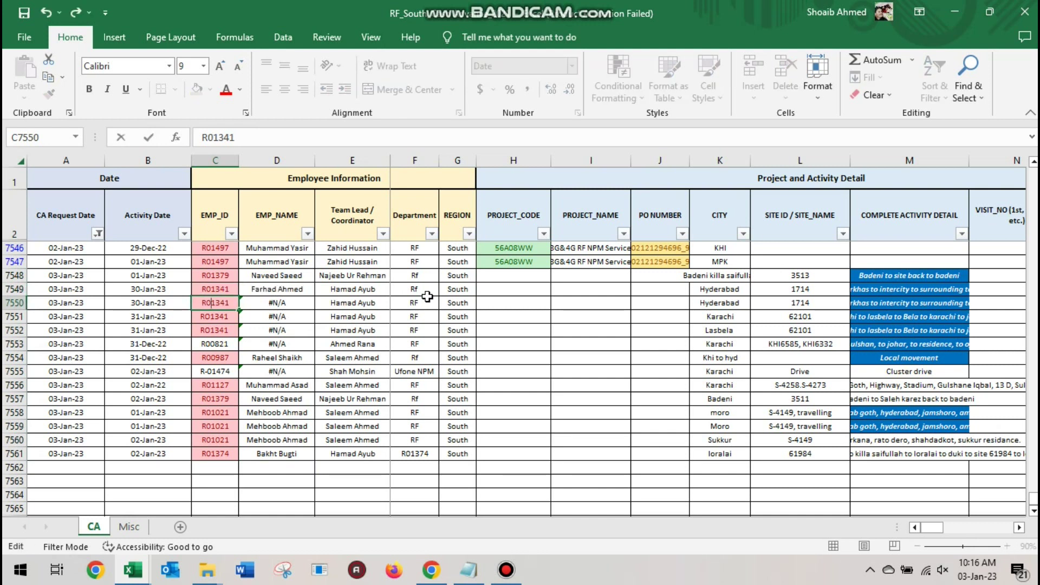
{"action": "key", "text": "Return"}
{"action": "key", "text": "F2"}
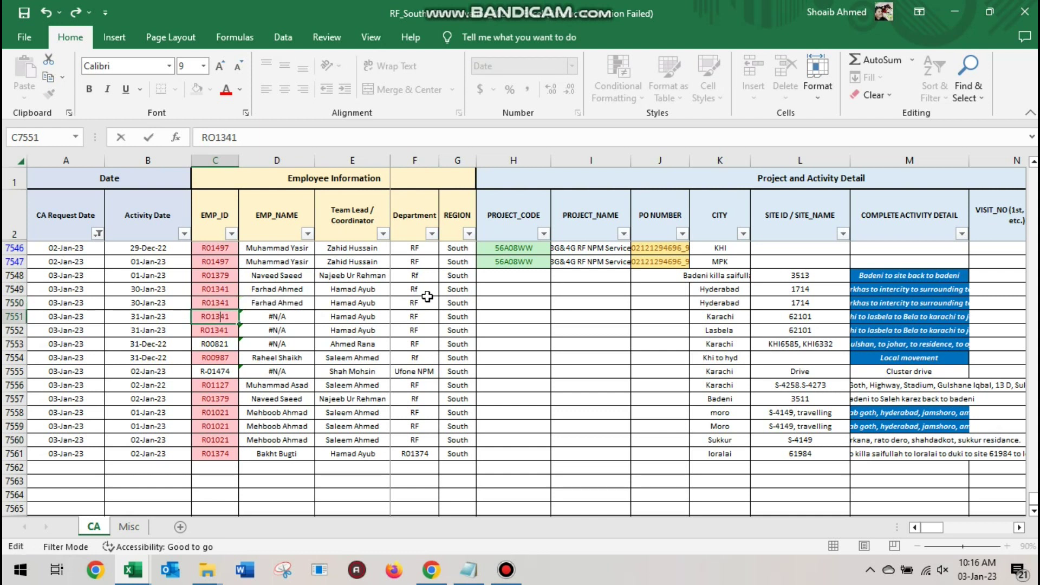
{"action": "key", "text": "Left"}
{"action": "key", "text": "BackSpace"}
{"action": "type", "text": "0"}
{"action": "key", "text": "Return"}
{"action": "key", "text": "F2"}
{"action": "key", "text": "Left"}
{"action": "key", "text": "BackSpace"}
{"action": "type", "text": "0"}
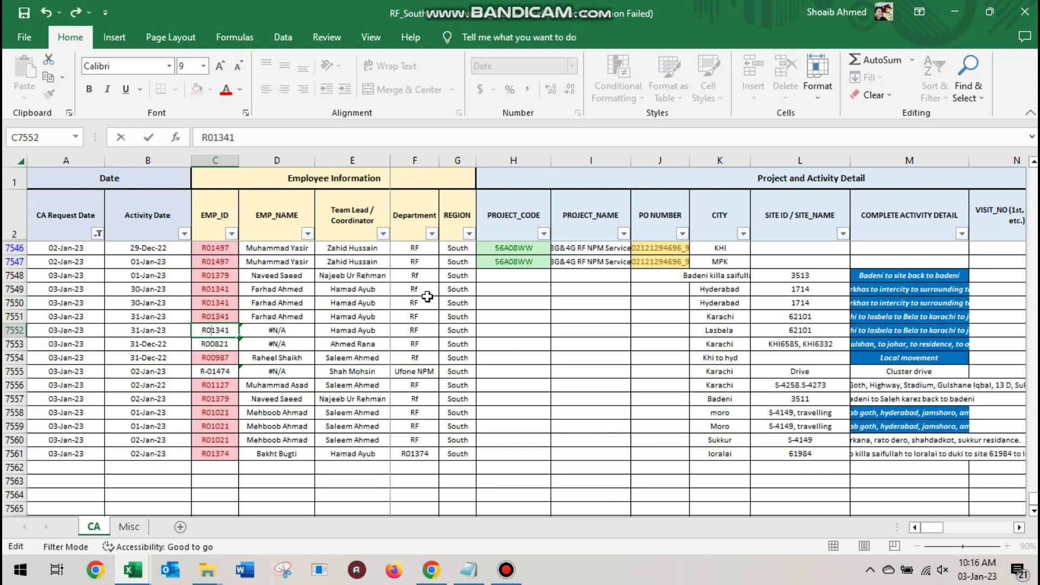
{"action": "key", "text": "Return"}
Recommit ID R00821 and remove the dash from R-01474 so it reads R01474
{"action": "key", "text": "F2"}
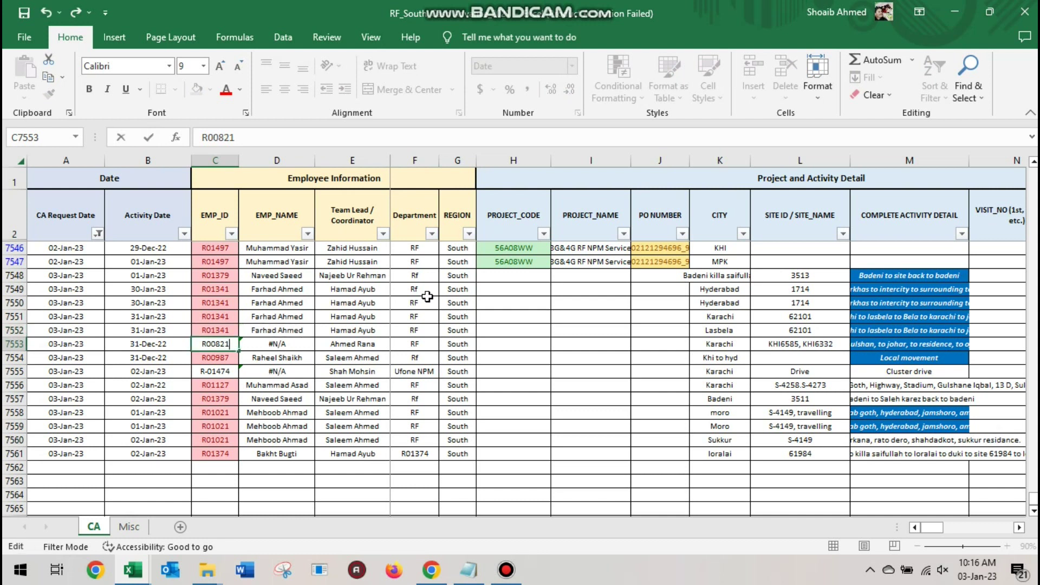
{"action": "key", "text": "Return"}
{"action": "key", "text": "Return"}
{"action": "key", "text": "F2"}
{"action": "key", "text": "BackSpace"}
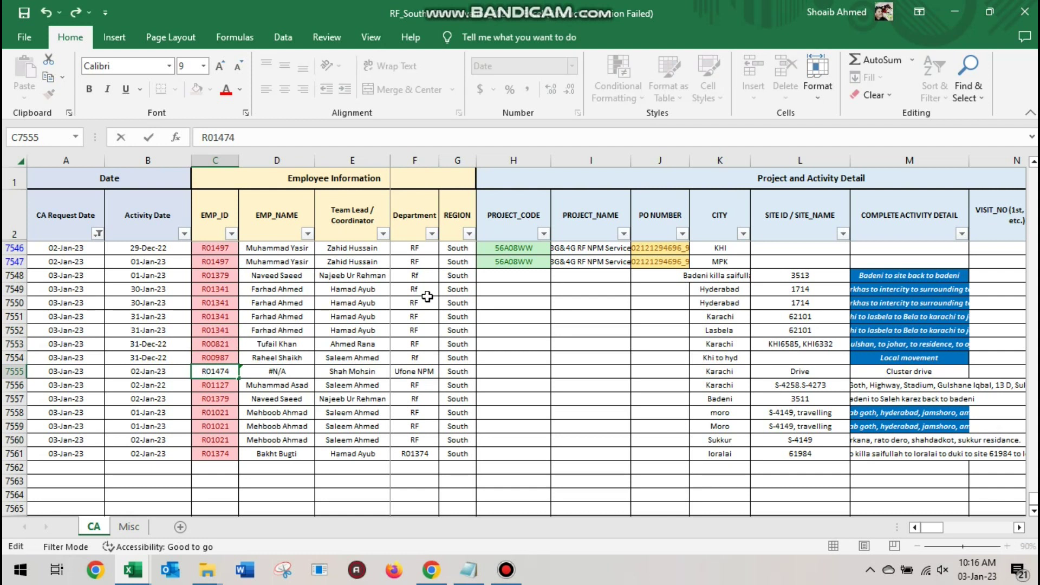
{"action": "key", "text": "Return"}
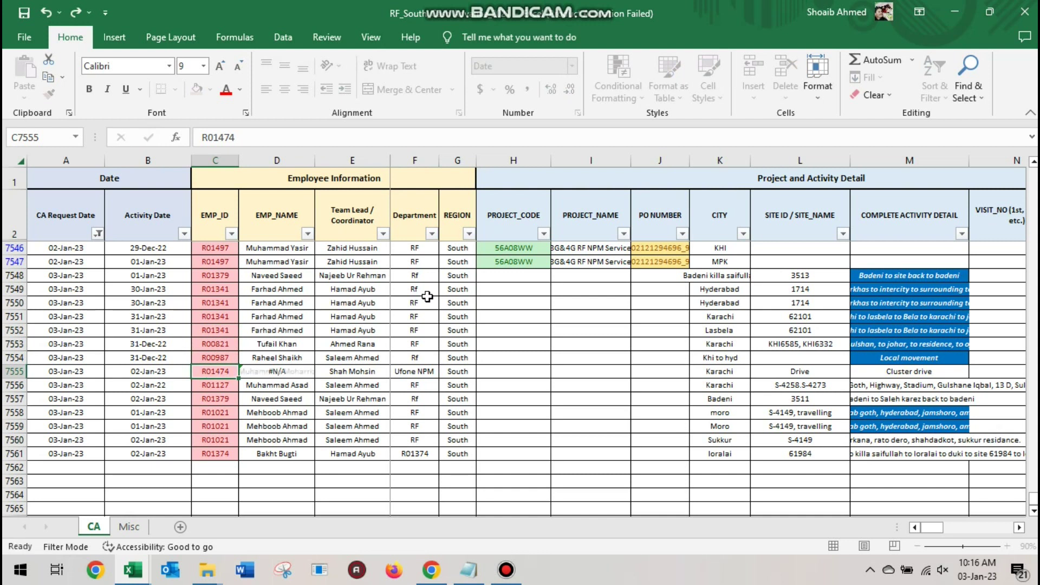
Select and copy the EMP_NAME lookup cells D7548:D7561
{"action": "key", "text": "Up"}
{"action": "key", "text": "Up"}
{"action": "key", "text": "Right"}
{"action": "key", "text": "Up"}
{"action": "key", "text": "Up"}
{"action": "key", "text": "Up"}
{"action": "key", "text": "Up"}
{"action": "key", "text": "Up"}
{"action": "key", "text": "Up"}
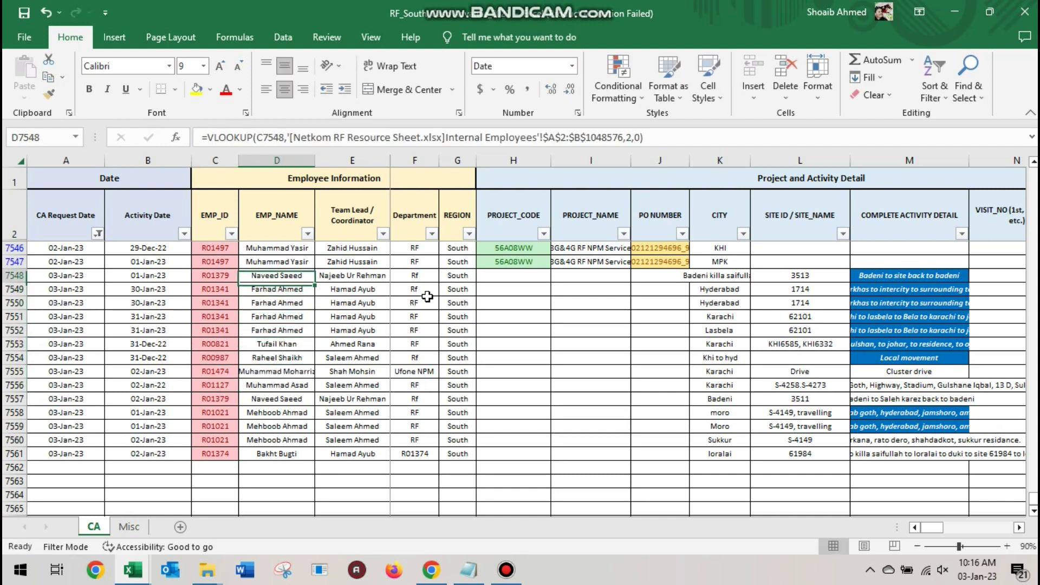
{"action": "key", "text": "ctrl+shift+Down"}
{"action": "key", "text": "ctrl+c"}
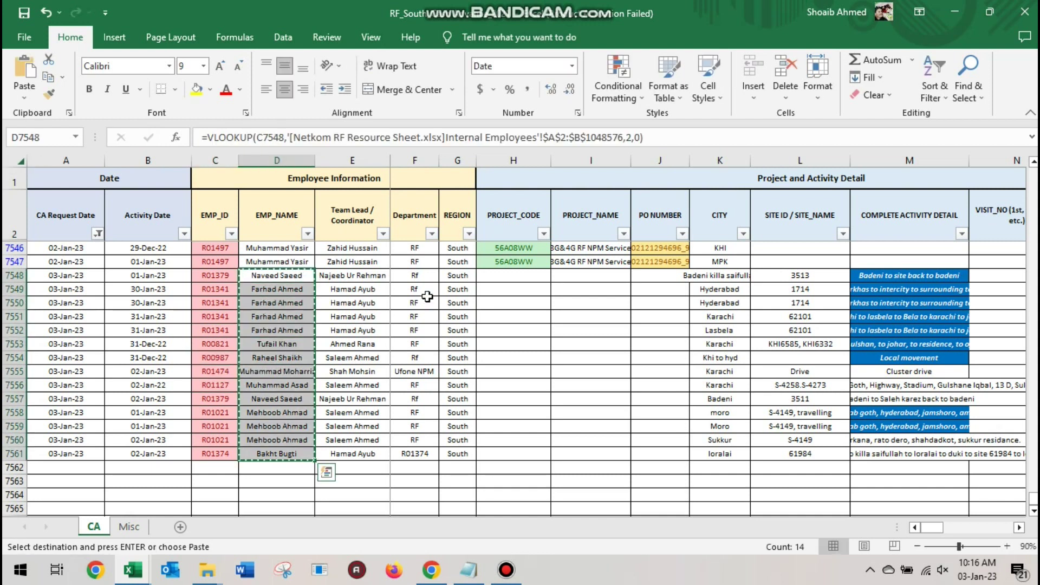
{"action": "key", "text": "ctrl+alt+v"}
{"action": "key", "text": "Escape"}
{"action": "key", "text": "Escape"}
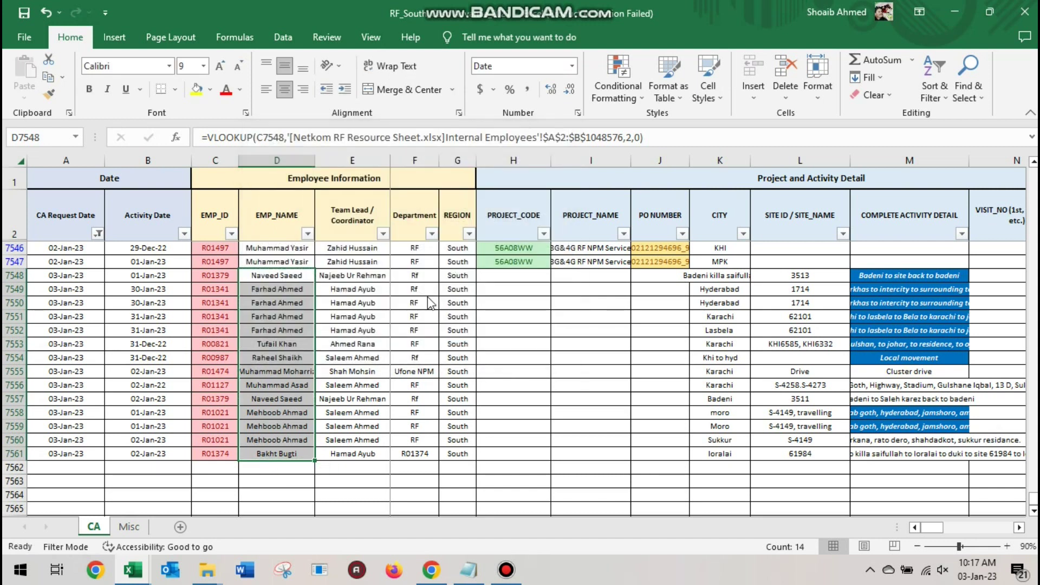
{"action": "key", "text": "alt+Tab"}
Write a two-line note saying formula cells will be copied and pasted back as values in place
{"action": "type", "text": "N"}
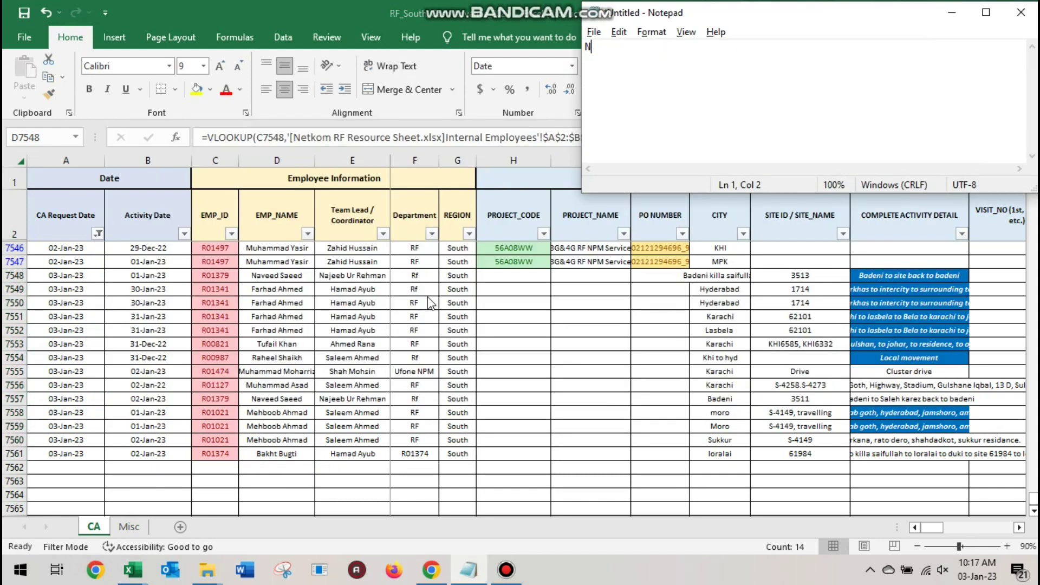
{"action": "type", "text": "OW TO REMOVE THE F"}
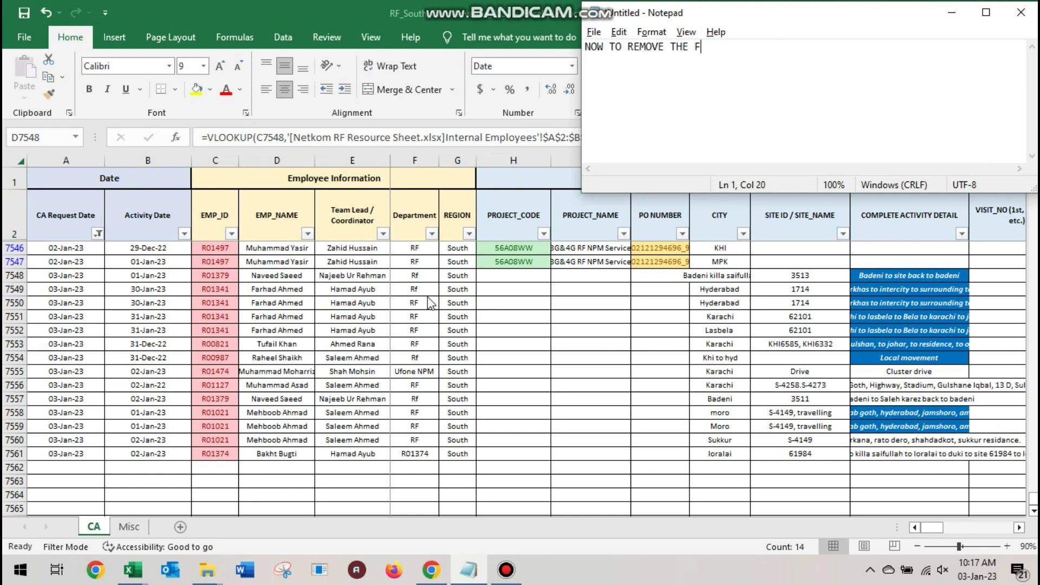
{"action": "type", "text": "ORMULA, I WILL SELECT THE"}
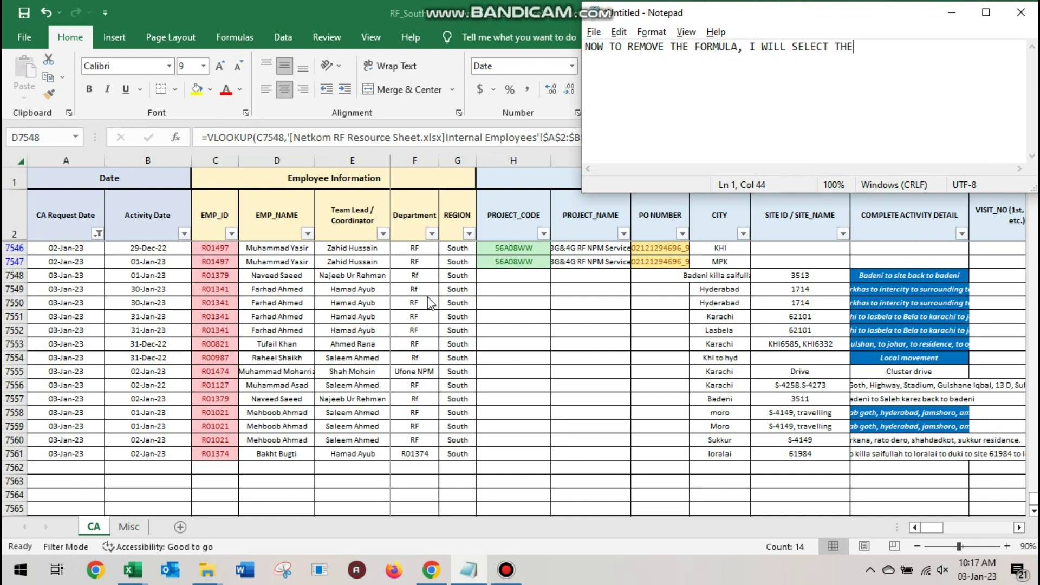
{"action": "type", "text": " CELLS WHICH HAVE FORMULAS"}
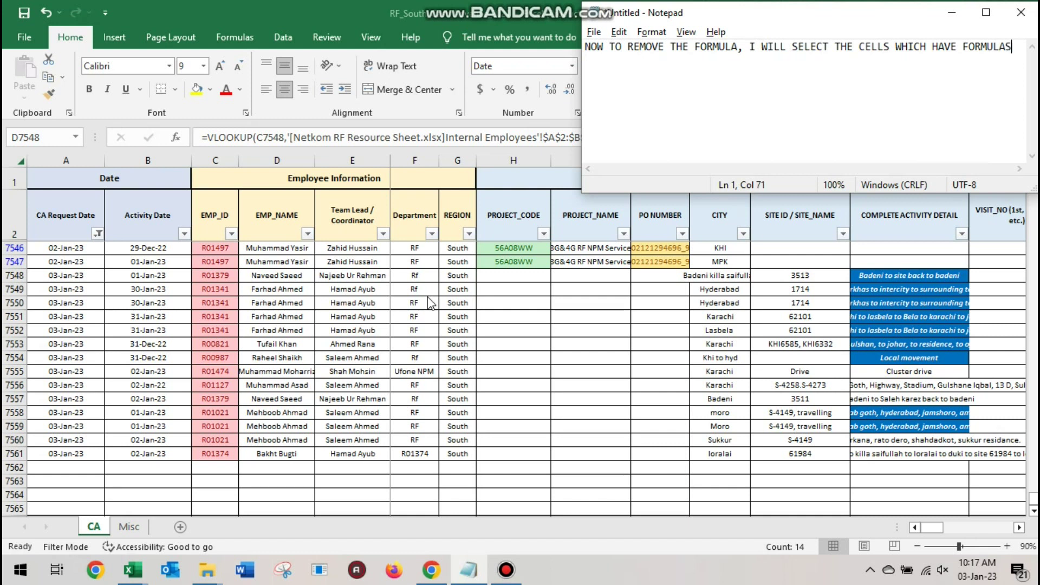
{"action": "key", "text": "Return"}
{"action": "type", "text": "AND THE COPY & "}
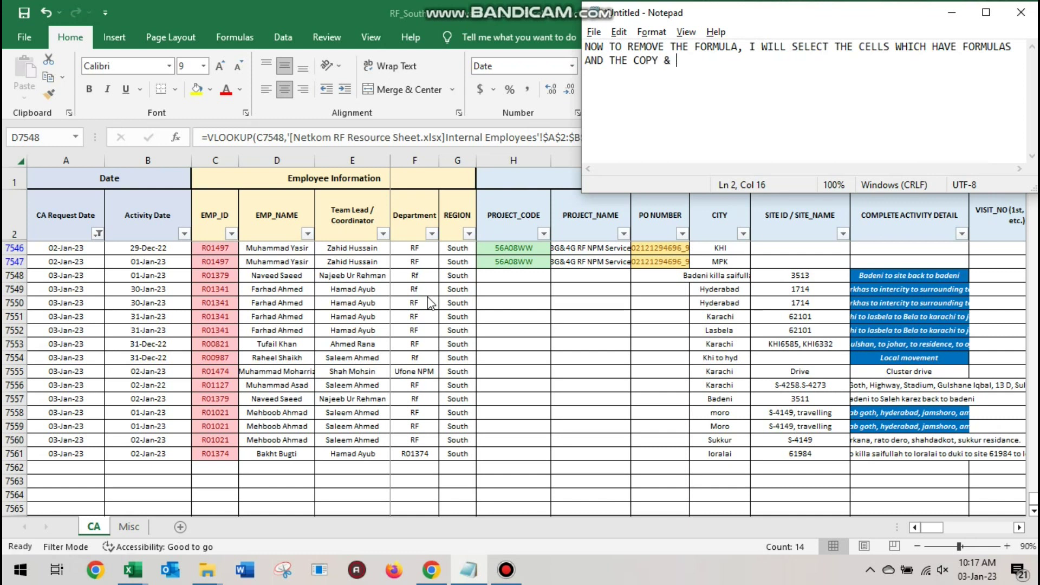
{"action": "type", "text": "PASTE VALUES"}
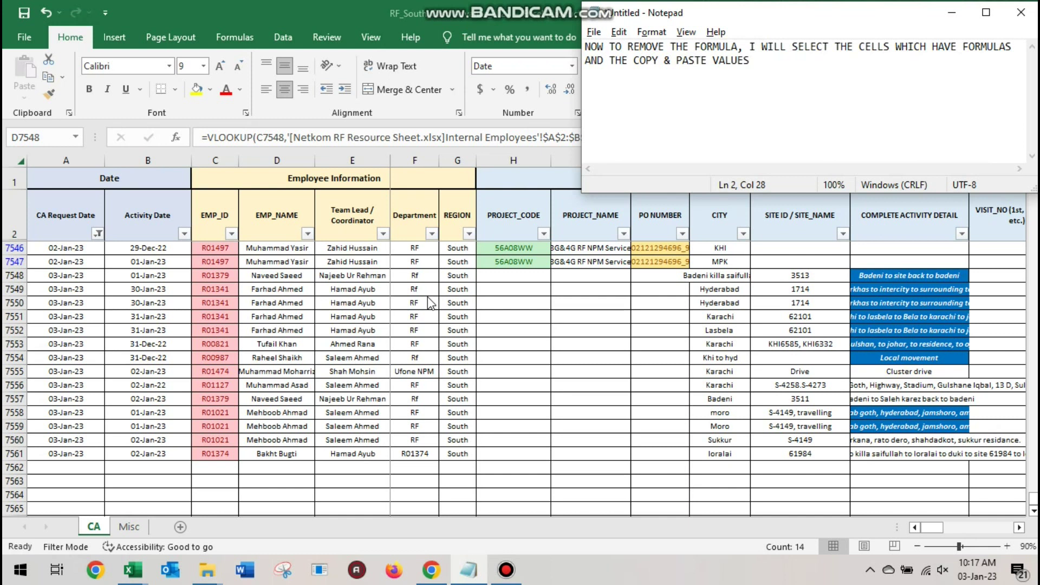
{"action": "type", "text": " IN THE SAME CELL"}
{"action": "key", "text": "ctrl+a"}
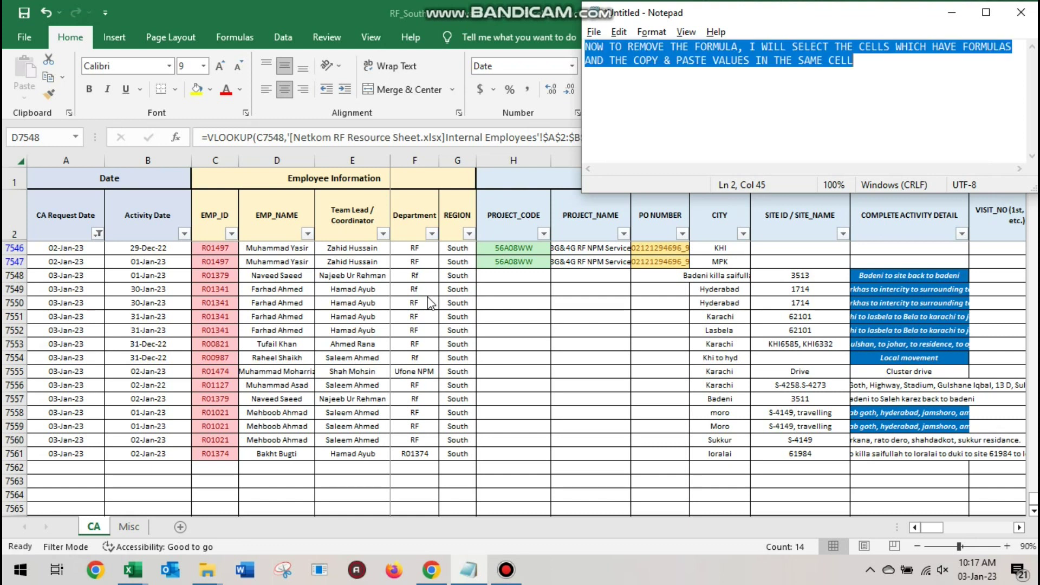
{"action": "key", "text": "alt+Tab"}
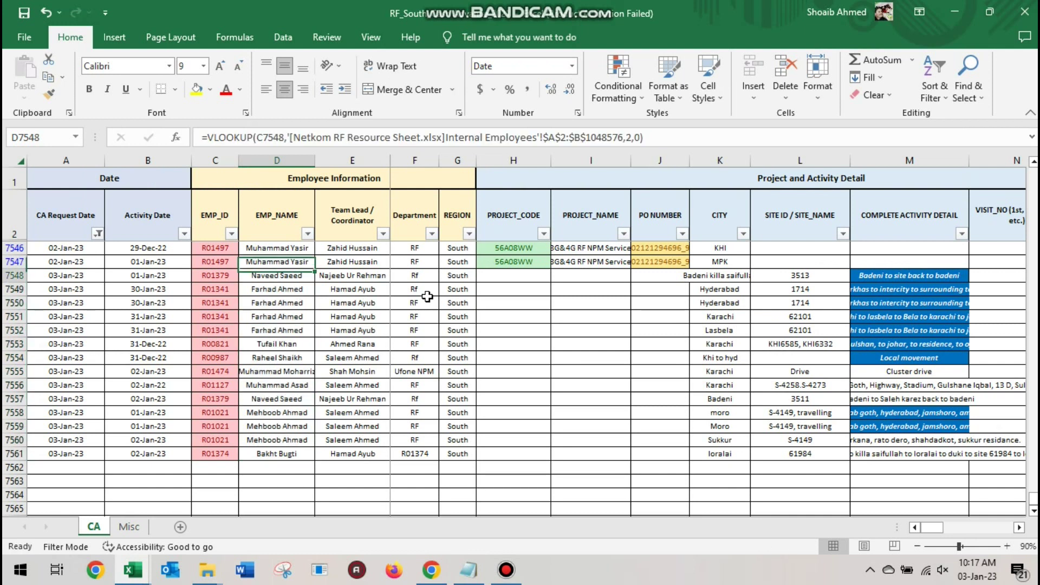
Paste D7548:D7561 back onto themselves as plain values, removing the VLOOKUP formulas
{"action": "key", "text": "ctrl+v"}
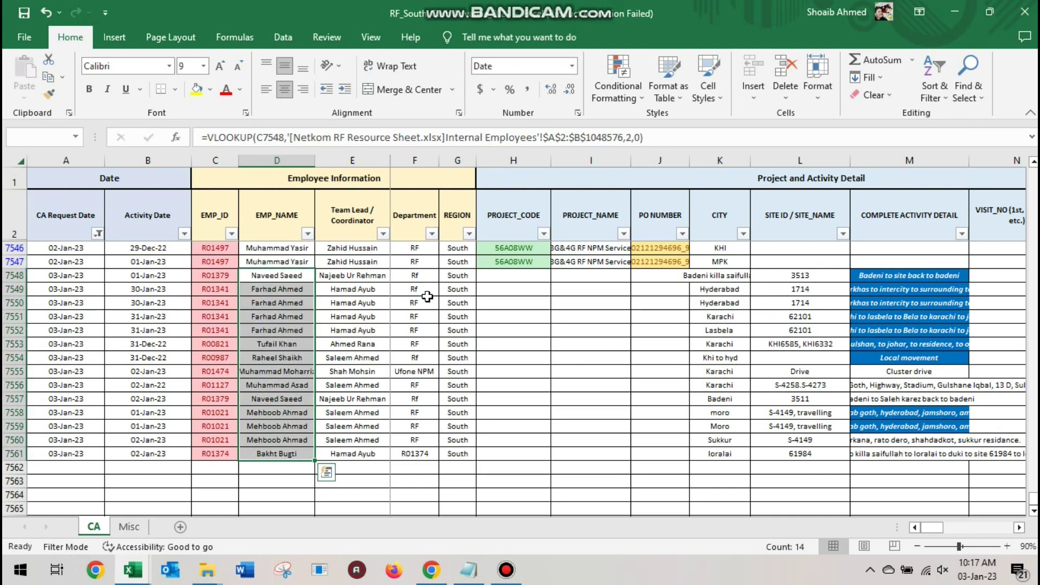
{"action": "key", "text": "ctrl+c"}
{"action": "left_click", "coordinate": [24, 93]}
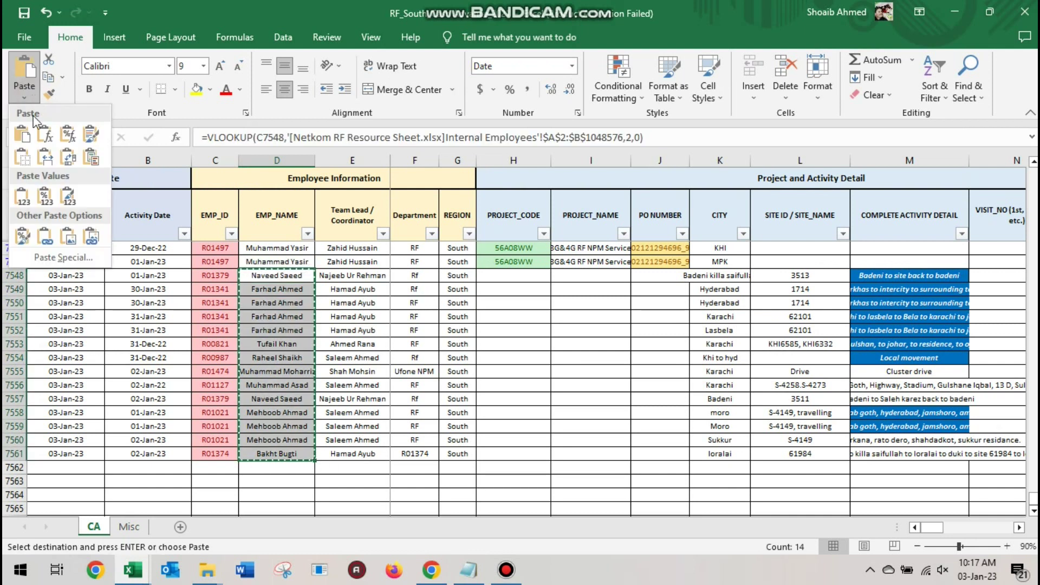
{"action": "left_click", "coordinate": [23, 200]}
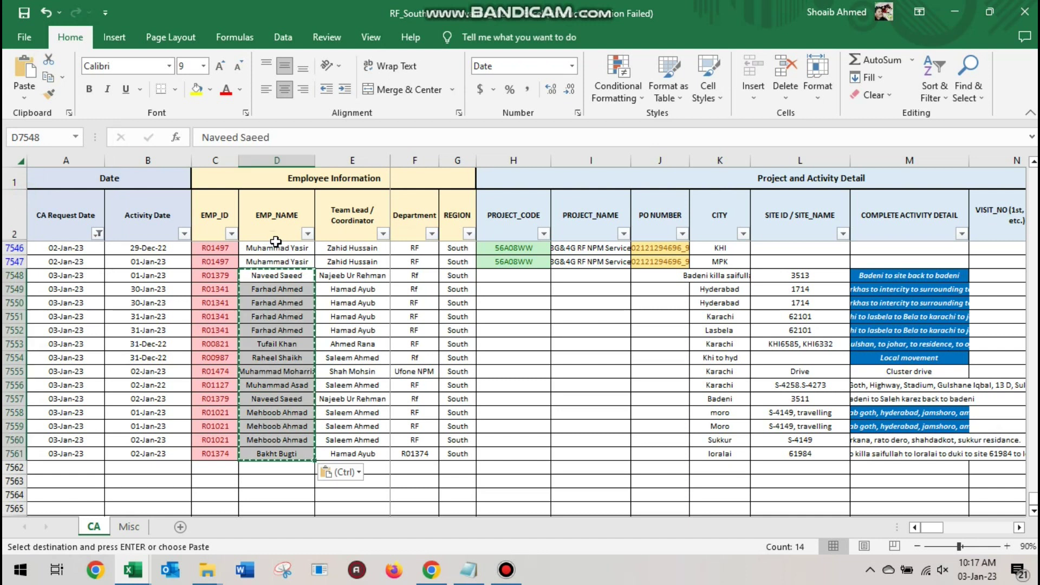
{"action": "key", "text": "Escape"}
{"action": "key", "text": "Right"}
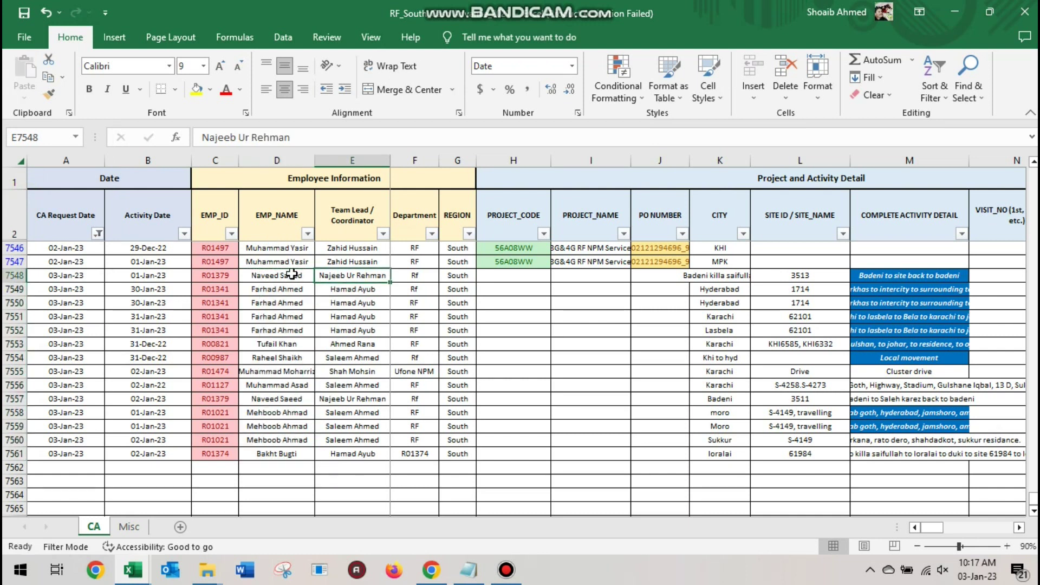
{"action": "key", "text": "Return"}
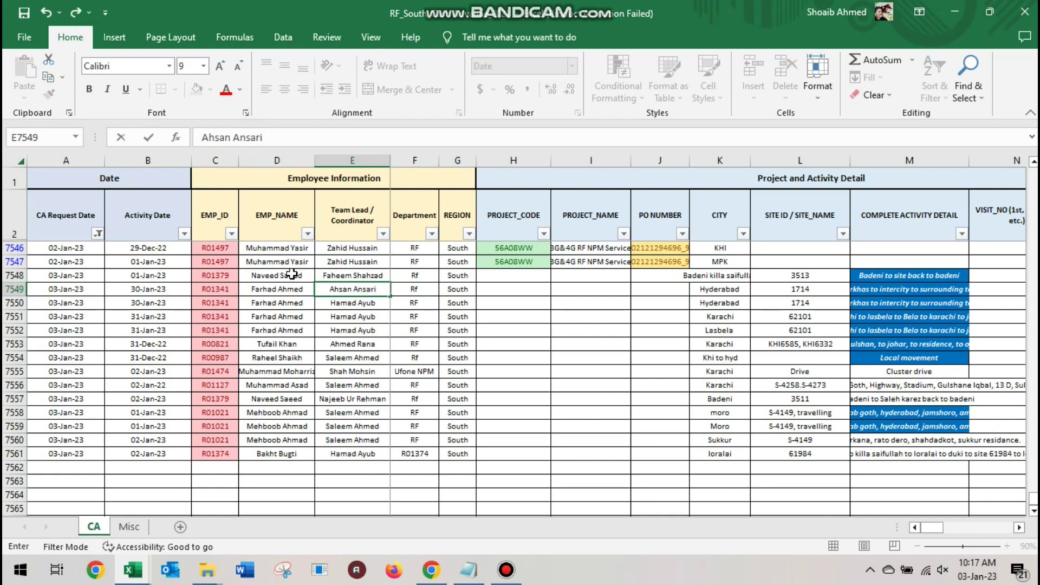
{"action": "key", "text": "Return"}
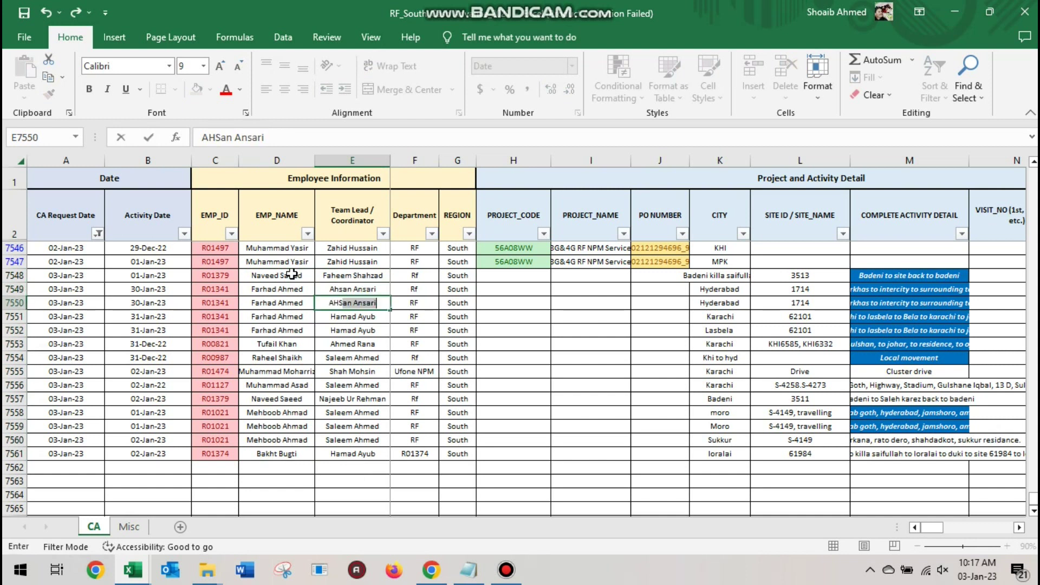
{"action": "key", "text": "Return"}
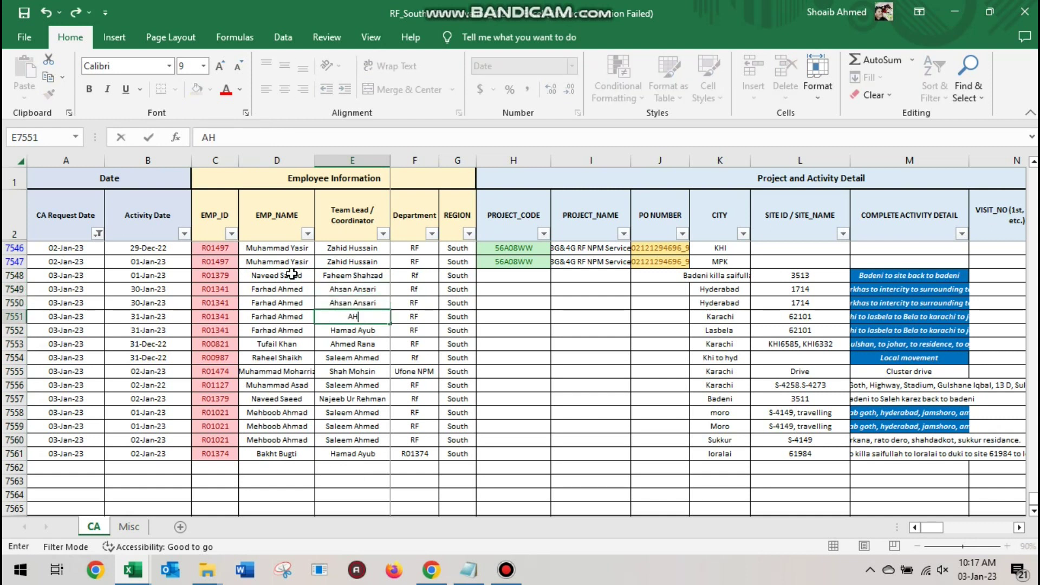
{"action": "key", "text": "alt+Tab"}
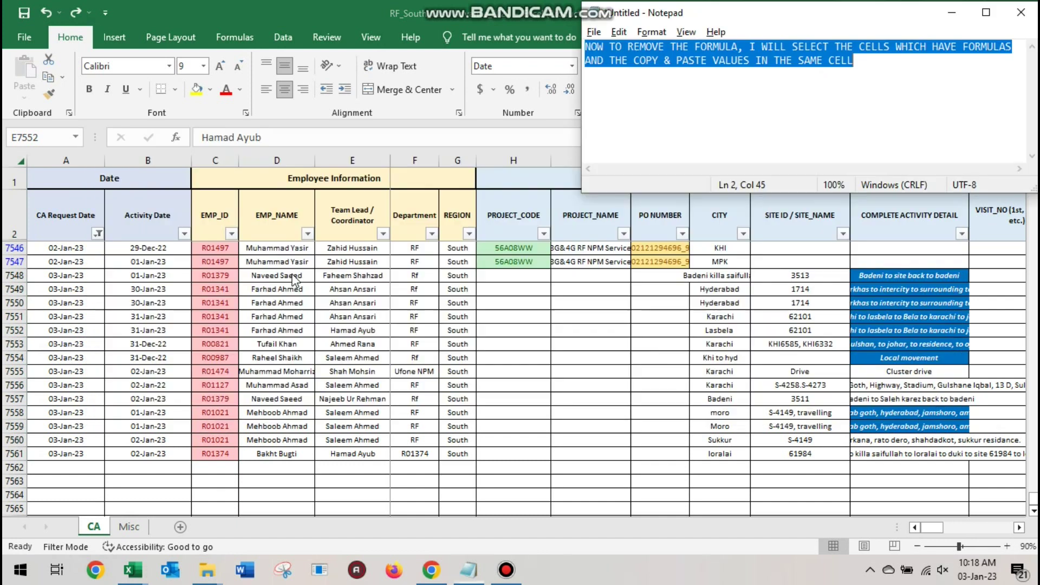
{"action": "key", "text": "alt+Tab"}
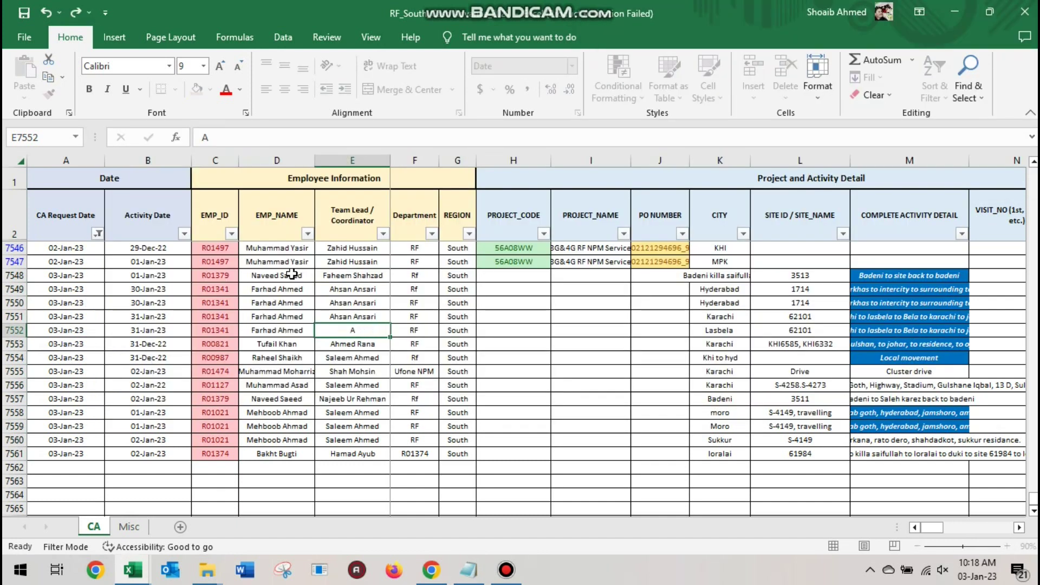
{"action": "key", "text": "Down"}
{"action": "key", "text": "Down"}
{"action": "key", "text": "Down"}
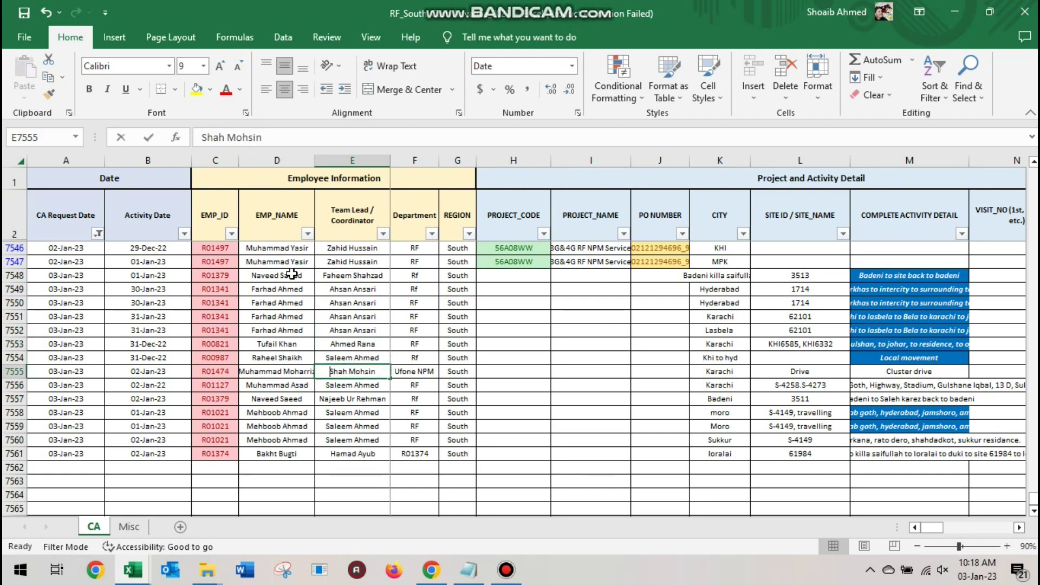
{"action": "key", "text": "Down"}
{"action": "key", "text": "Down"}
{"action": "key", "text": "Down"}
{"action": "key", "text": "Down"}
{"action": "key", "text": "Down"}
{"action": "key", "text": "Down"}
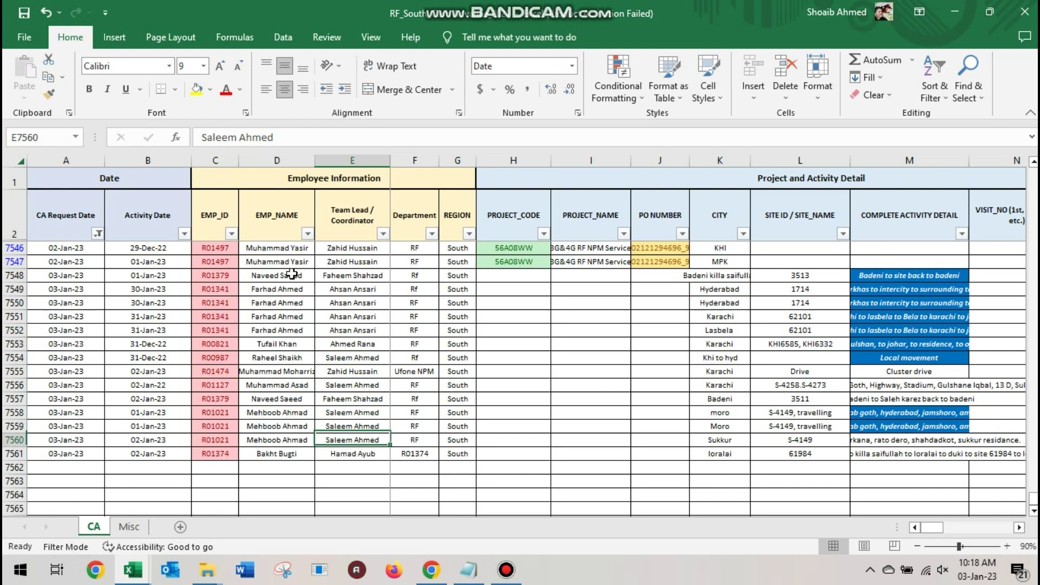
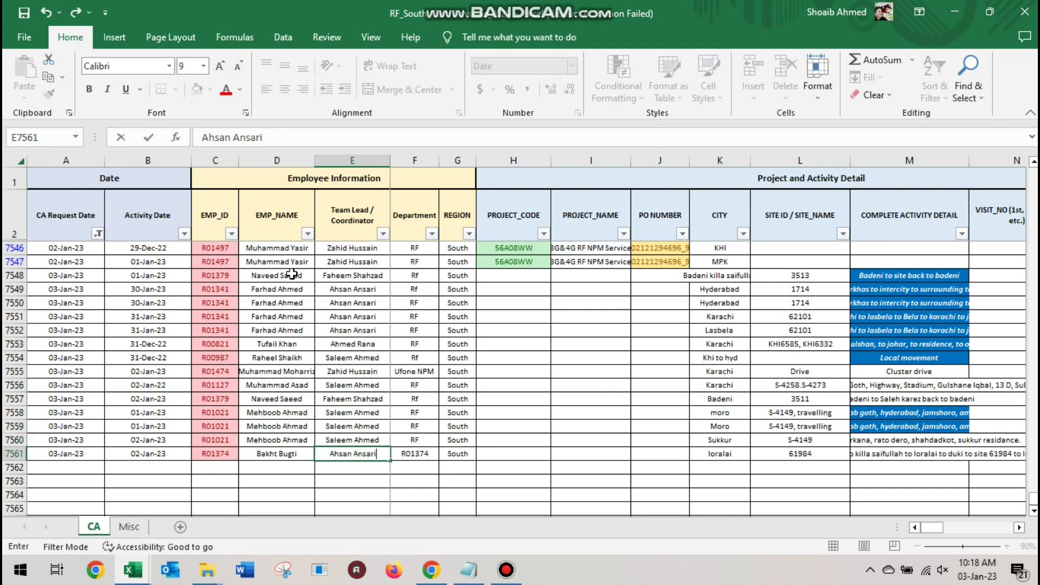
{"action": "key", "text": "Right"}
{"action": "key", "text": "Up"}
{"action": "key", "text": "Up"}
{"action": "key", "text": "Up"}
{"action": "key", "text": "Up"}
{"action": "key", "text": "Up"}
{"action": "key", "text": "Up"}
{"action": "key", "text": "Up"}
{"action": "key", "text": "Up"}
{"action": "key", "text": "Up"}
{"action": "key", "text": "Up"}
{"action": "key", "text": "Up"}
{"action": "key", "text": "Up"}
{"action": "key", "text": "Up"}
{"action": "key", "text": "Up"}
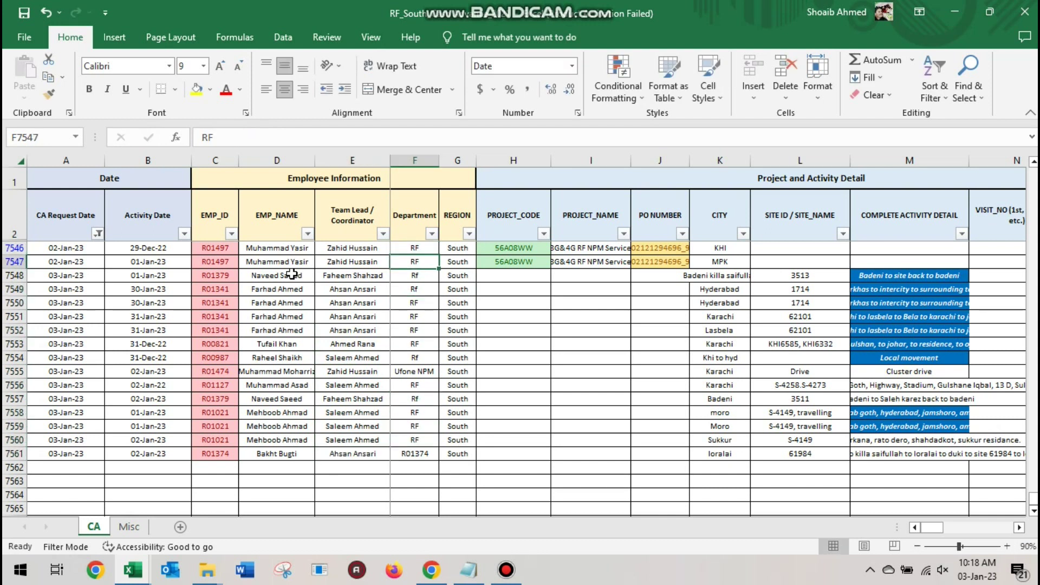
Copy department RF and region South from row 7547 into rows 7548 to 7561
{"action": "key", "text": "shift+Right"}
{"action": "key", "text": "ctrl+c"}
{"action": "key", "text": "Down"}
{"action": "key", "text": "shift+Right"}
{"action": "key", "text": "shift+Down"}
{"action": "key", "text": "shift+Down"}
{"action": "key", "text": "shift+Down"}
{"action": "key", "text": "shift+Down"}
{"action": "key", "text": "shift+Down"}
{"action": "key", "text": "shift+Down"}
{"action": "key", "text": "shift+Down"}
{"action": "key", "text": "shift+Down"}
{"action": "key", "text": "shift+Down"}
{"action": "key", "text": "shift+Down"}
{"action": "key", "text": "shift+Down"}
{"action": "key", "text": "shift+Down"}
{"action": "key", "text": "shift+Down"}
{"action": "key", "text": "ctrl+v"}
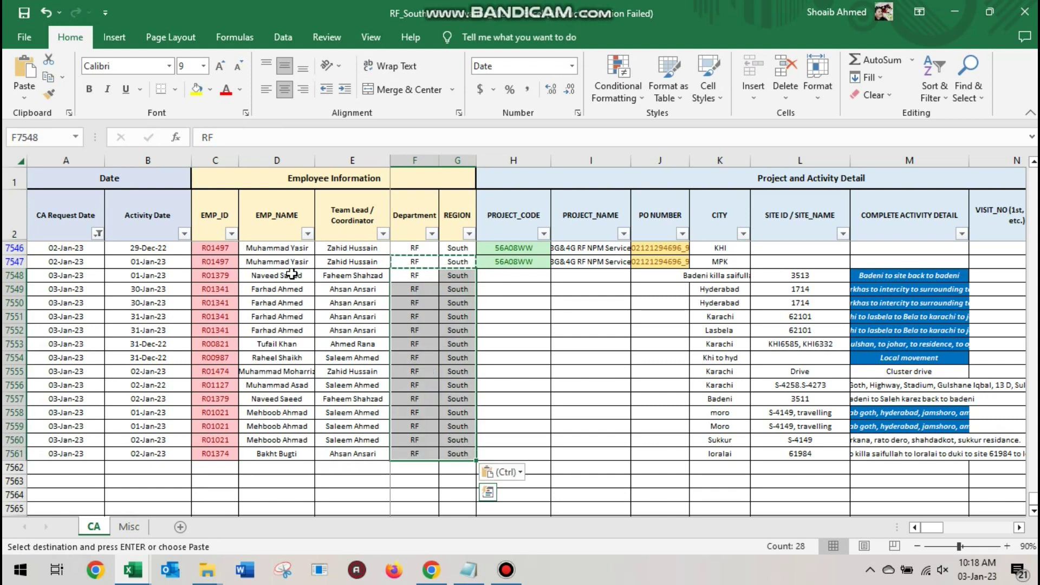
Enter city QILA SAIFULLAH and site 3513 in row 7548
{"action": "key", "text": "Right"}
{"action": "key", "text": "Right"}
{"action": "key", "text": "Right"}
{"action": "key", "text": "Right"}
{"action": "key", "text": "Right"}
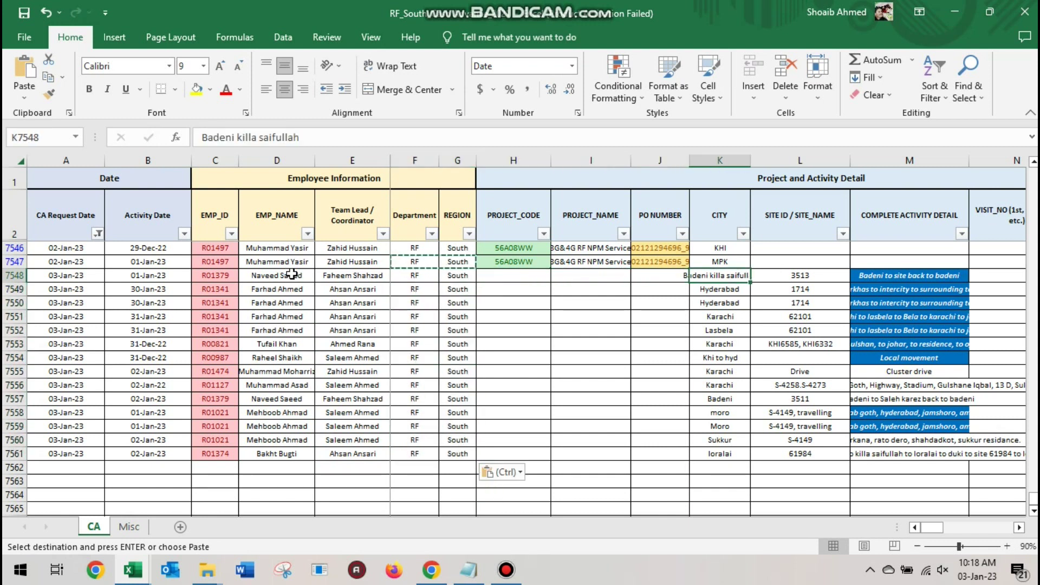
{"action": "type", "text": "QILA SAIFULLAH"}
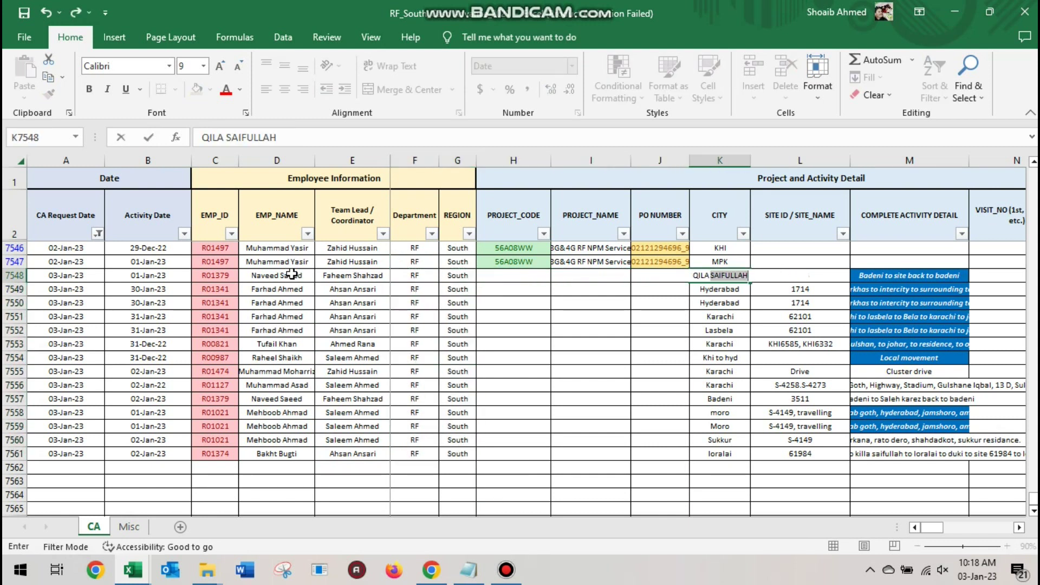
{"action": "key", "text": "Right"}
{"action": "type", "text": "3513"}
{"action": "key", "text": "Return"}
Retype the loralai city entry as LORALAI and review the CITY column entries
{"action": "key", "text": "Left"}
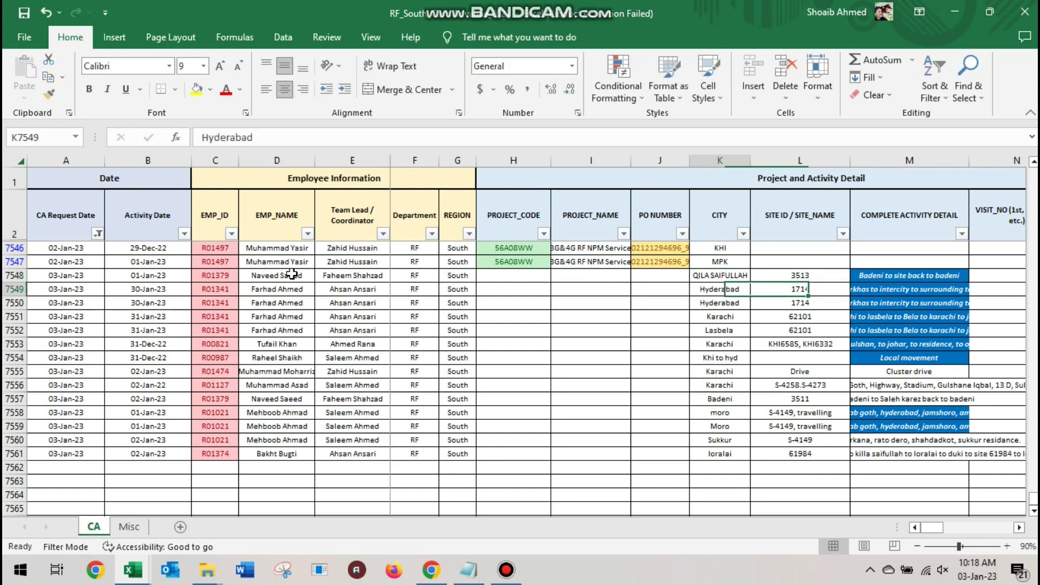
{"action": "key", "text": "Down"}
{"action": "key", "text": "Down"}
{"action": "key", "text": "Down"}
{"action": "key", "text": "Down"}
{"action": "key", "text": "Down"}
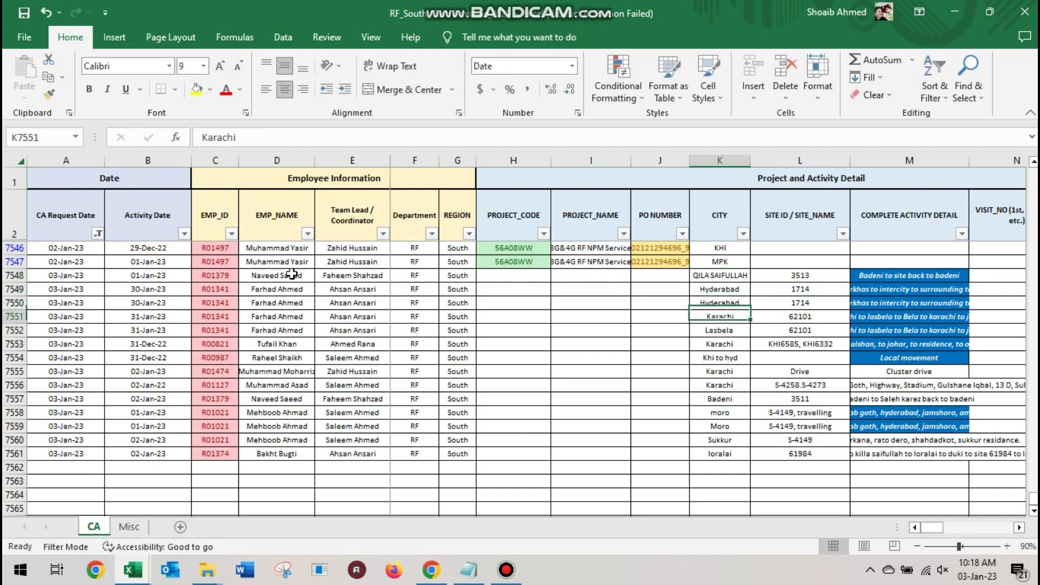
{"action": "key", "text": "Down"}
{"action": "key", "text": "Down"}
{"action": "key", "text": "Down"}
{"action": "key", "text": "Down"}
{"action": "key", "text": "Down"}
{"action": "key", "text": "Down"}
{"action": "key", "text": "Down"}
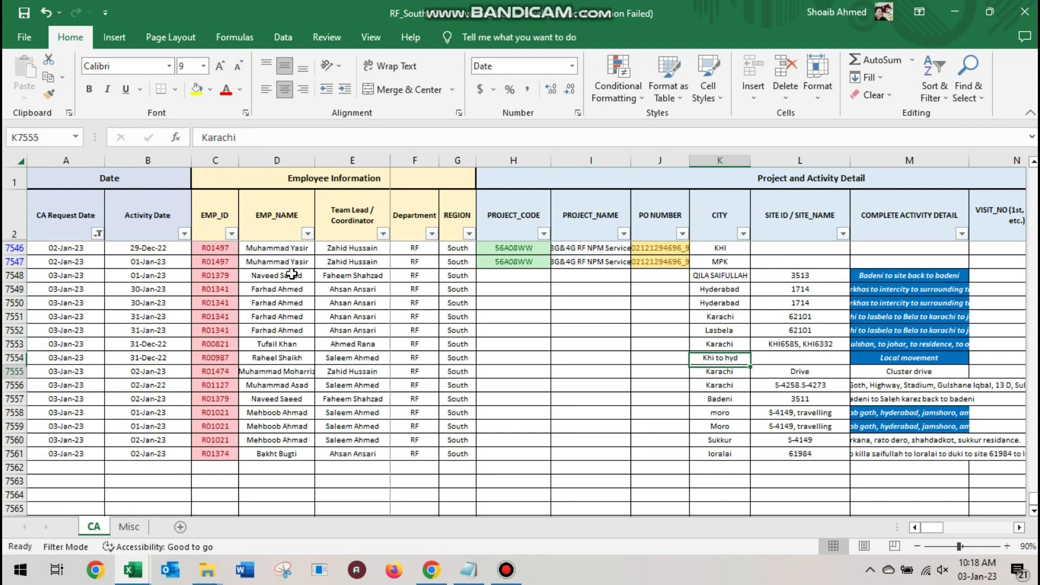
{"action": "key", "text": "Down"}
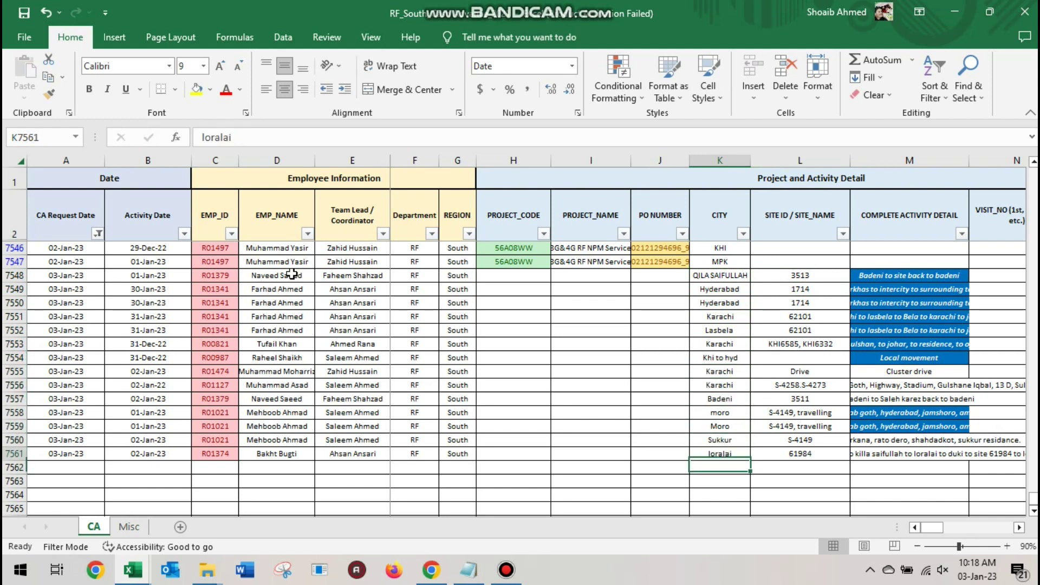
{"action": "key", "text": "Up"}
{"action": "type", "text": "LORALAI"}
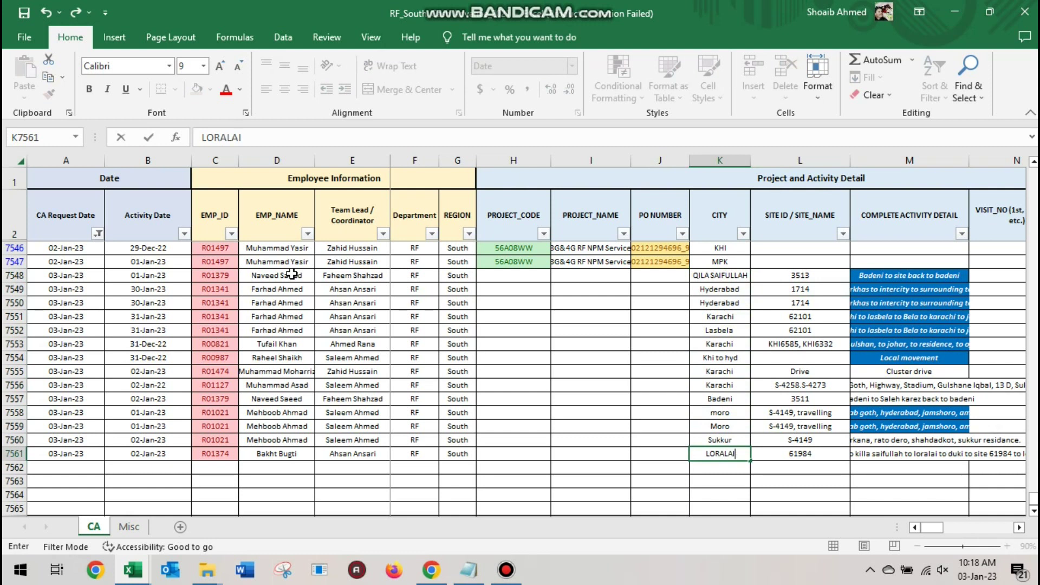
{"action": "key", "text": "Return"}
{"action": "key", "text": "Up"}
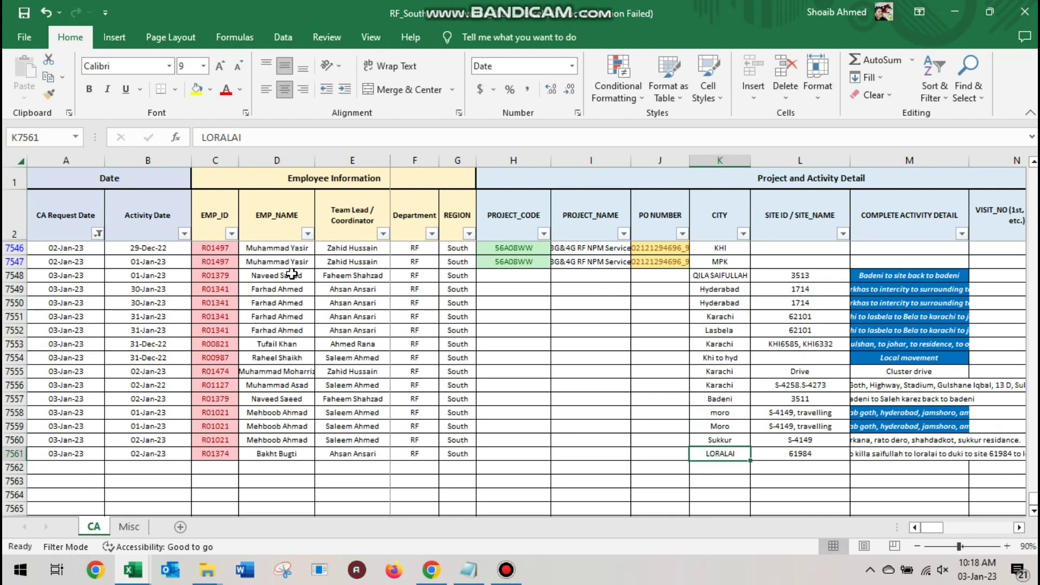
{"action": "key", "text": "Up"}
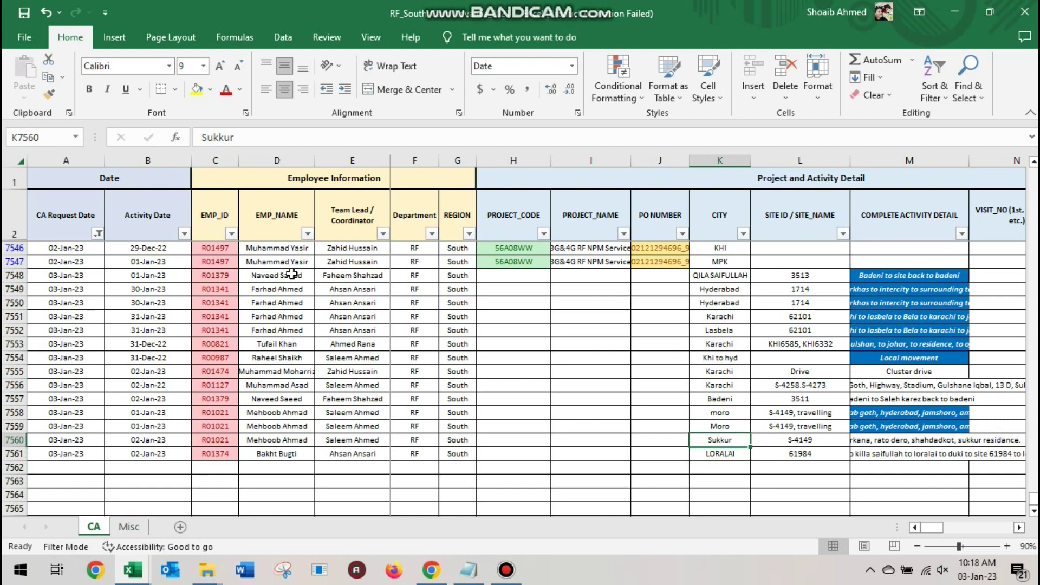
{"action": "key", "text": "Up"}
{"action": "key", "text": "Up"}
{"action": "key", "text": "Up"}
{"action": "key", "text": "Up"}
{"action": "key", "text": "Up"}
{"action": "key", "text": "Up"}
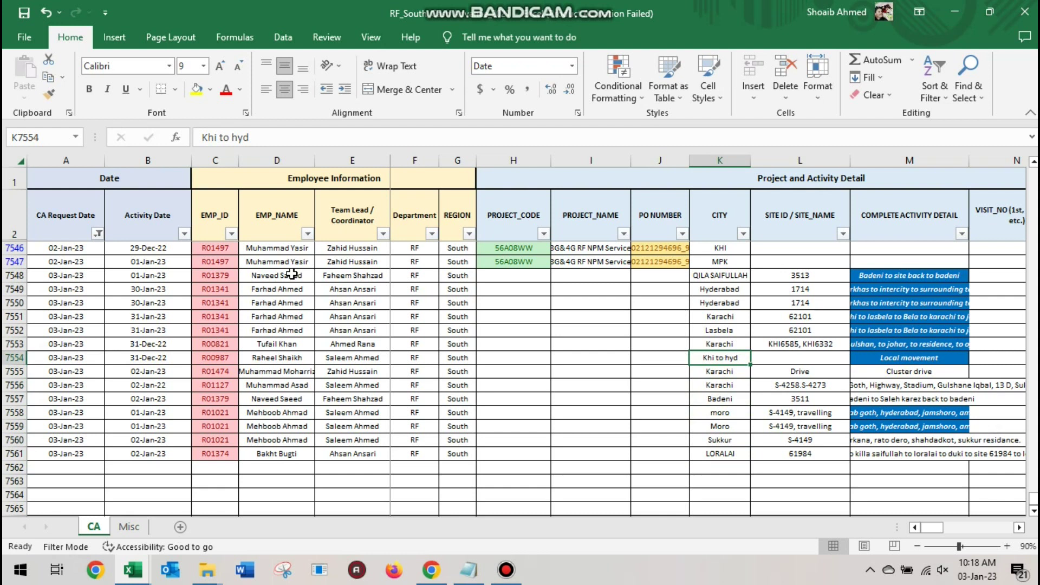
{"action": "key", "text": "Up"}
{"action": "key", "text": "Up"}
{"action": "key", "text": "Up"}
{"action": "key", "text": "Up"}
{"action": "key", "text": "Up"}
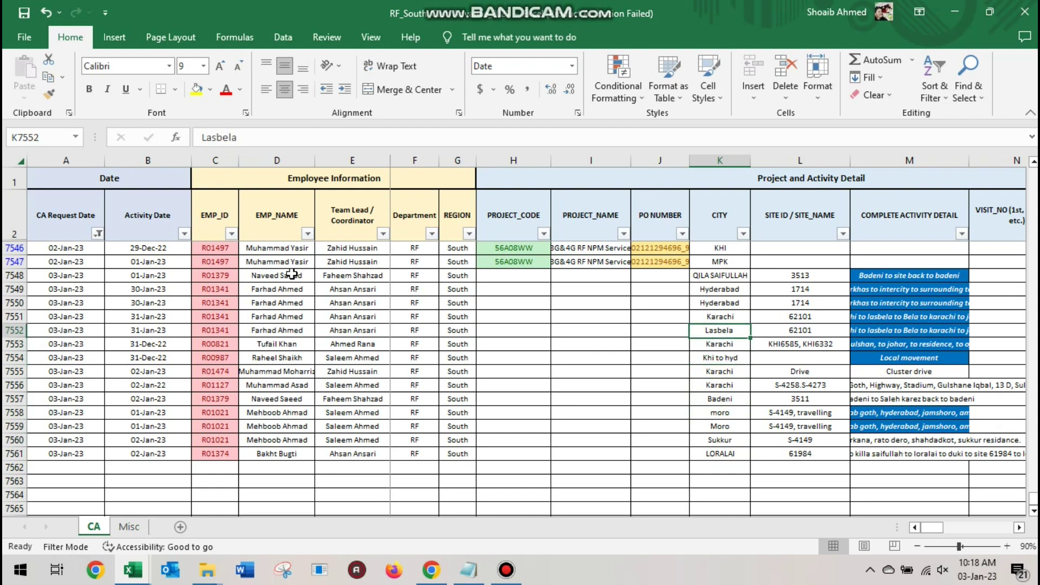
{"action": "key", "text": "Down"}
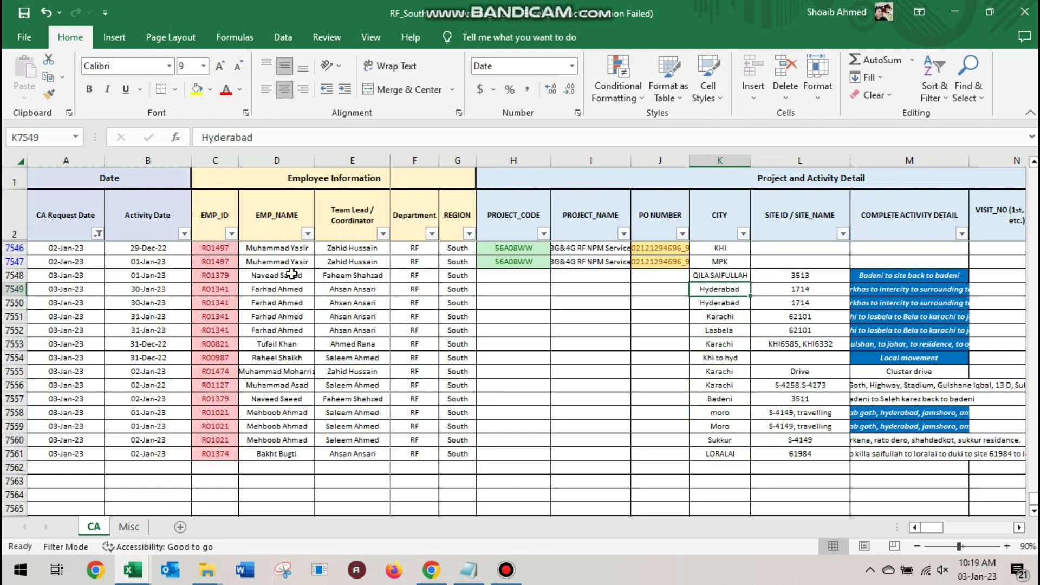
{"action": "key", "text": "Down"}
{"action": "key", "text": "Down"}
{"action": "key", "text": "Down"}
{"action": "key", "text": "Down"}
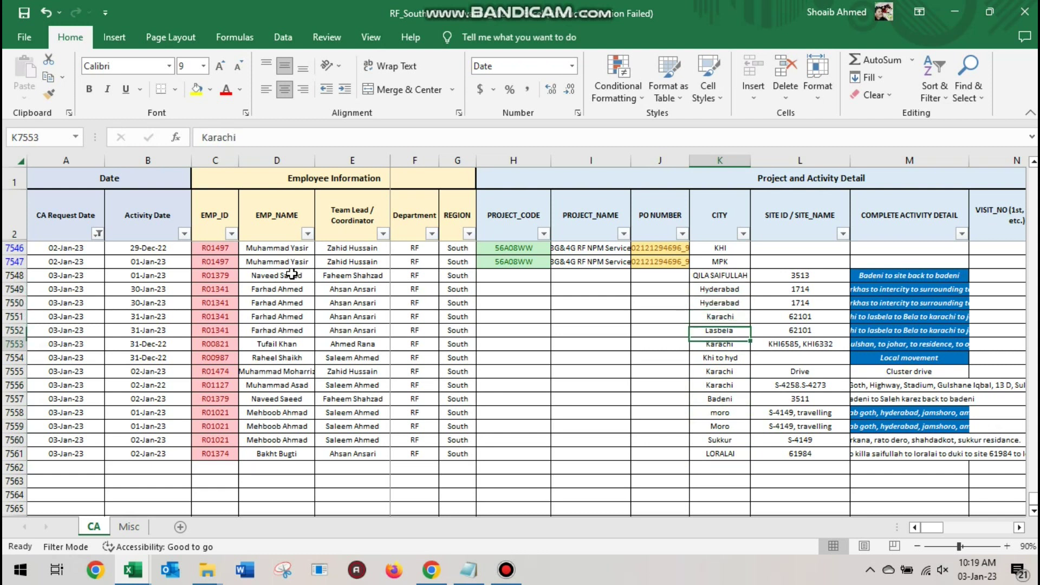
{"action": "key", "text": "Down"}
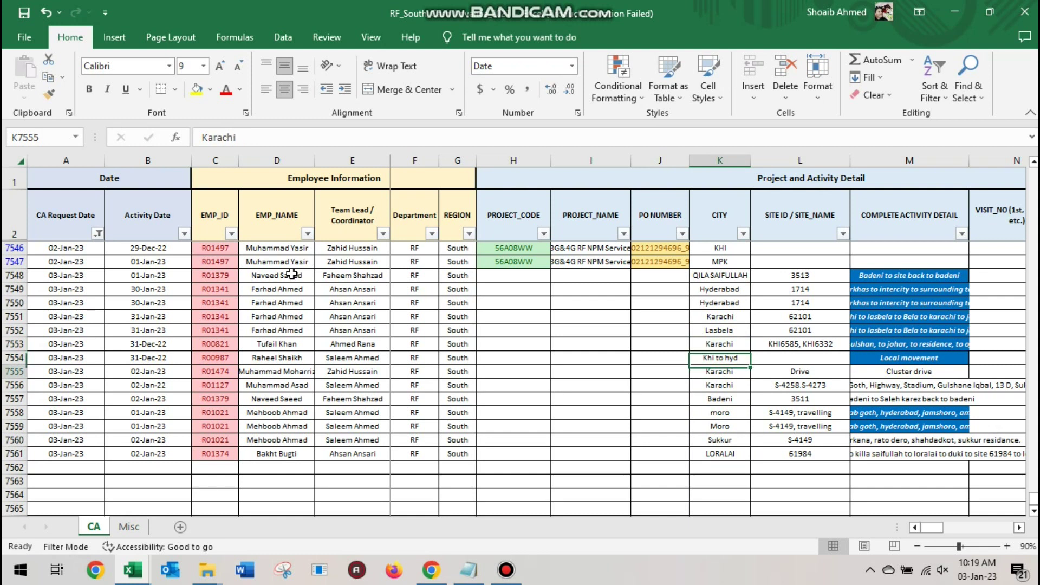
{"action": "key", "text": "Down"}
{"action": "key", "text": "Down"}
{"action": "key", "text": "Down"}
{"action": "key", "text": "Right"}
{"action": "key", "text": "Right"}
{"action": "key", "text": "Right"}
{"action": "key", "text": "Right"}
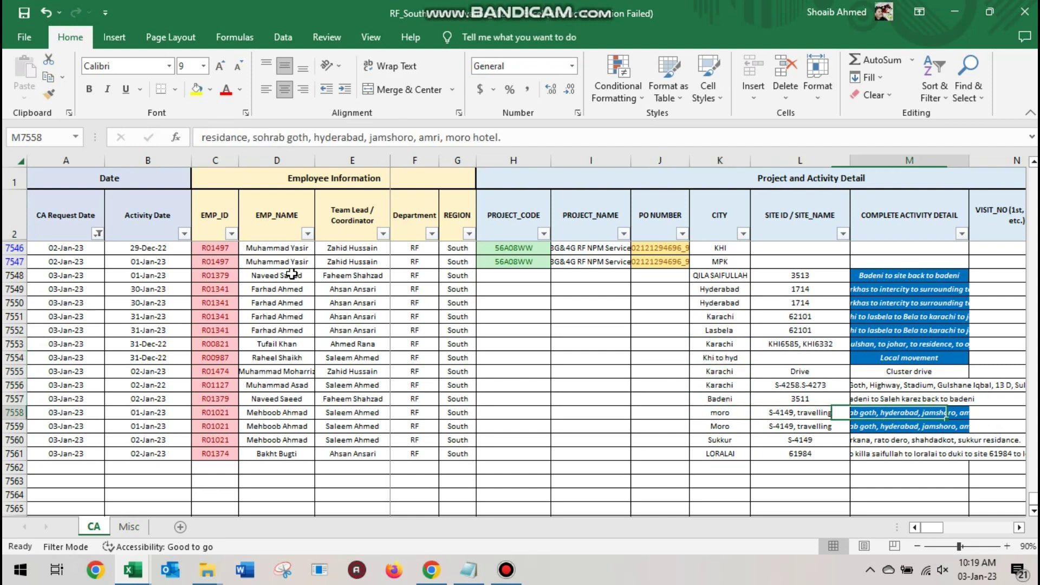
{"action": "key", "text": "Right"}
{"action": "key", "text": "Right"}
{"action": "key", "text": "Right"}
{"action": "key", "text": "Right"}
{"action": "key", "text": "Right"}
{"action": "key", "text": "Right"}
{"action": "key", "text": "Right"}
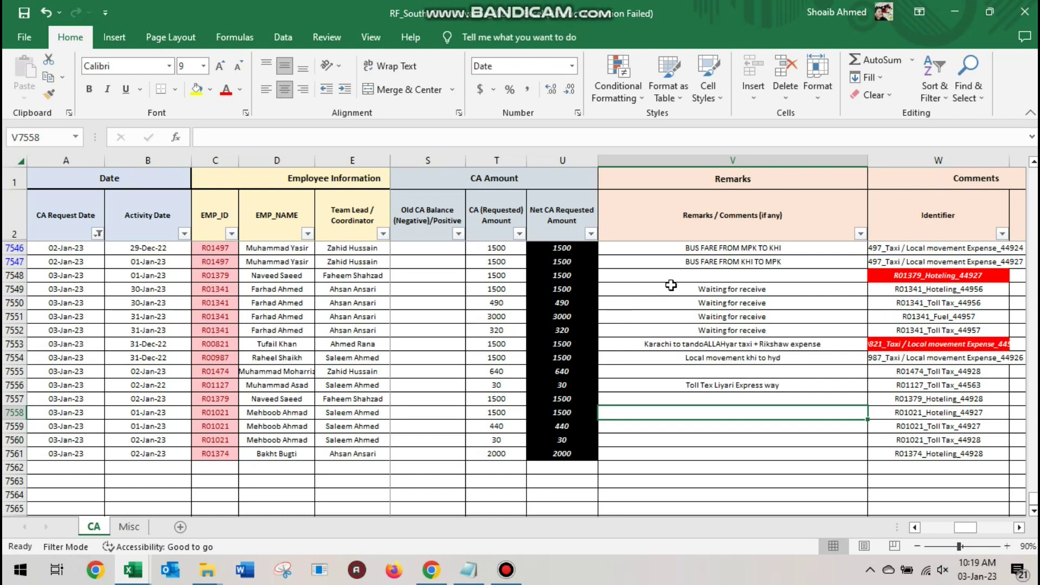
{"action": "left_click", "coordinate": [9, 275]}
Delete duplicate row 7548 and set B7548's activity date to 30-Dec-22
{"action": "right_click", "coordinate": [8, 275]}
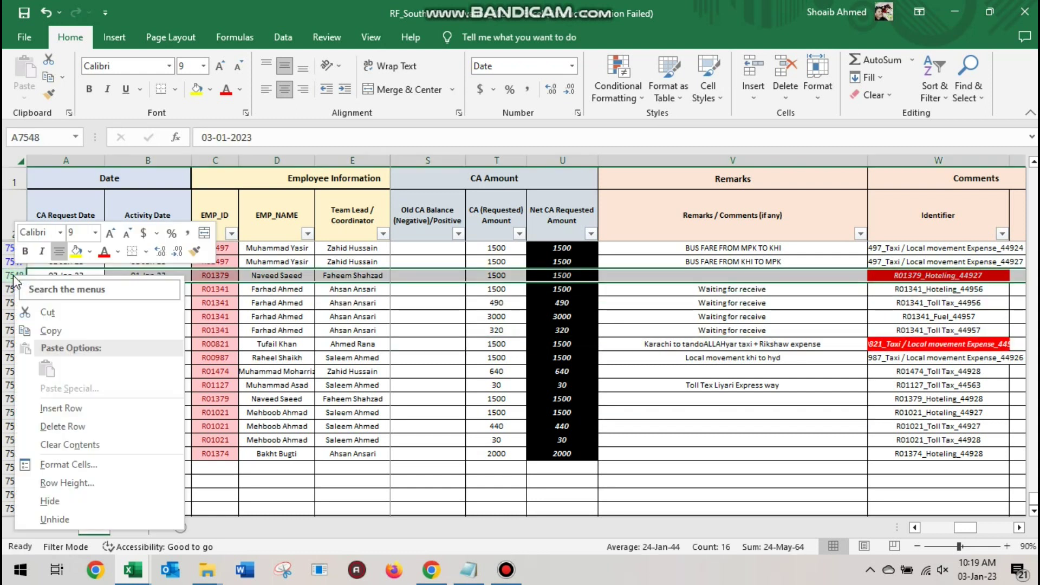
{"action": "left_click", "coordinate": [76, 426]}
{"action": "left_click", "coordinate": [157, 277]}
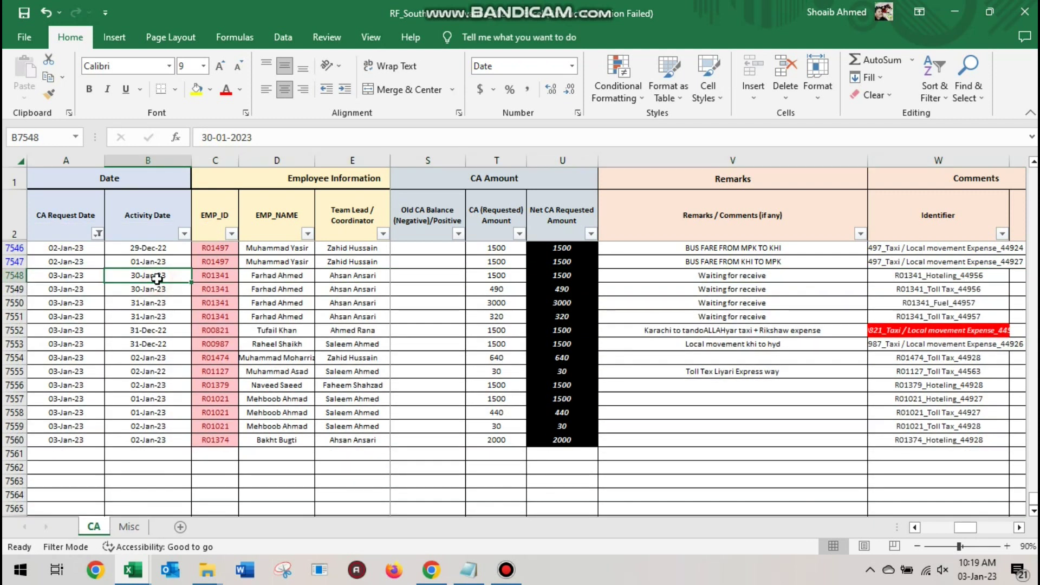
{"action": "double_click", "coordinate": [157, 277]}
{"action": "type", "text": "30DEC22"}
{"action": "key", "text": "Return"}
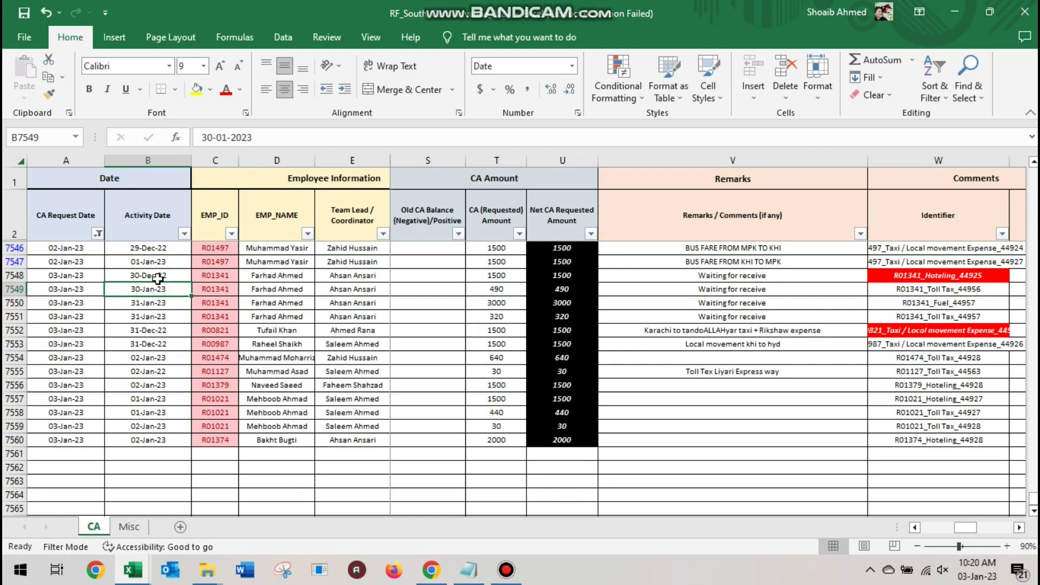
Set the dates in B7549:B7551 to 30-Dec-22, 31-Dec-22 and 31-Dec-22
{"action": "type", "text": "30DEC22"}
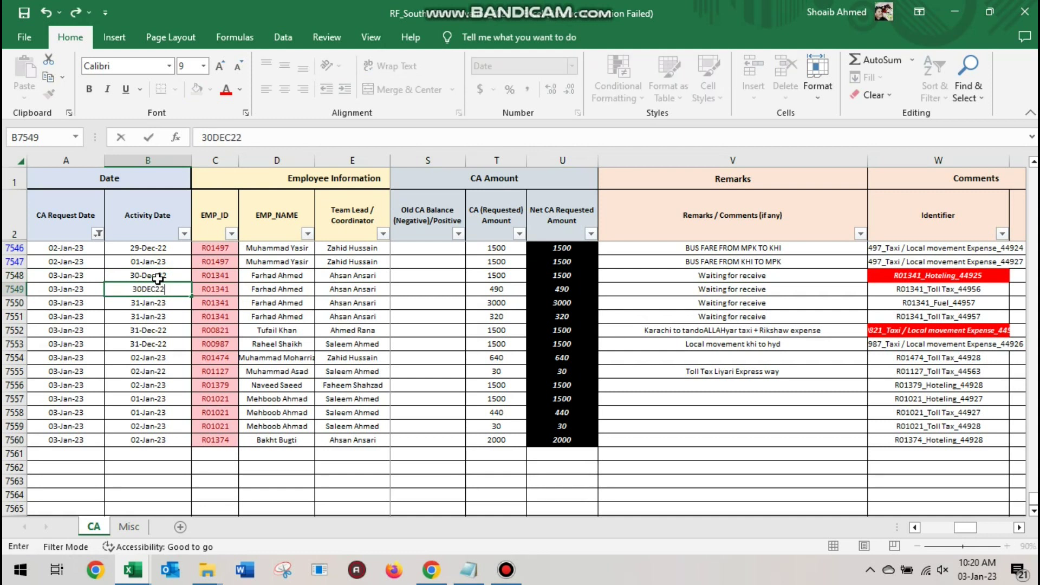
{"action": "key", "text": "Return"}
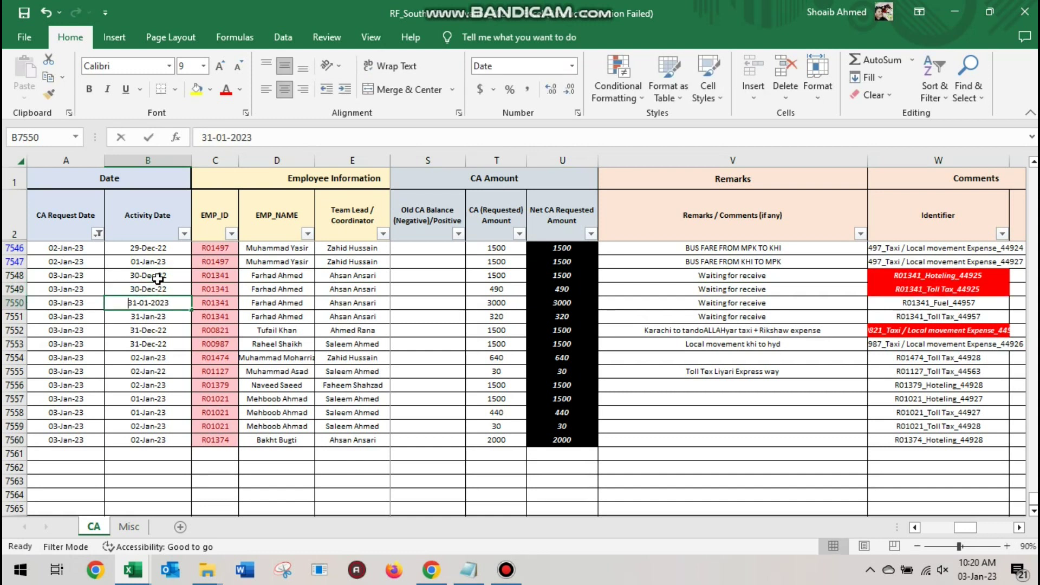
{"action": "key", "text": "BackSpace"}
{"action": "type", "text": "31DEC2"}
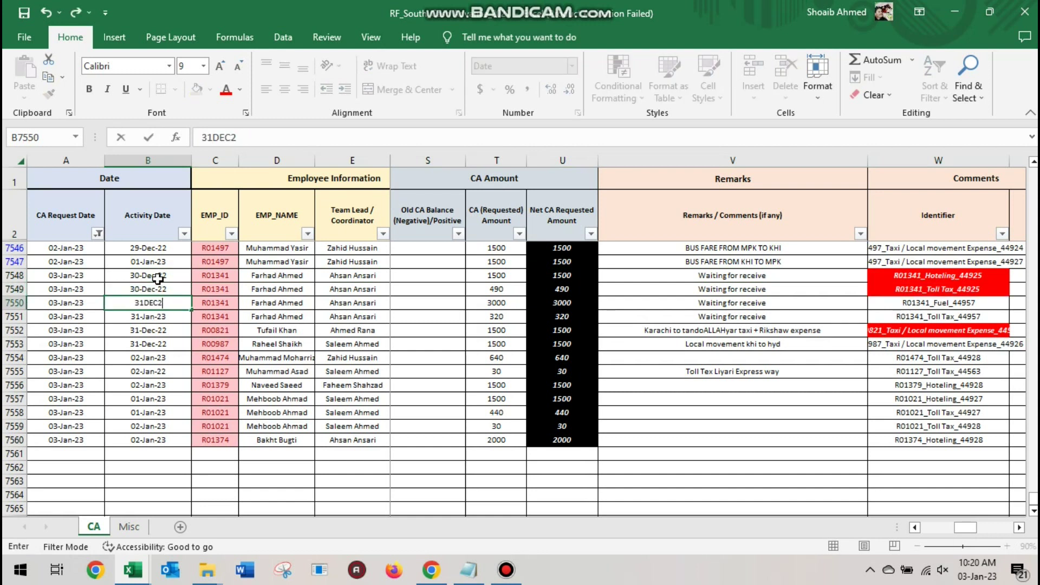
{"action": "type", "text": "2"}
{"action": "key", "text": "Return"}
{"action": "type", "text": "31DEC22"}
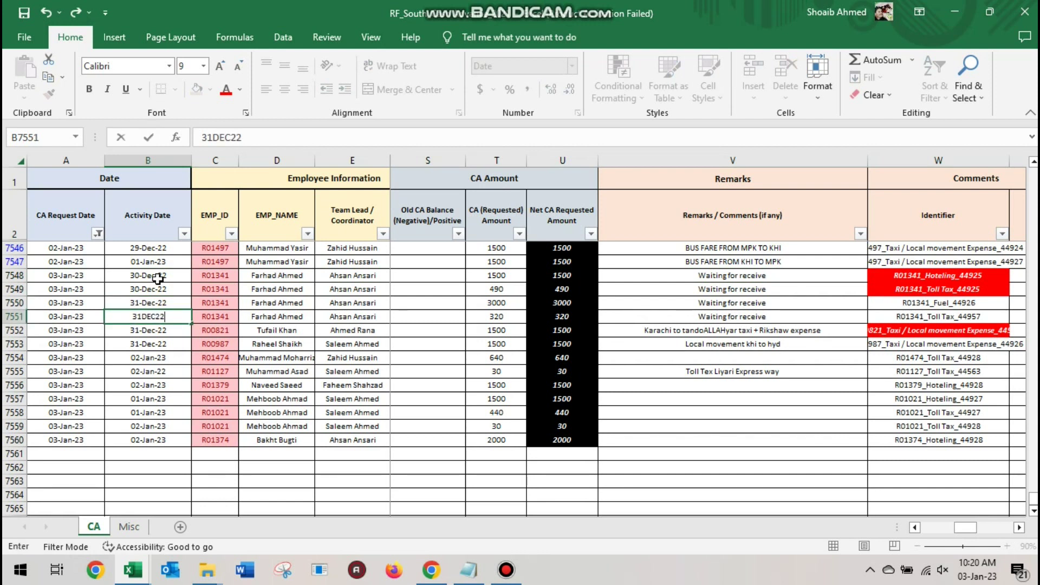
{"action": "key", "text": "Return"}
{"action": "key", "text": "Return"}
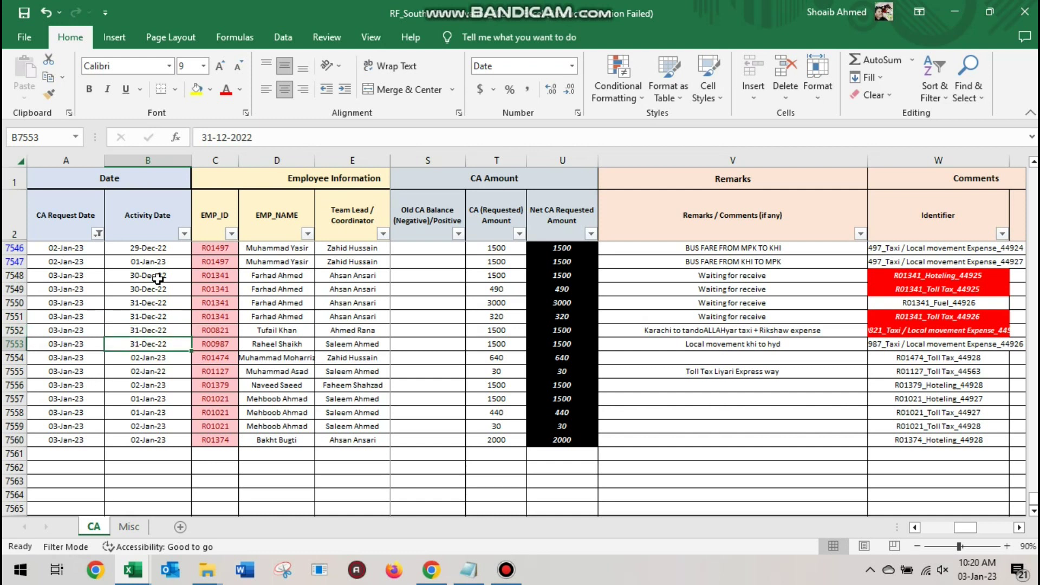
Delete duplicate rows 7552, 7551 and 7548:7549, then check the dates in B7548 and B7549
{"action": "left_click", "coordinate": [15, 343]}
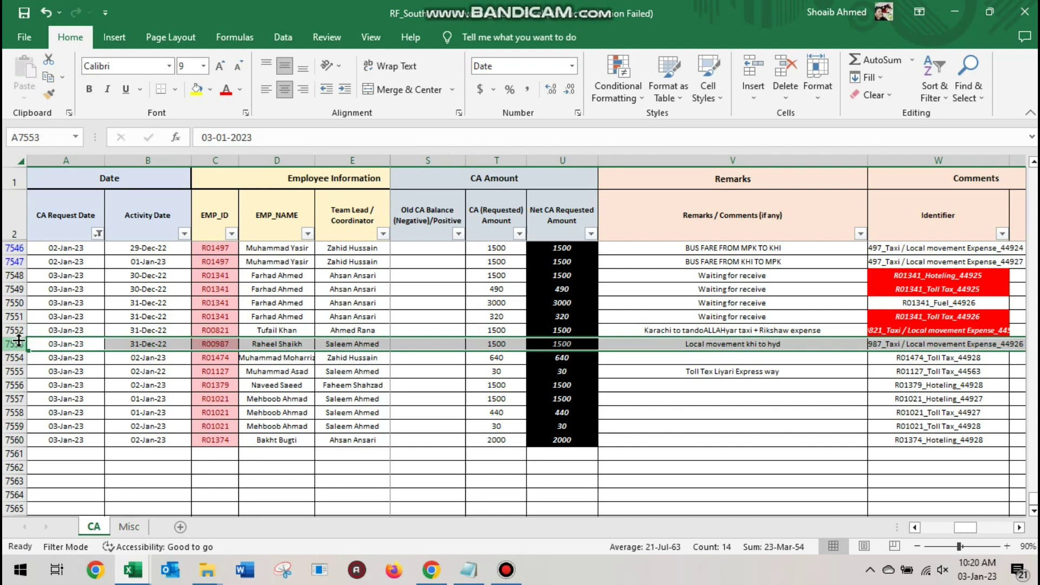
{"action": "left_click", "coordinate": [14, 330]}
{"action": "right_click", "coordinate": [15, 330]}
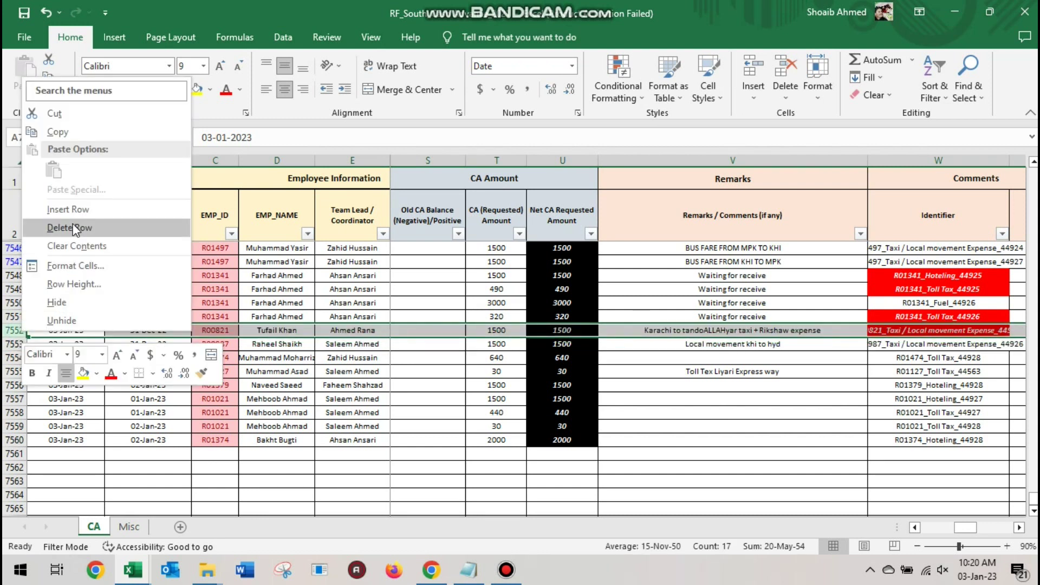
{"action": "left_click", "coordinate": [70, 227]}
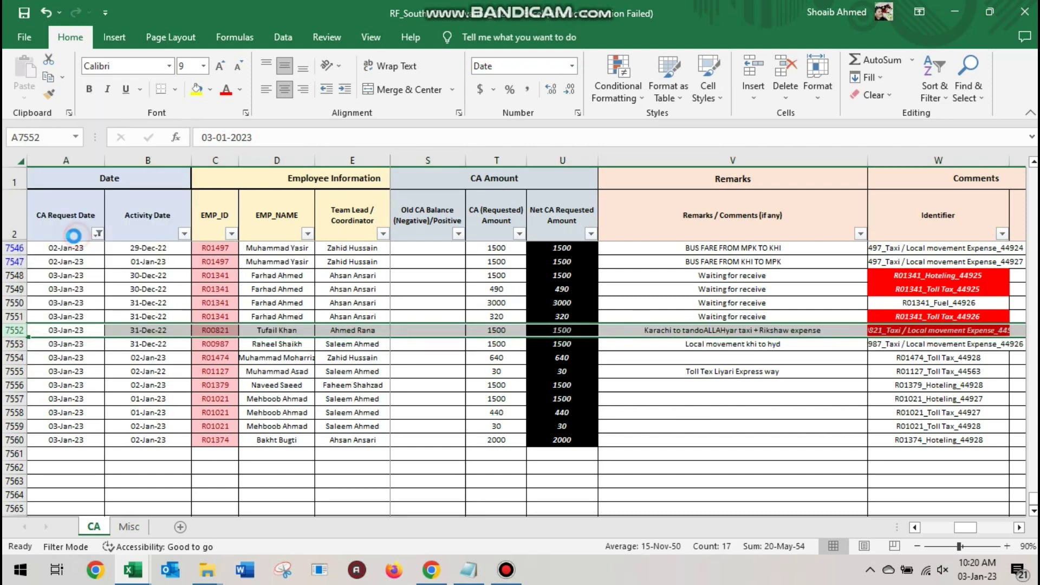
{"action": "left_click", "coordinate": [15, 316]}
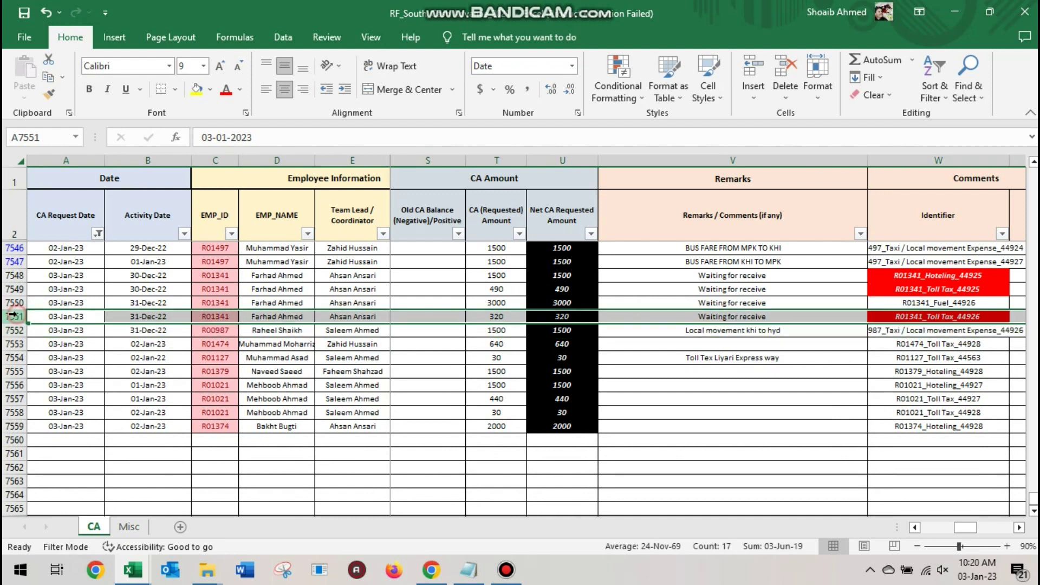
{"action": "right_click", "coordinate": [14, 316]}
{"action": "left_click", "coordinate": [54, 213]}
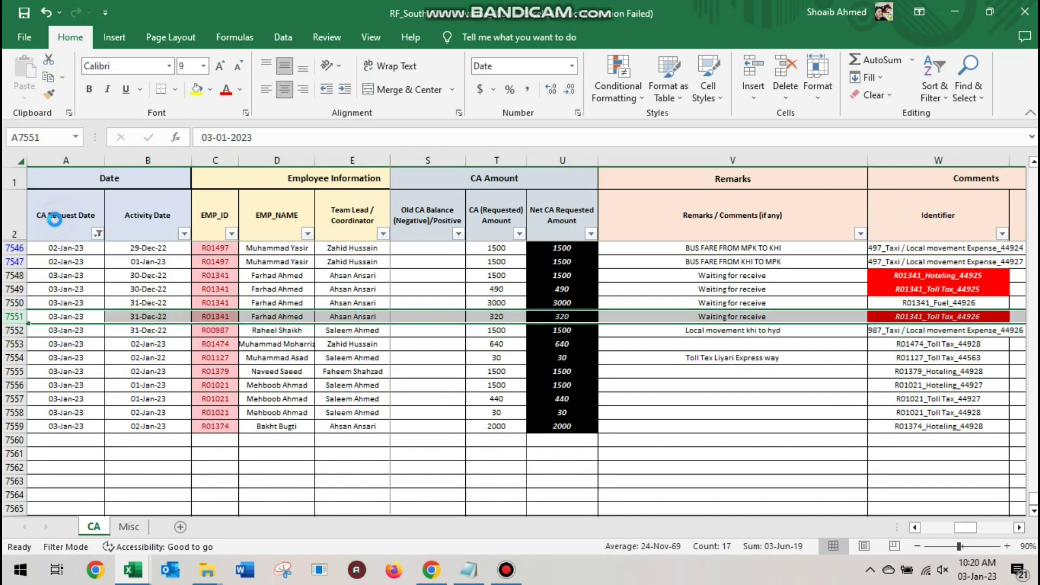
{"action": "left_click_drag", "start_coordinate": [15, 275], "coordinate": [8, 292]}
{"action": "right_click", "coordinate": [8, 293]}
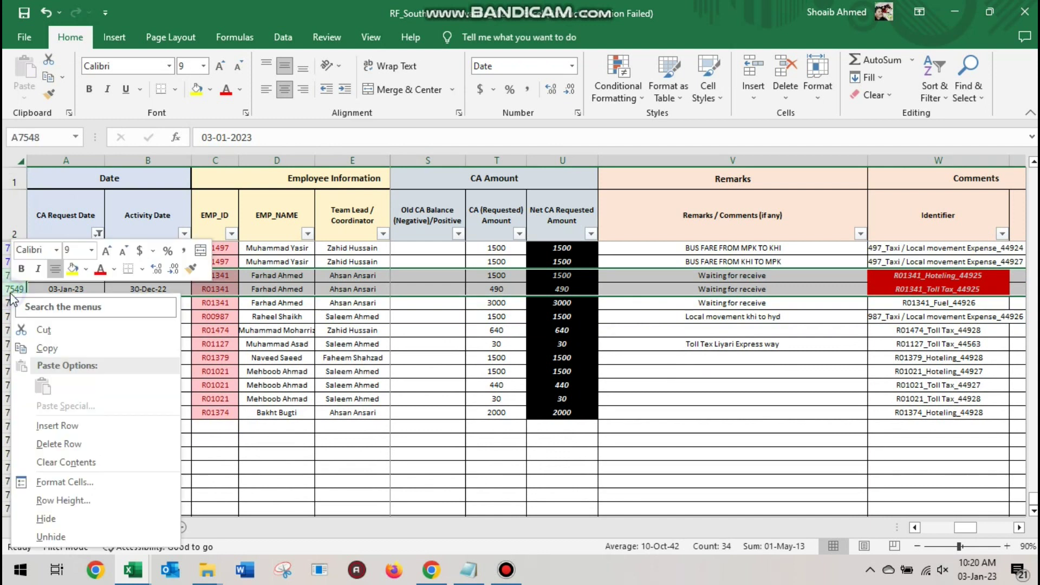
{"action": "left_click", "coordinate": [56, 447]}
{"action": "left_click", "coordinate": [158, 293]}
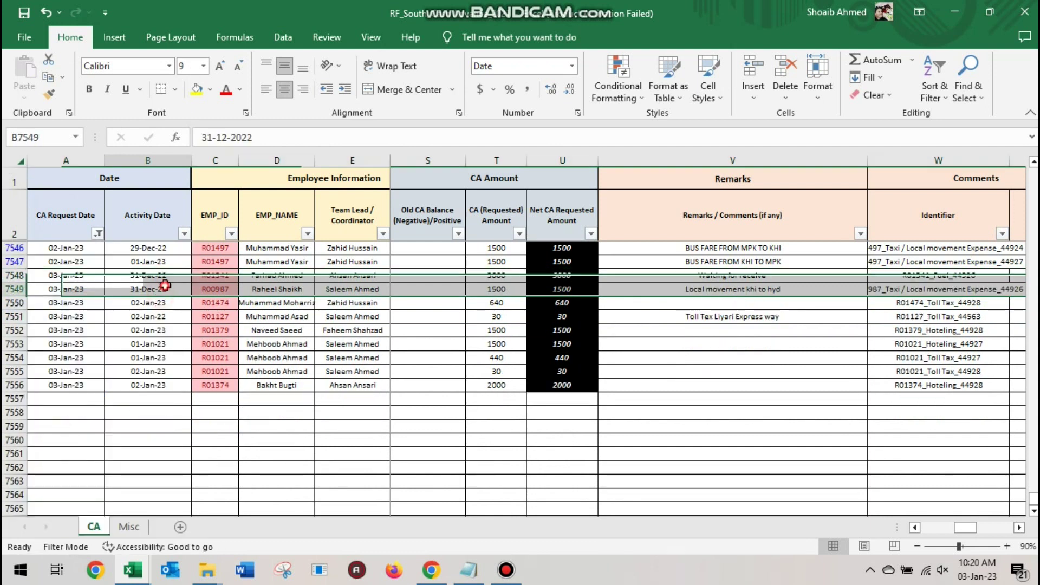
{"action": "left_click", "coordinate": [185, 277]}
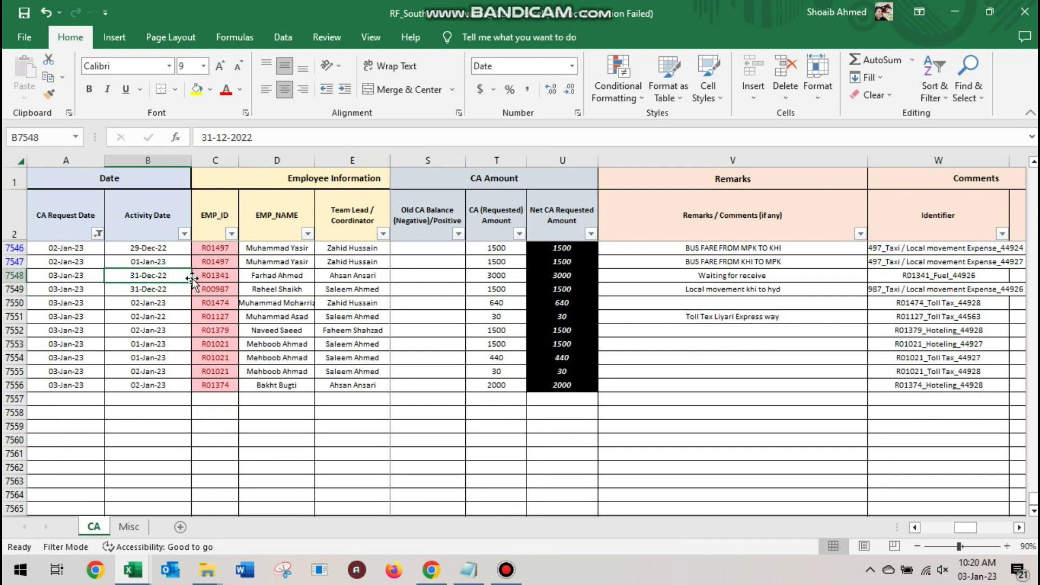